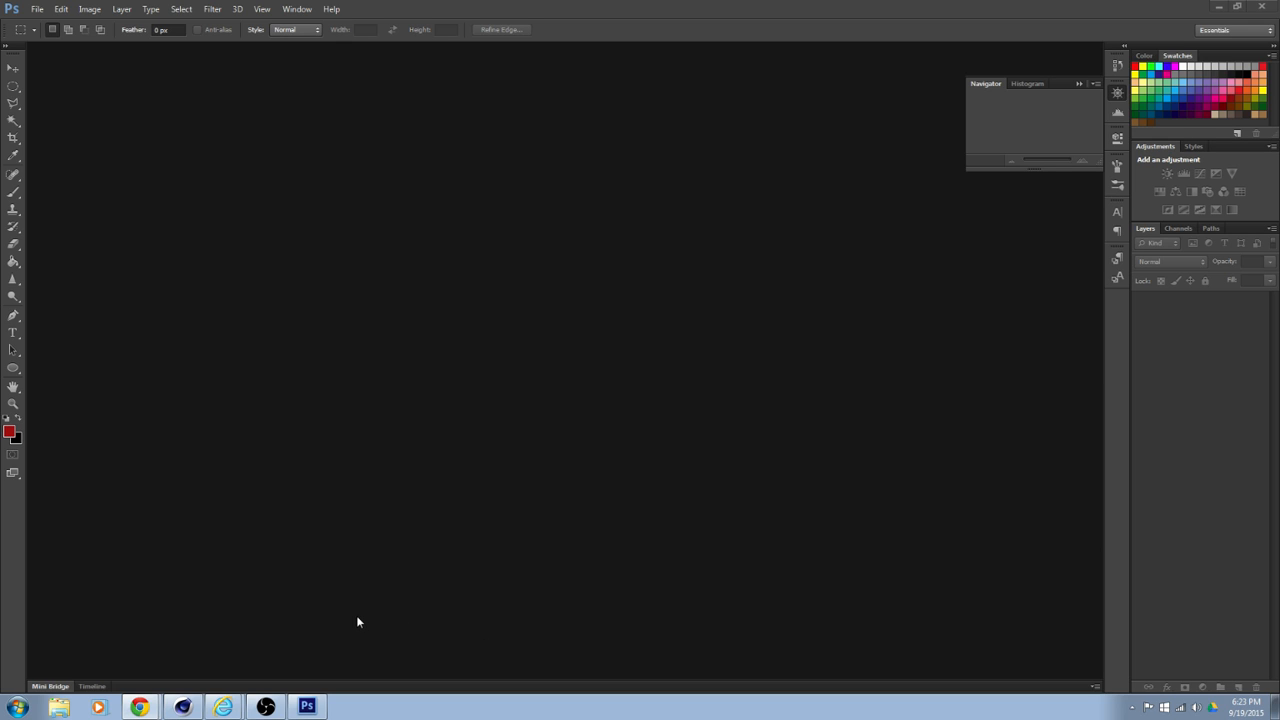
- Switch to Internet Explorer and open the Project 3 images folder in the course files
left_click(223, 708)
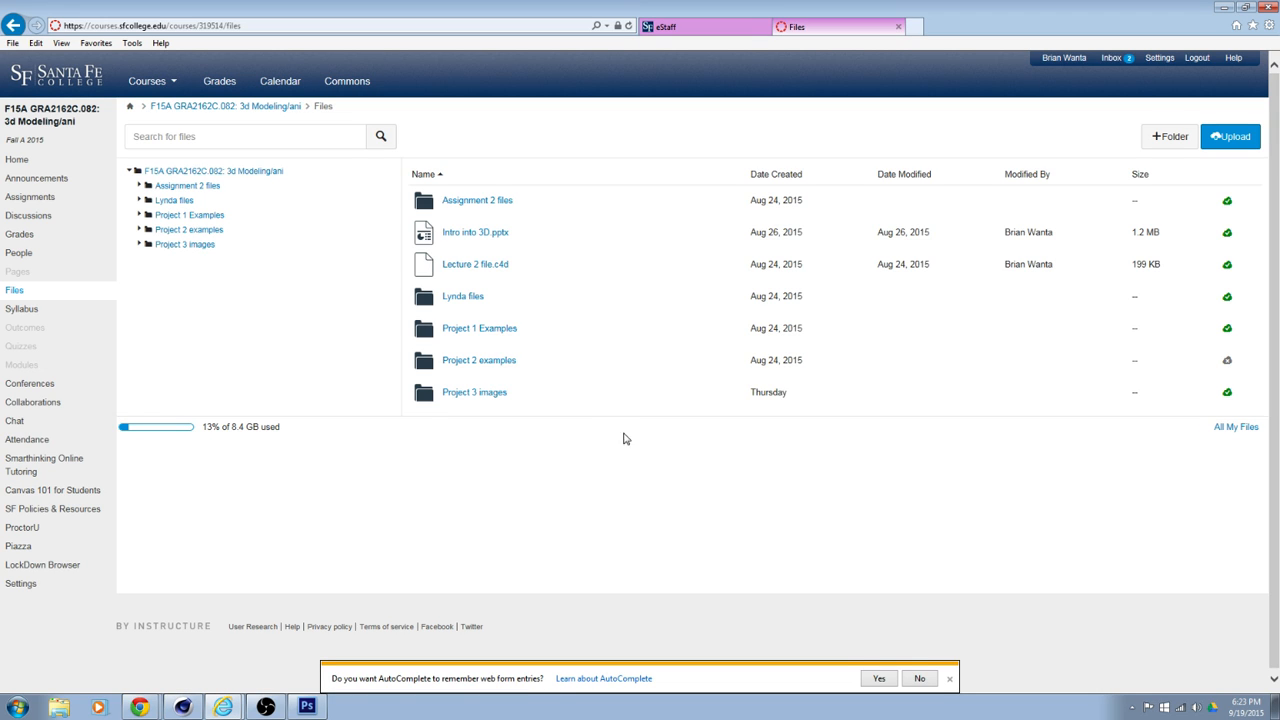
left_click(475, 393)
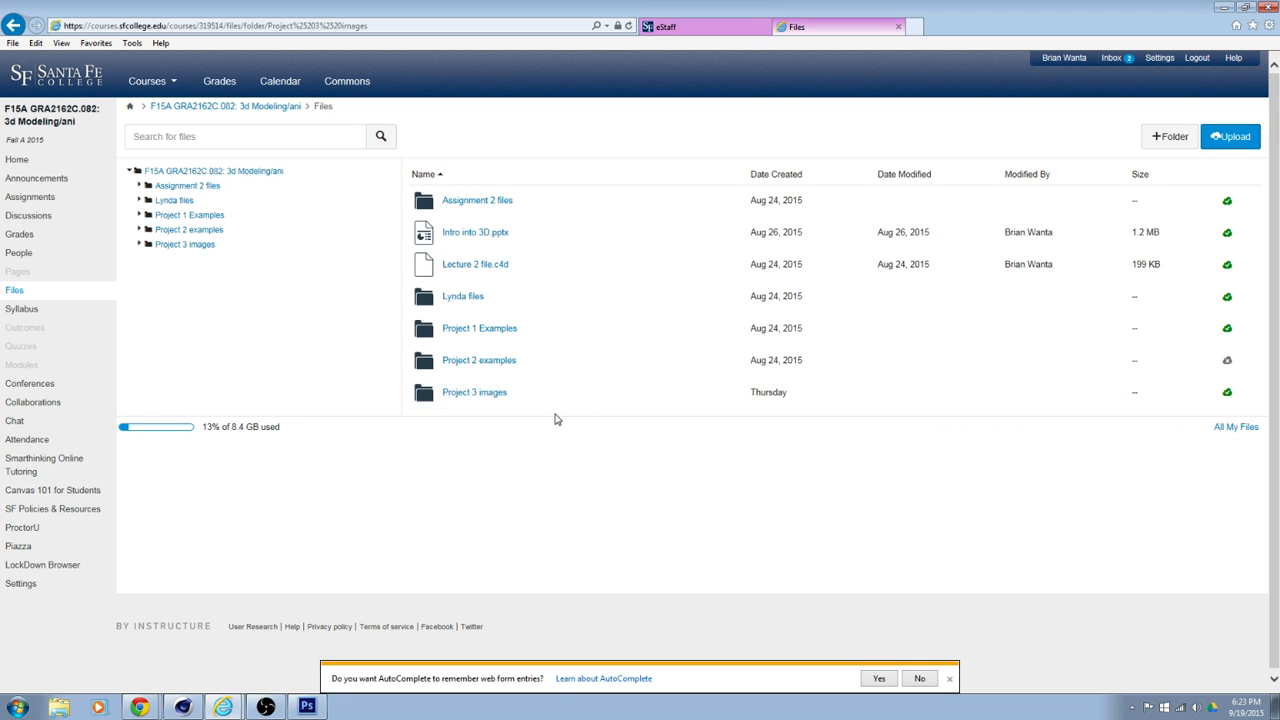
left_click(478, 396)
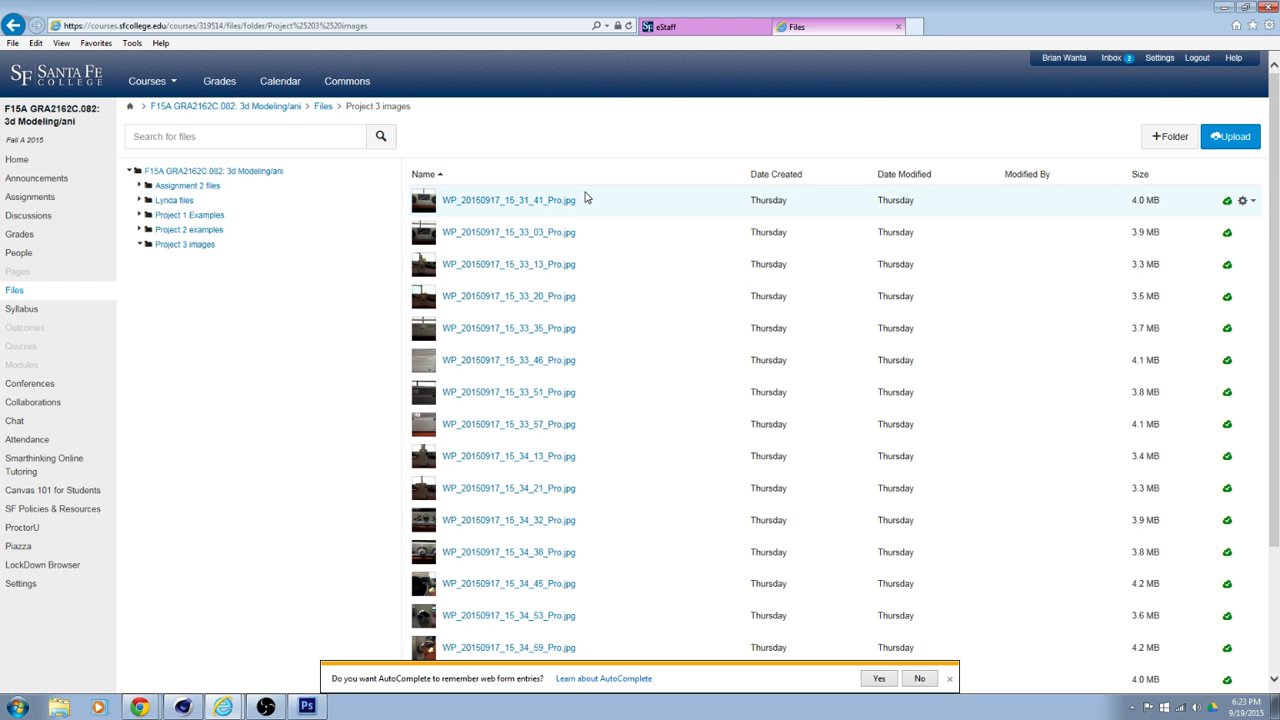
- Download the front-view photo WP_20150917_15_33_03_Pro.jpg, open its download folder and close the photo preview
left_click(547, 236)
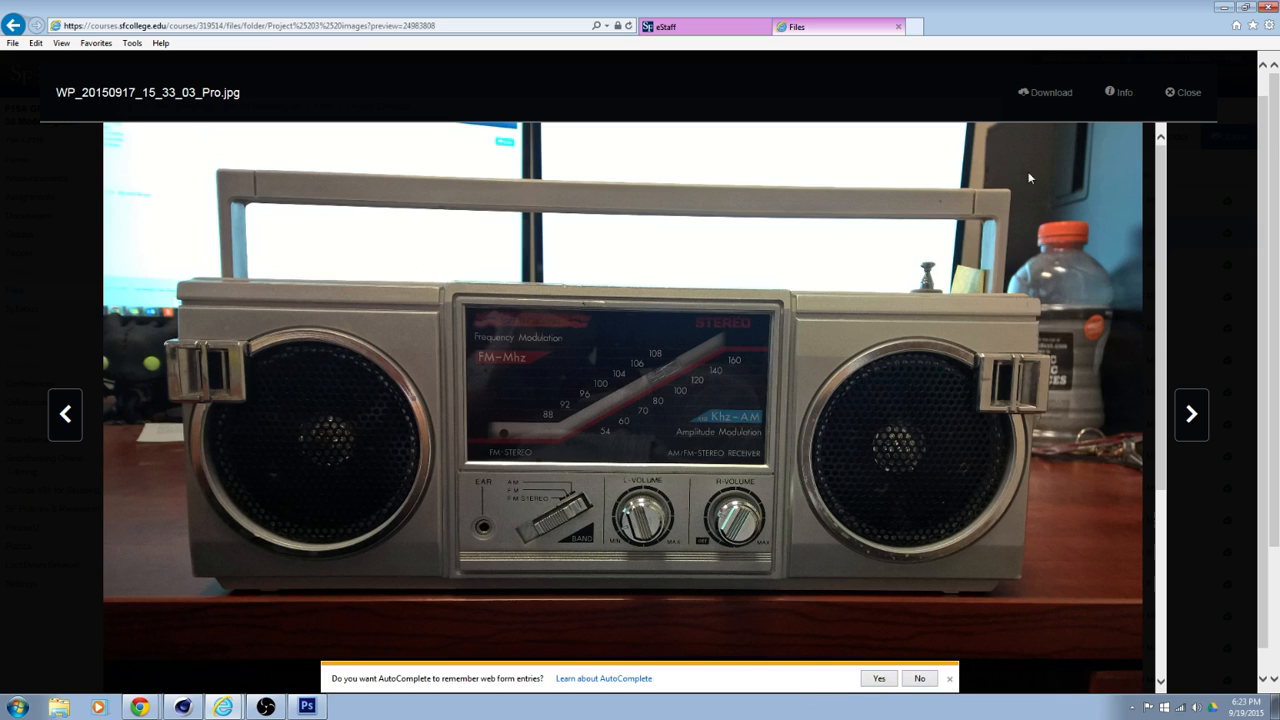
left_click(1067, 94)
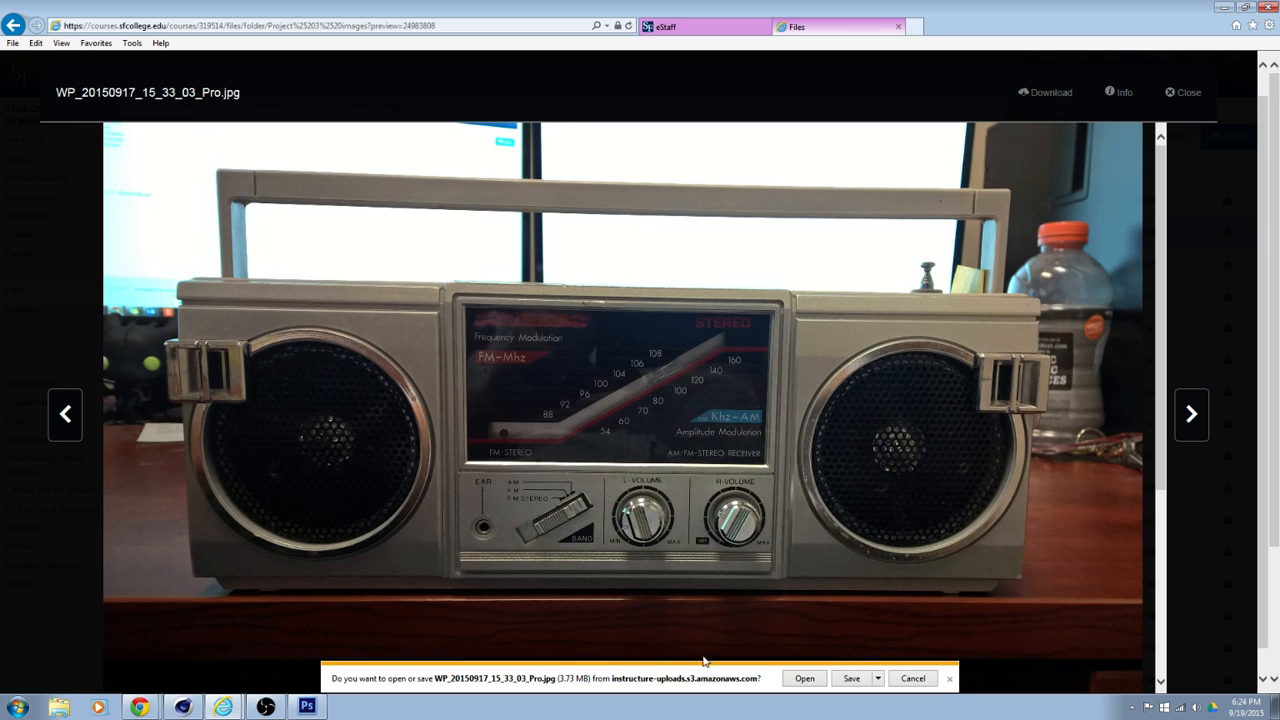
left_click(850, 678)
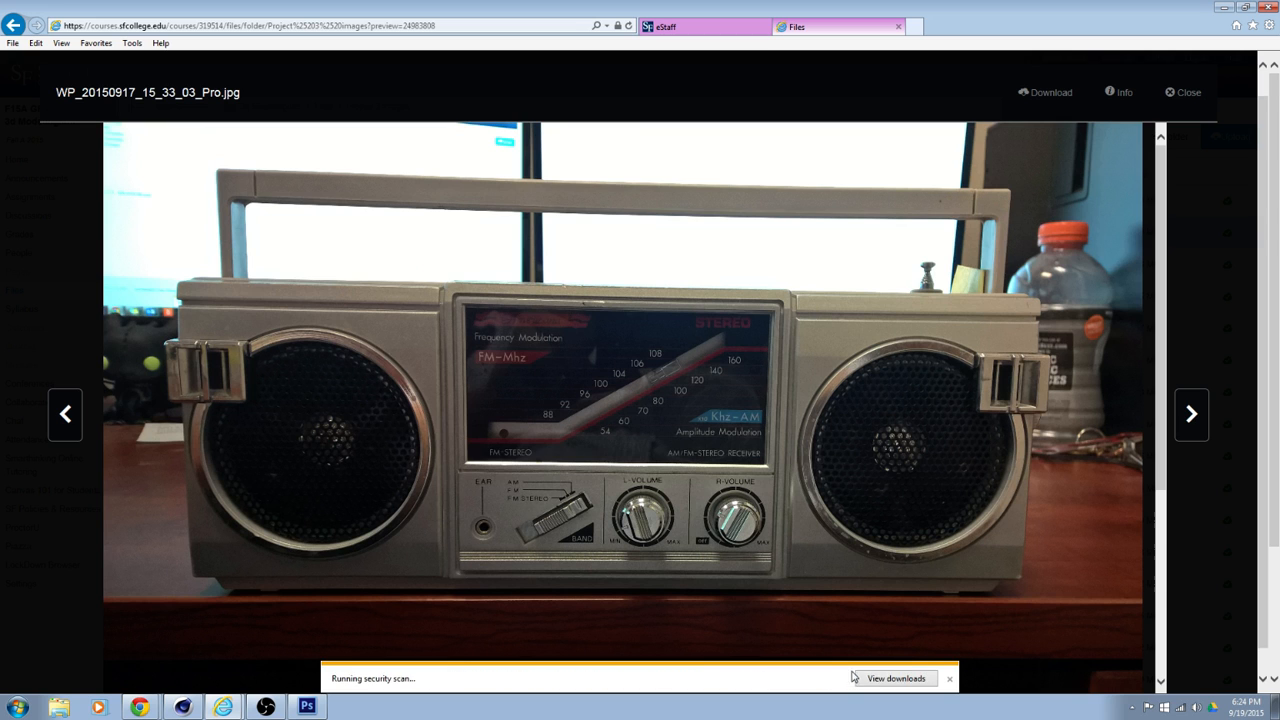
left_click(830, 681)
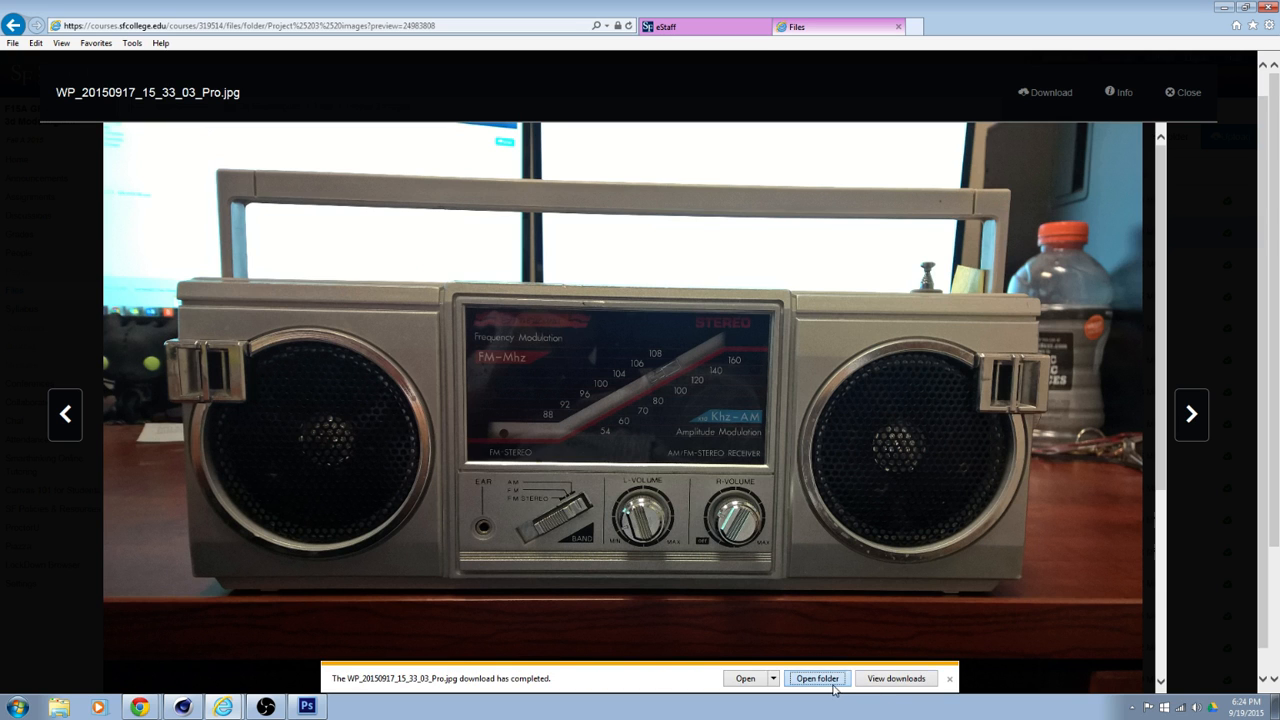
left_click_drag(607, 256, 1279, 240)
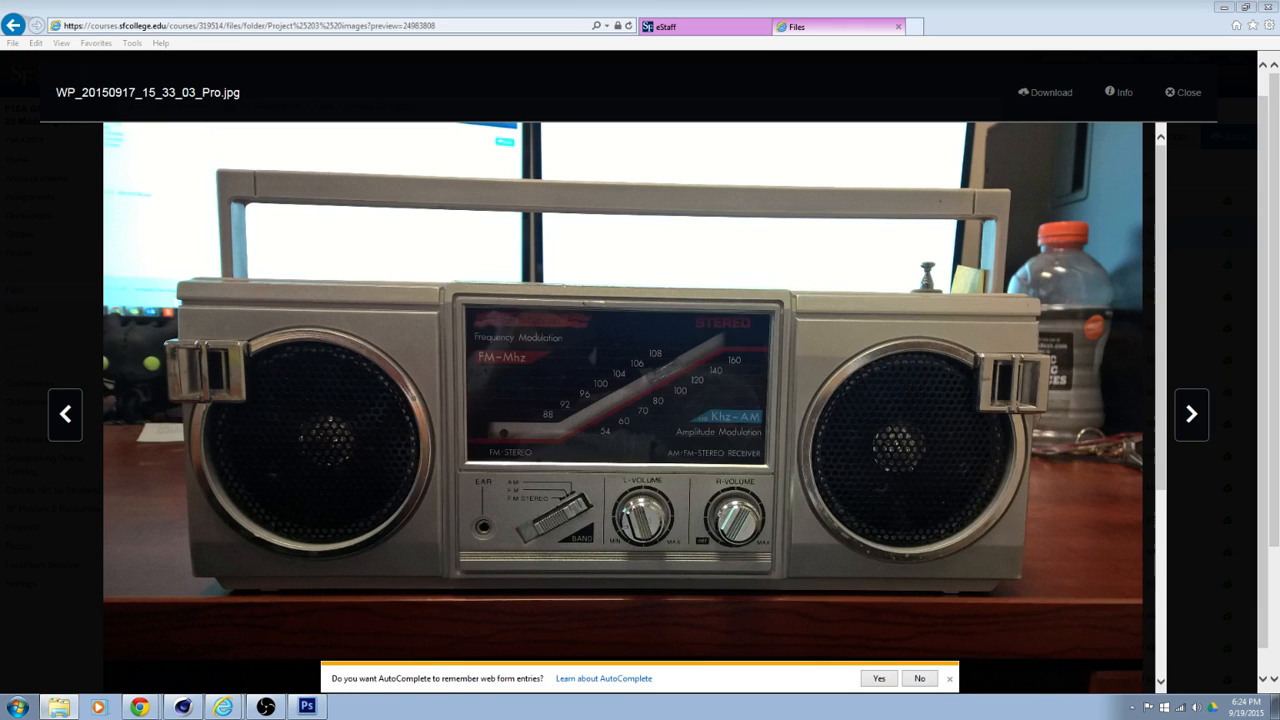
left_click(1183, 92)
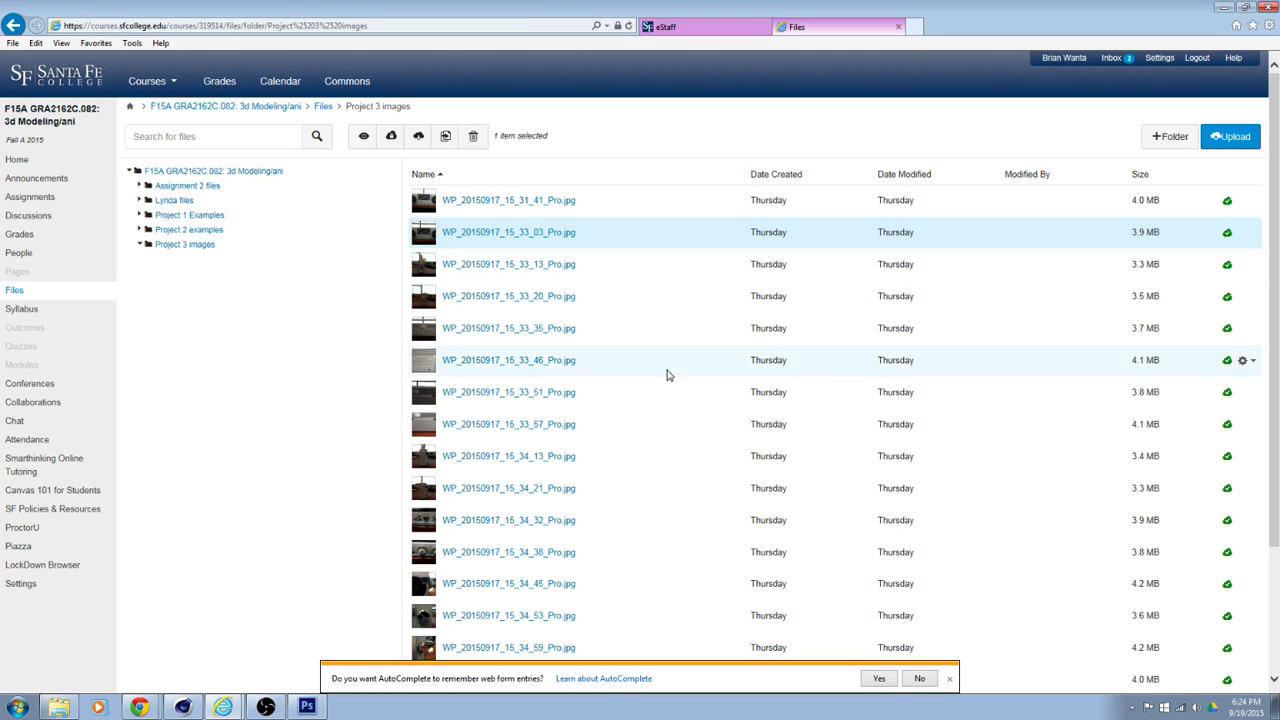
- Download the side-view photo WP_20150917_15_33_13_Pro.jpg and open the folder containing it
left_click(533, 265)
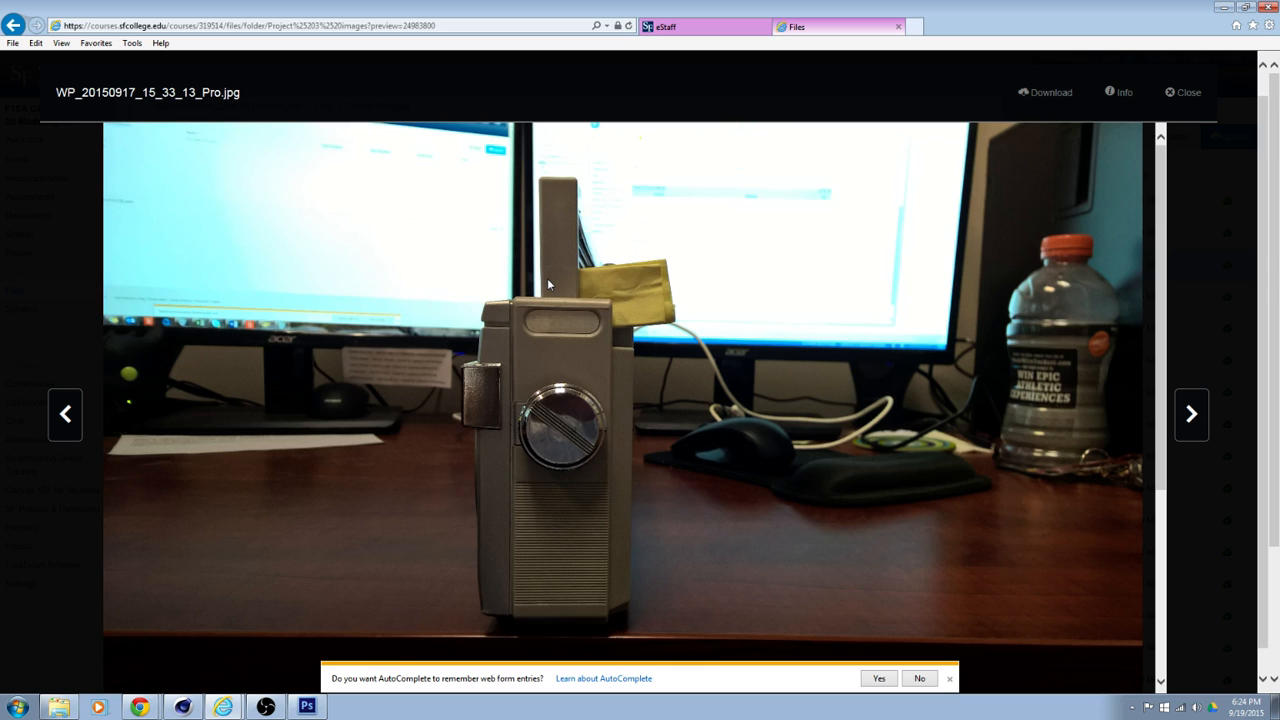
left_click(1048, 93)
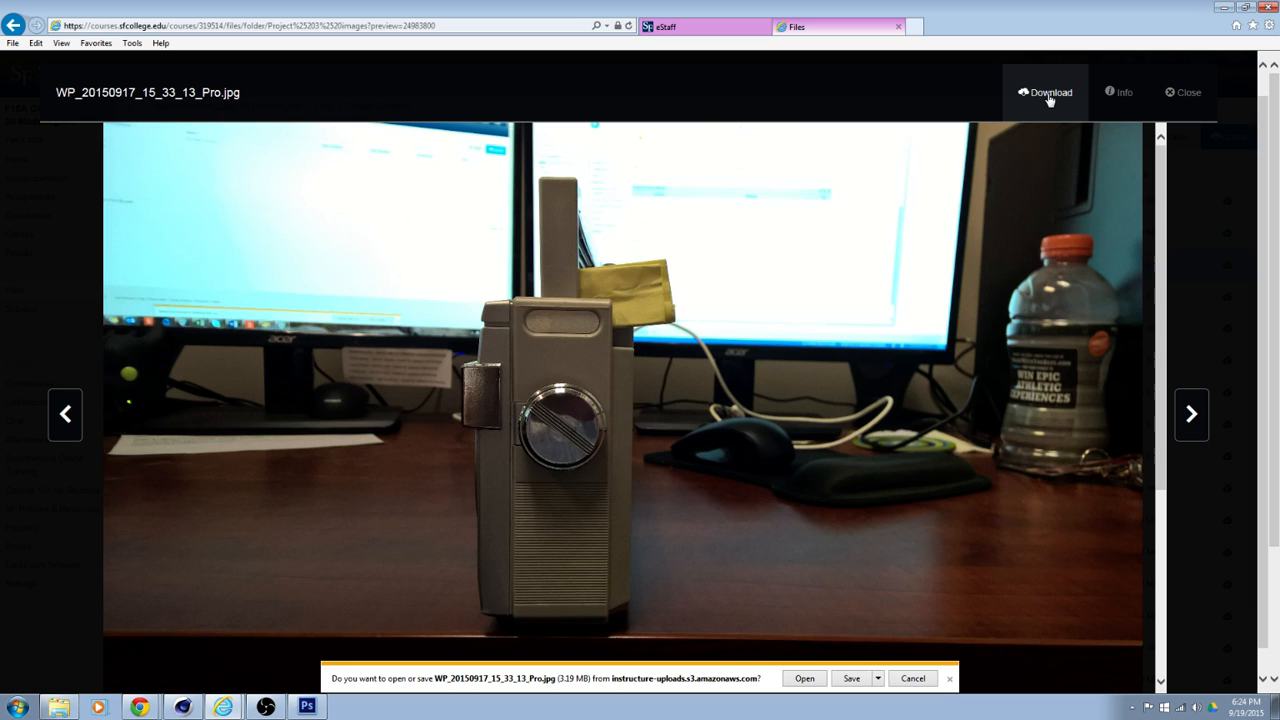
left_click(853, 681)
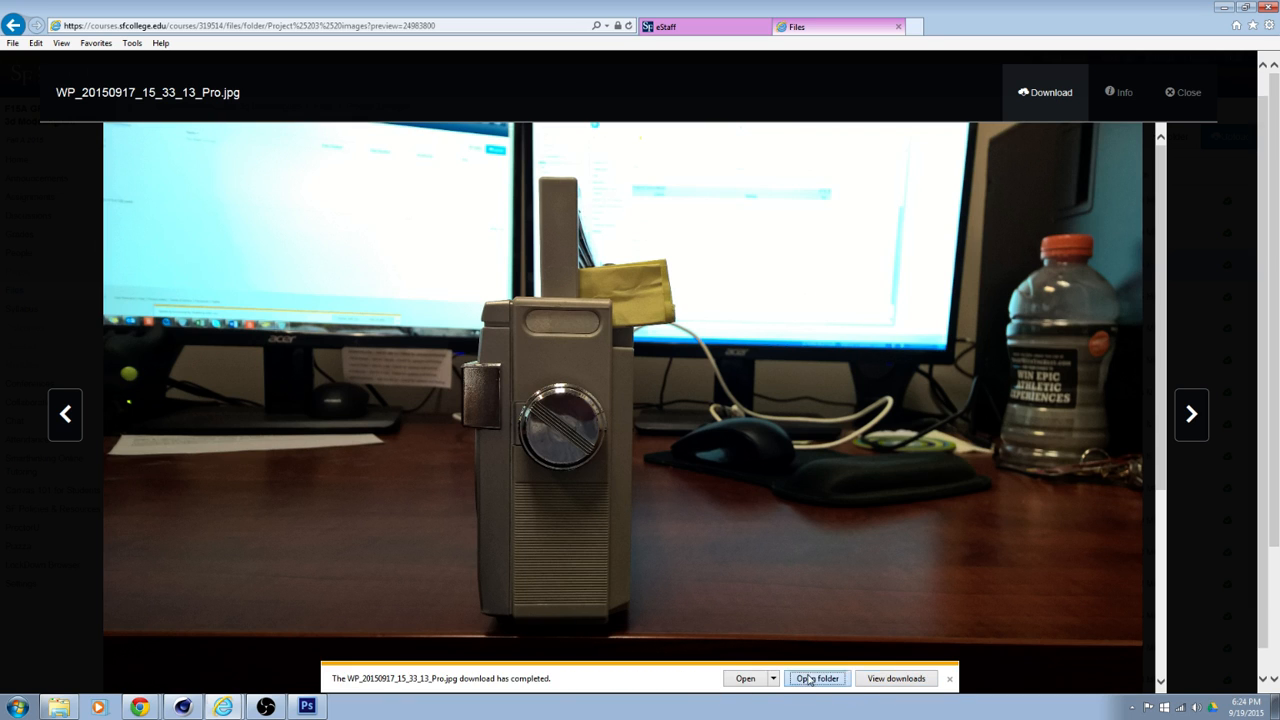
left_click(816, 678)
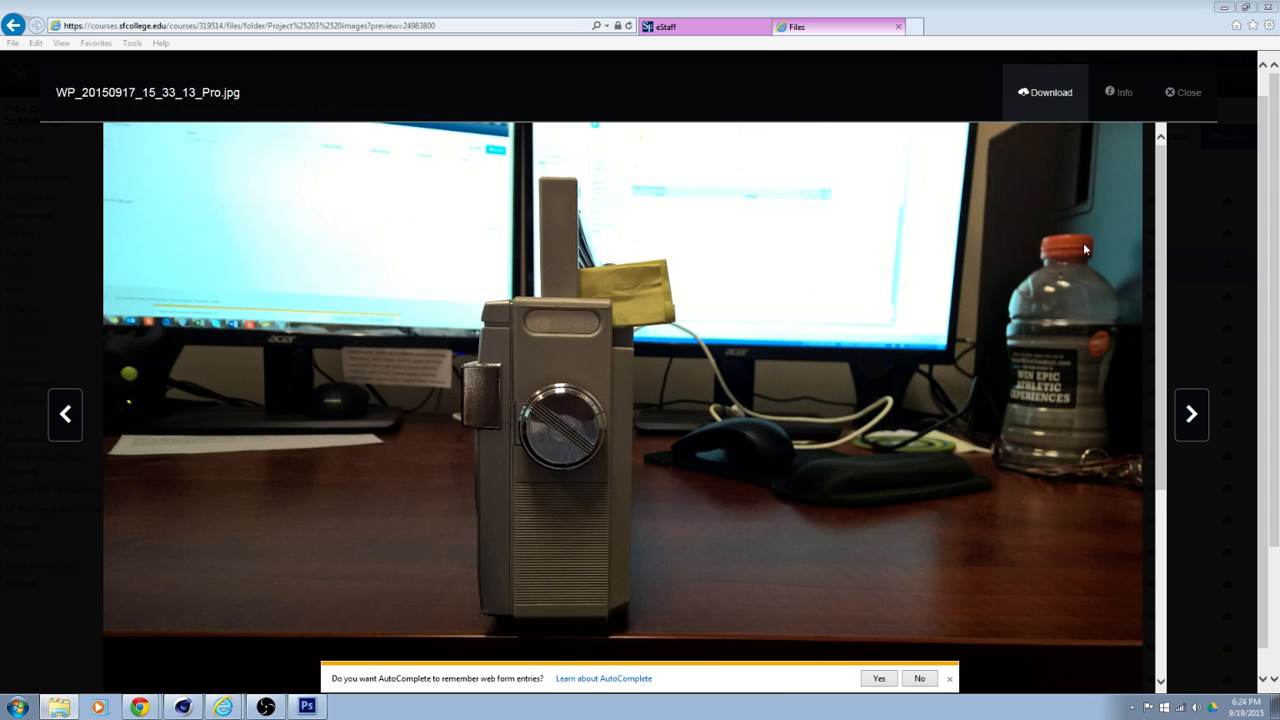
- Switch to Photoshop and close the separate WP_20150917_15_33_13_Pro.jpg document, keeping the front-view photo open
left_click(308, 707)
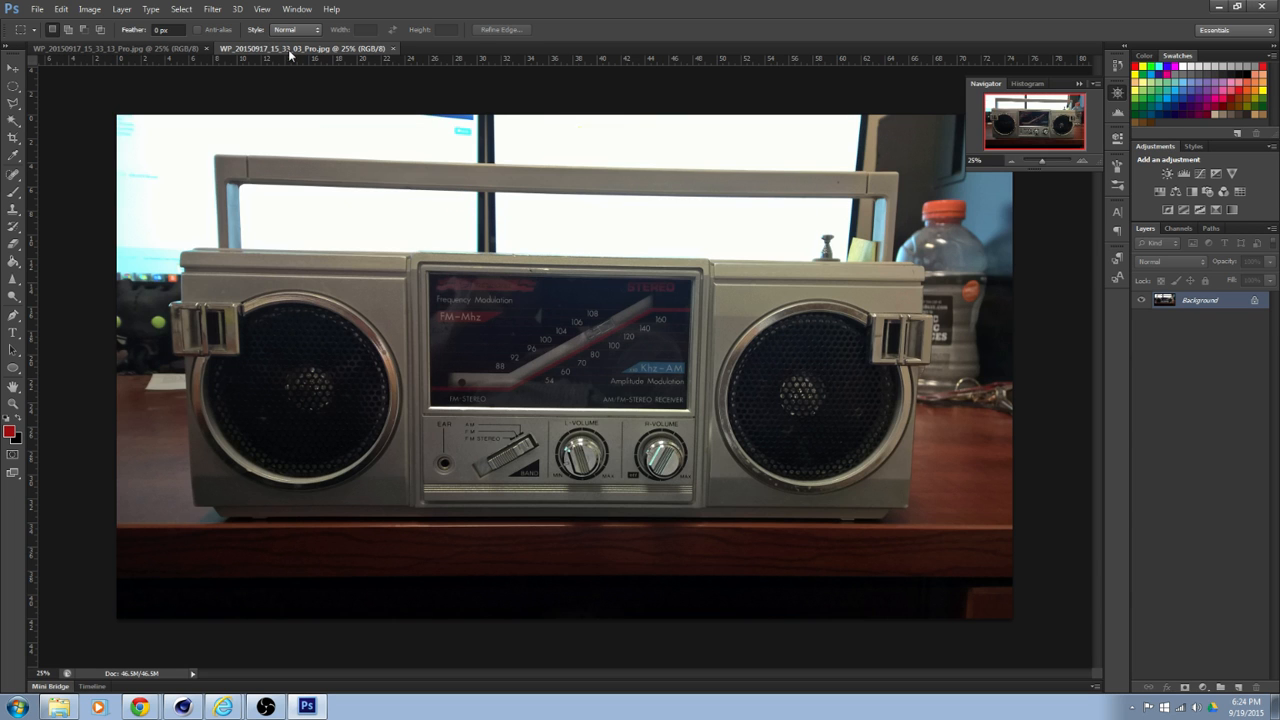
left_click(166, 49)
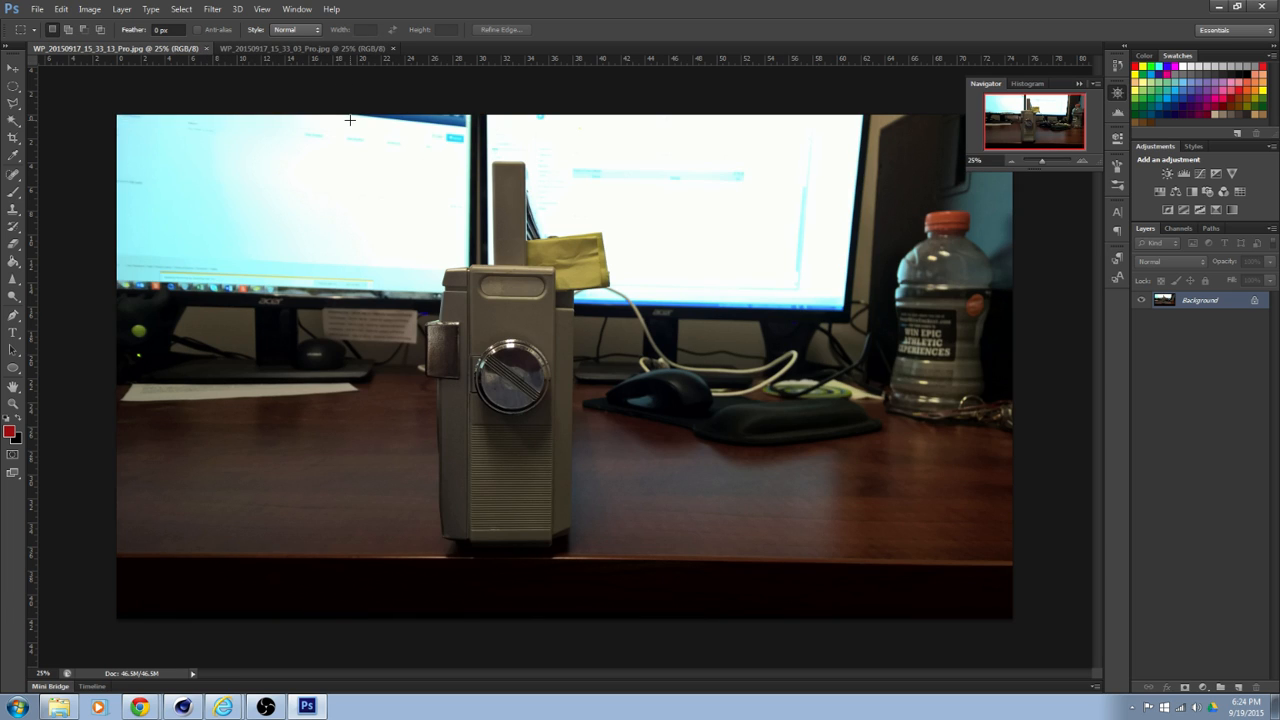
key("ctrl+w")
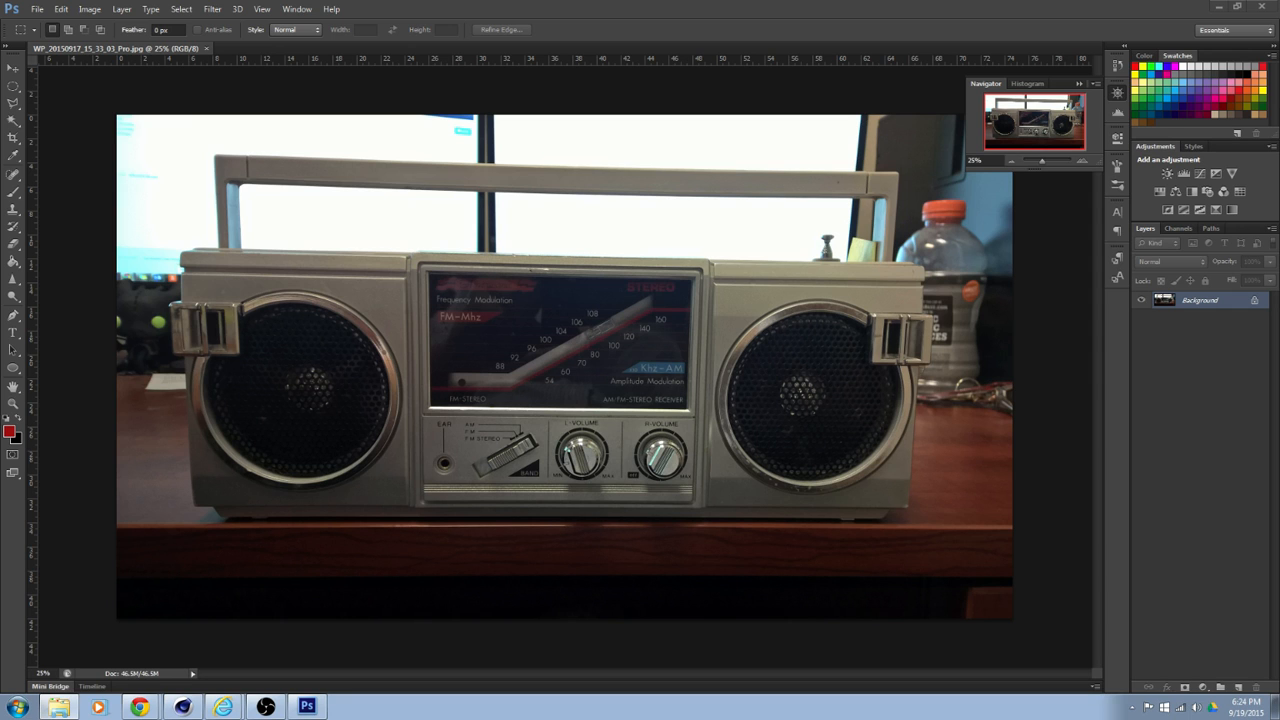
- Place WP_20150917_15_33_13_Pro.jpg at full size as a new layer in the front-view document
left_click_drag(848, 348, 860, 345)
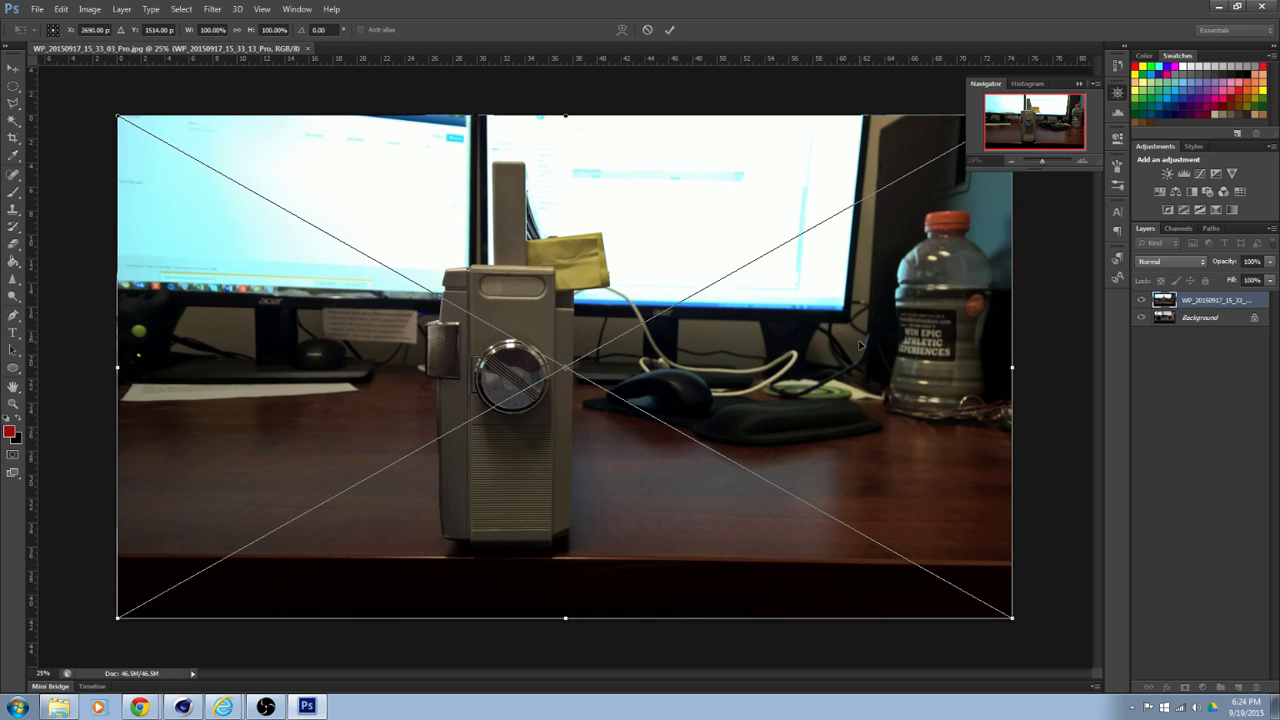
left_click(12, 70)
key("Return")
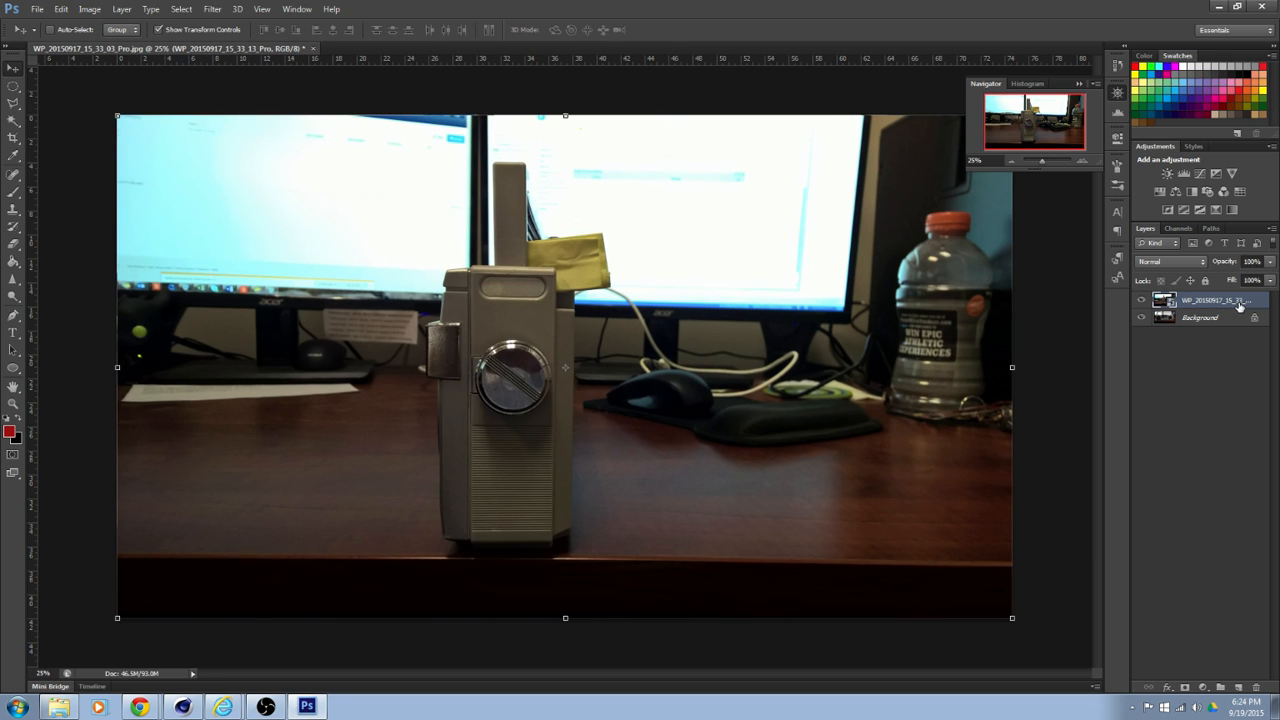
- Lower the side-view layer's opacity to 48% and hide the layer
left_click(1270, 261)
left_click_drag(1267, 279, 1236, 279)
left_click(1141, 300)
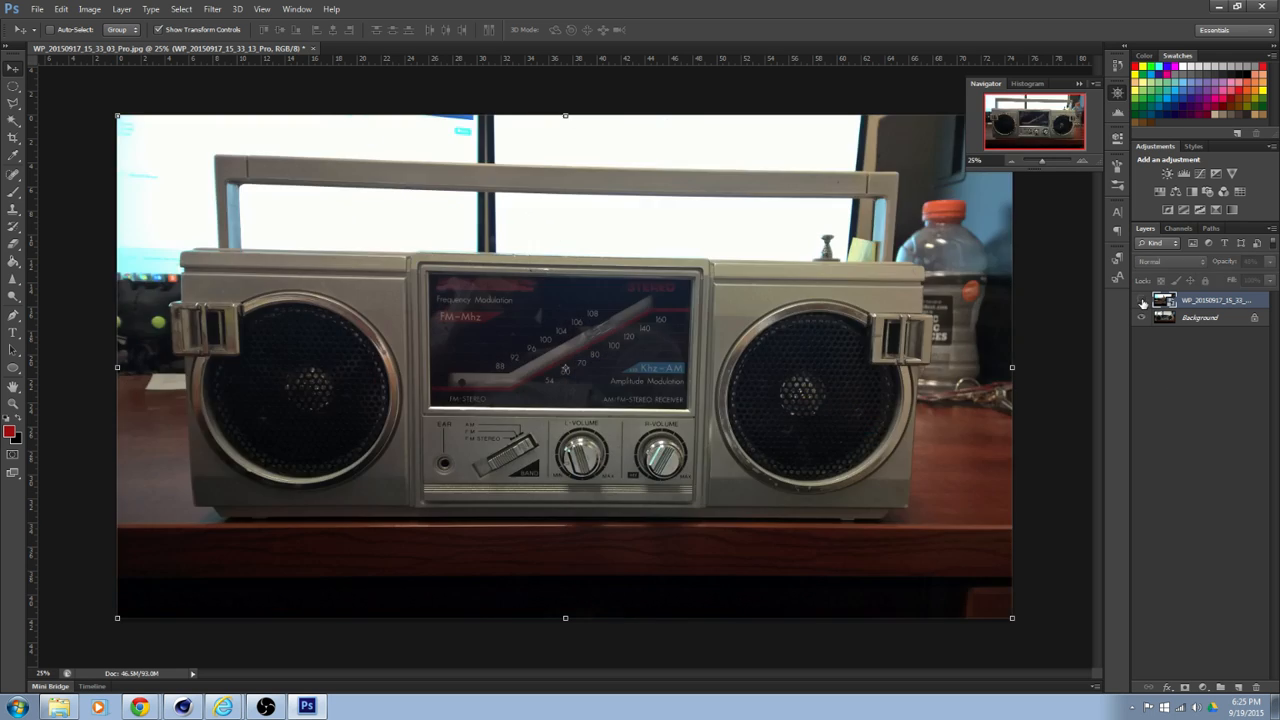
- Convert the Background into the regular layer Layer 0 and place a horizontal guide along the radio body's top edge
double_click(1205, 318)
left_click(751, 226)
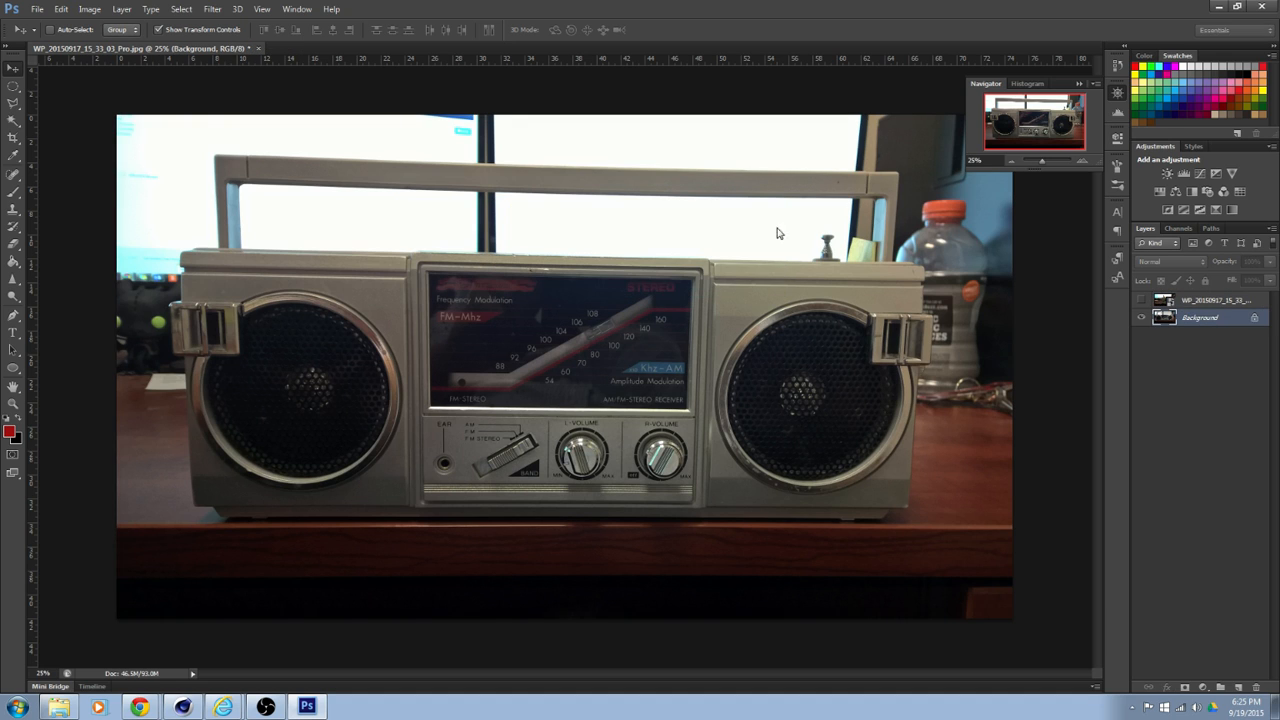
left_click_drag(425, 62, 407, 252)
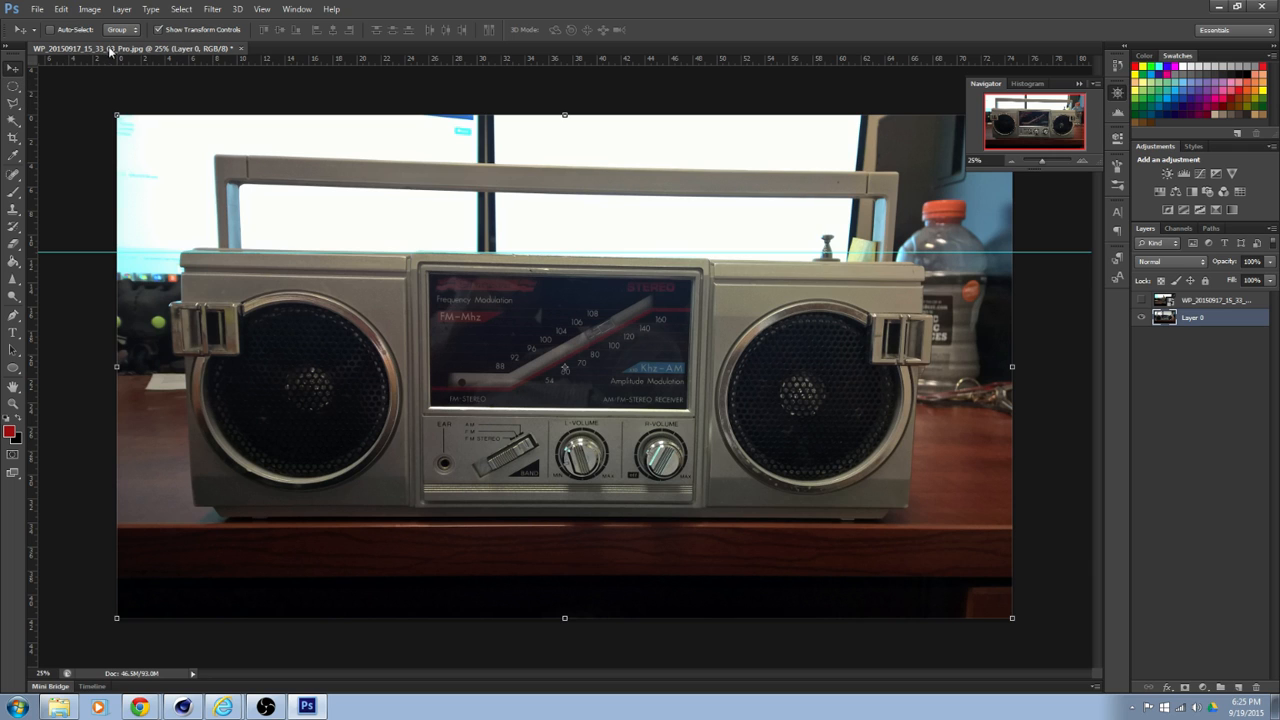
- Rotate Layer 0 by -0.89 degrees and shift it slightly up and left to line up the radio's top with the guide
key("ctrl+t")
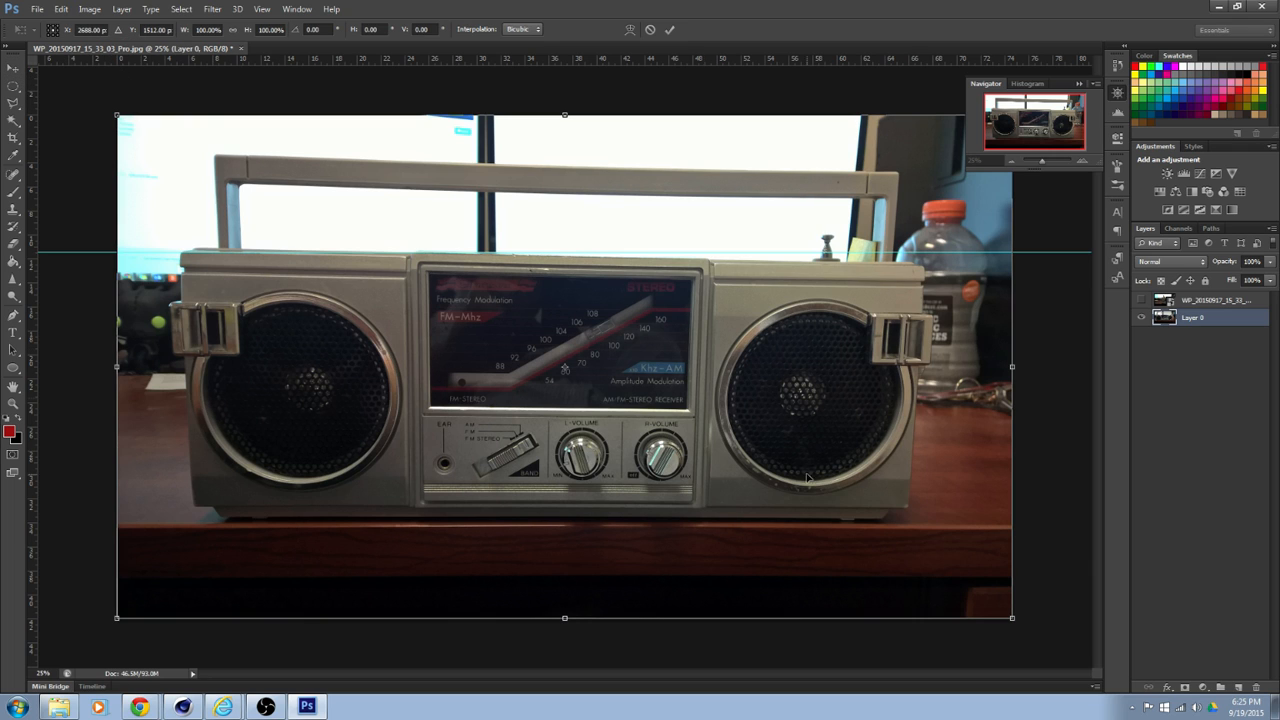
left_click_drag(1017, 627, 1029, 623)
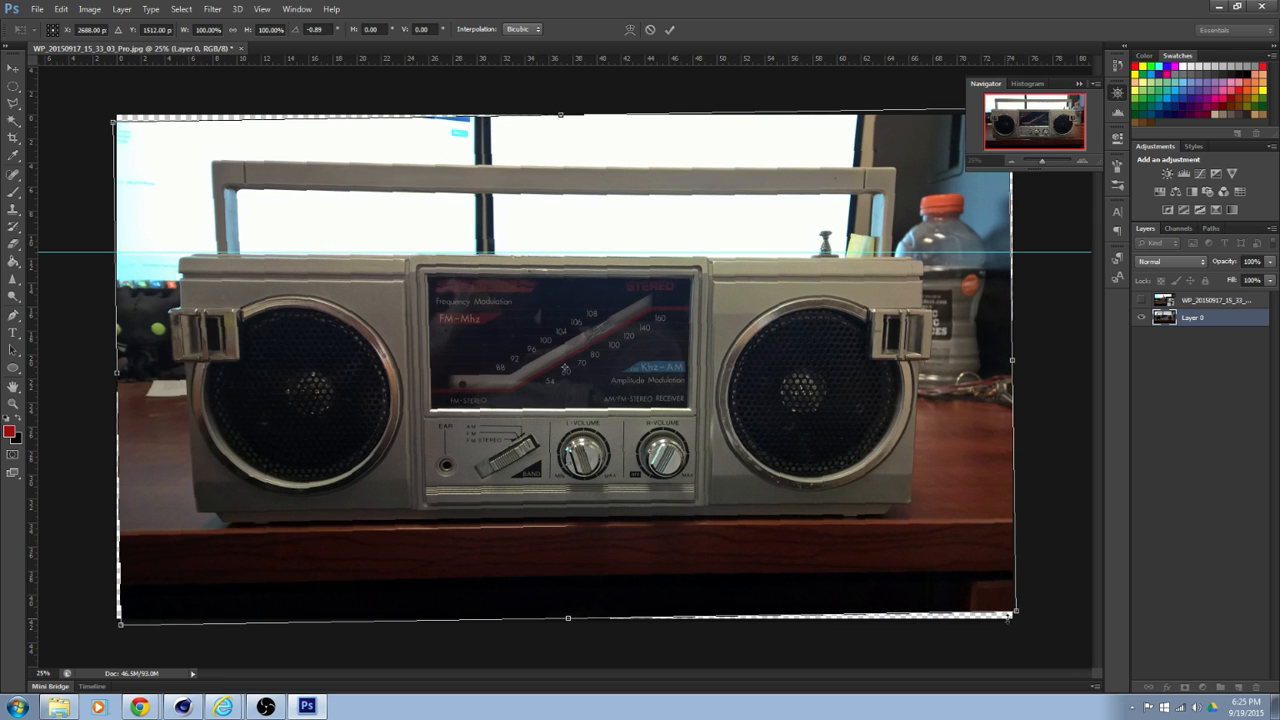
left_click_drag(646, 526, 641, 525)
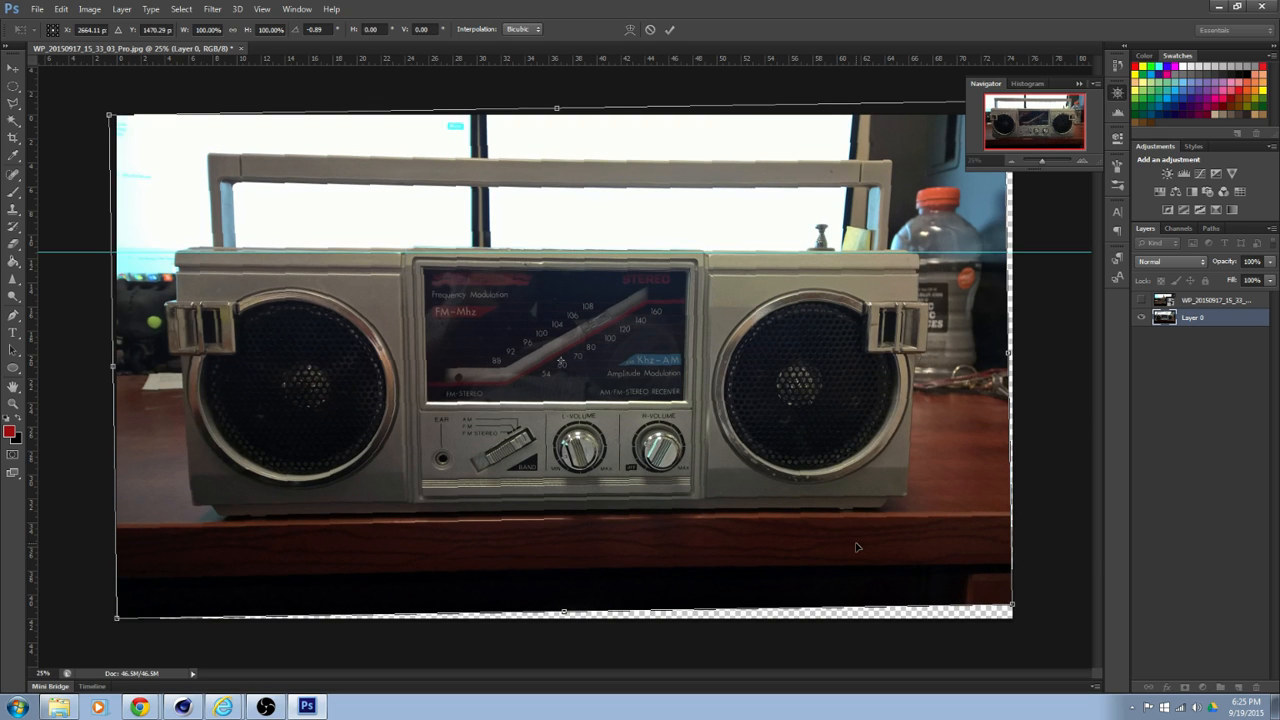
key("Return")
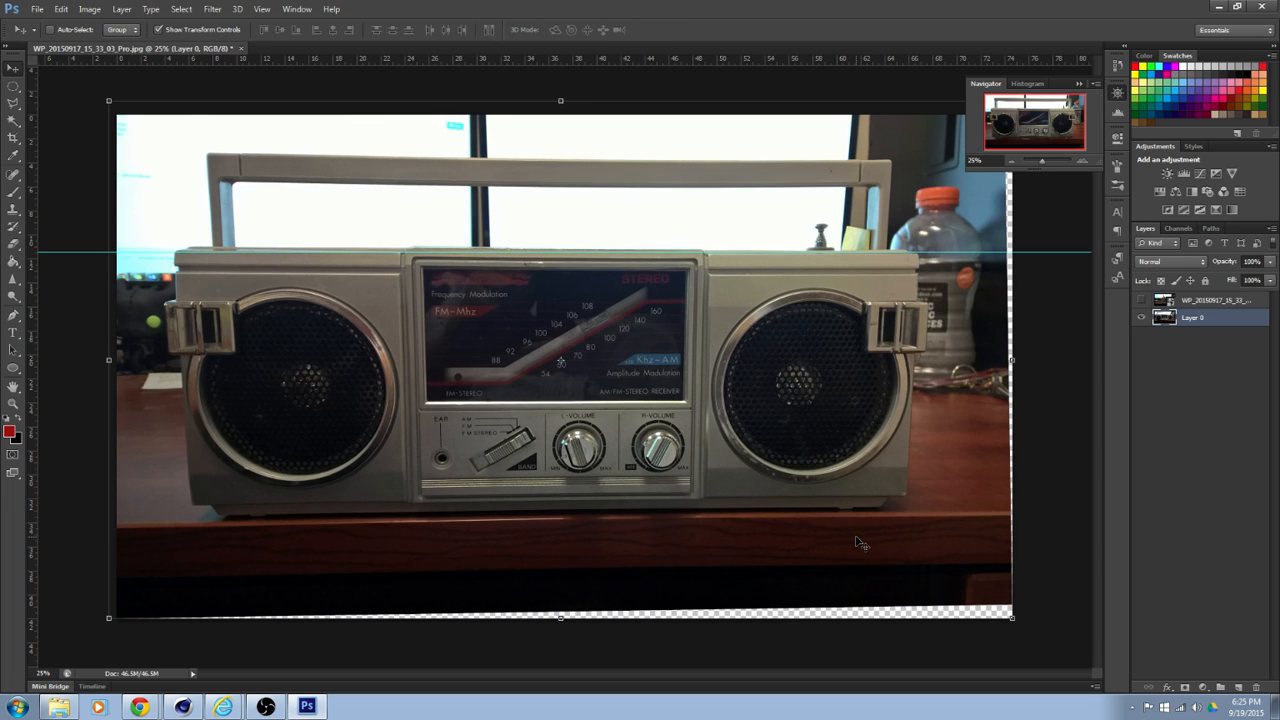
- Show the side-view layer at 48% opacity and move it up and to the right over the front-view radio
left_click(1141, 300)
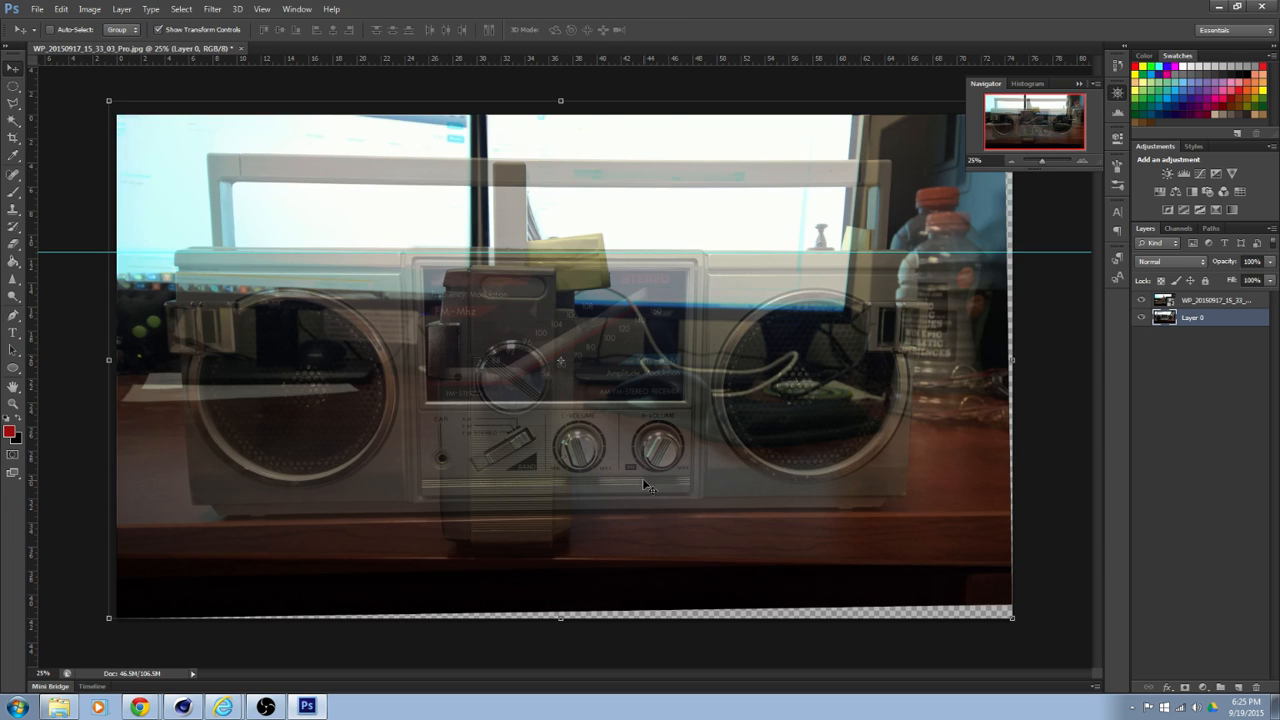
left_click(1203, 303)
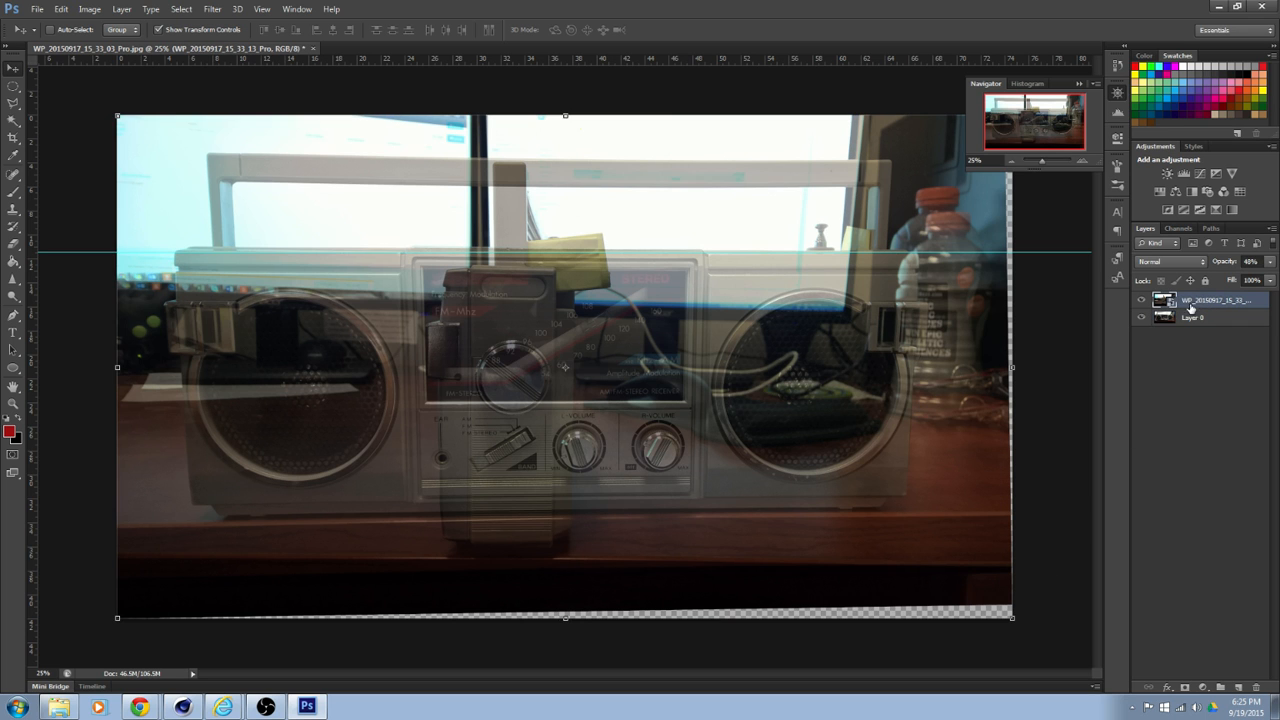
key("4")
key("8")
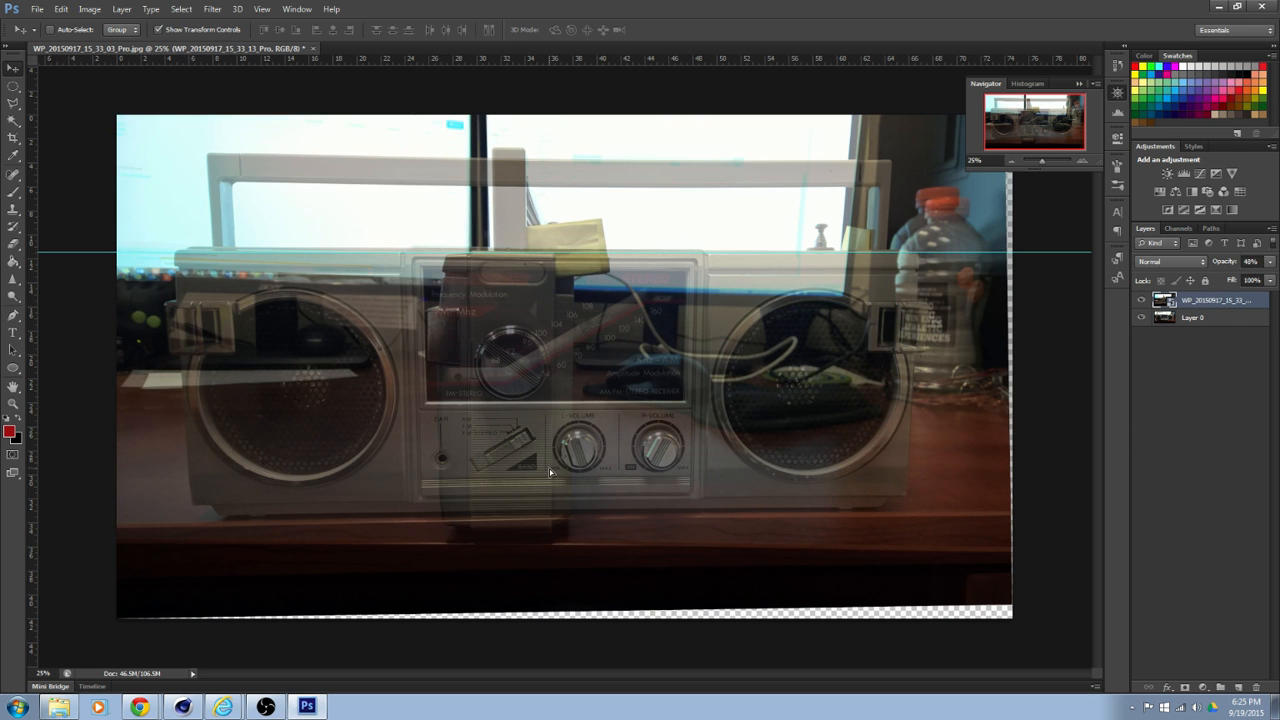
left_click_drag(549, 467, 584, 447)
- Scale the side-view layer proportionally to about 92.5% from its lower-right corner to match the front-view radio's height
key("ctrl+t")
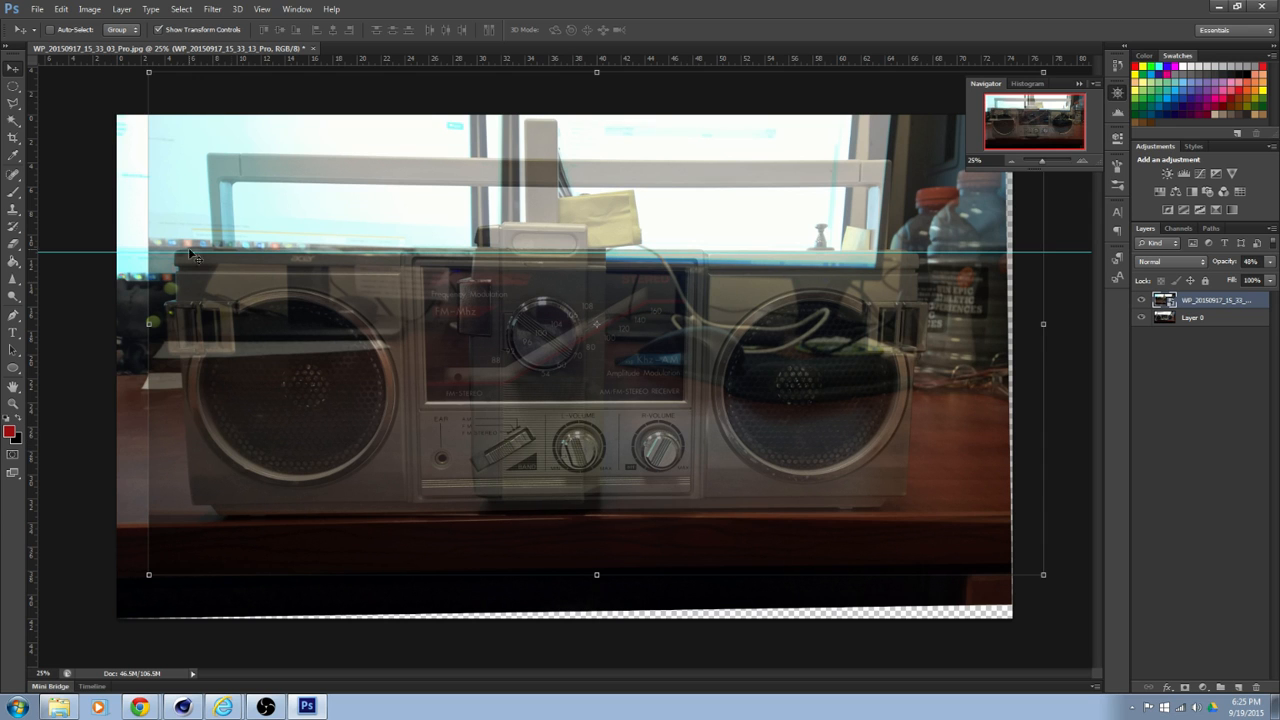
left_click_drag(148, 73, 193, 152, "shift")
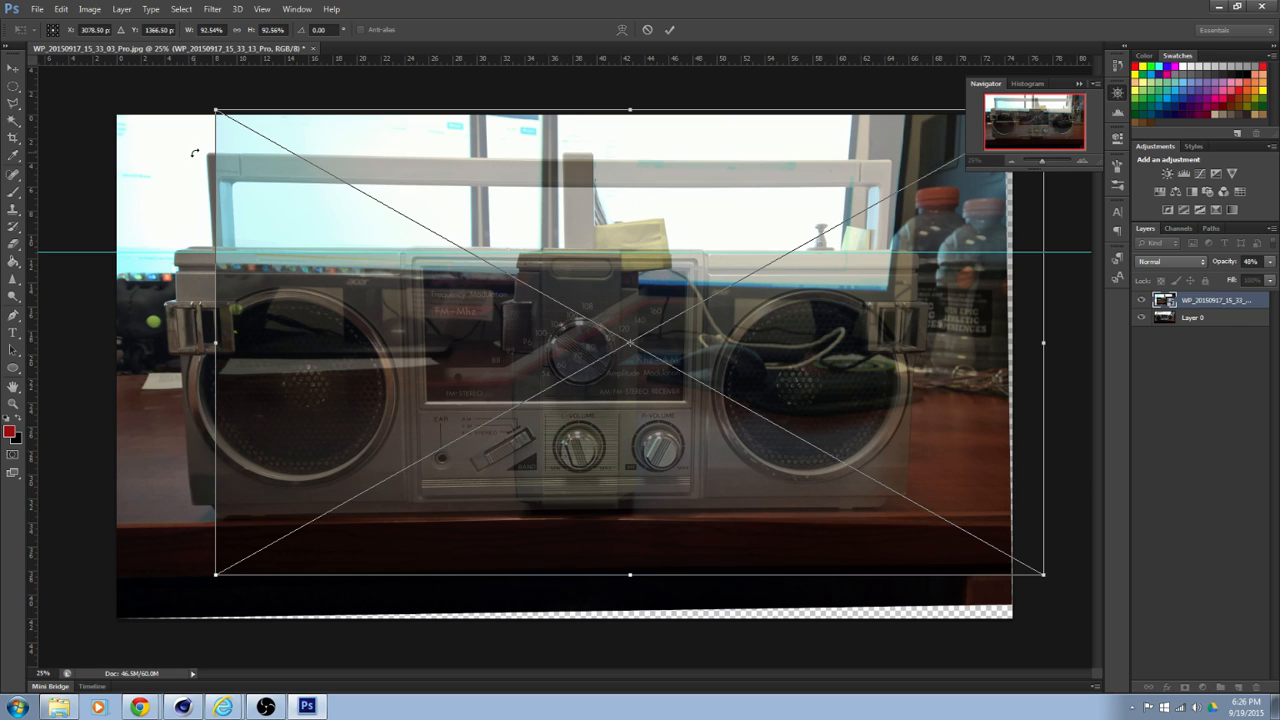
key("Return")
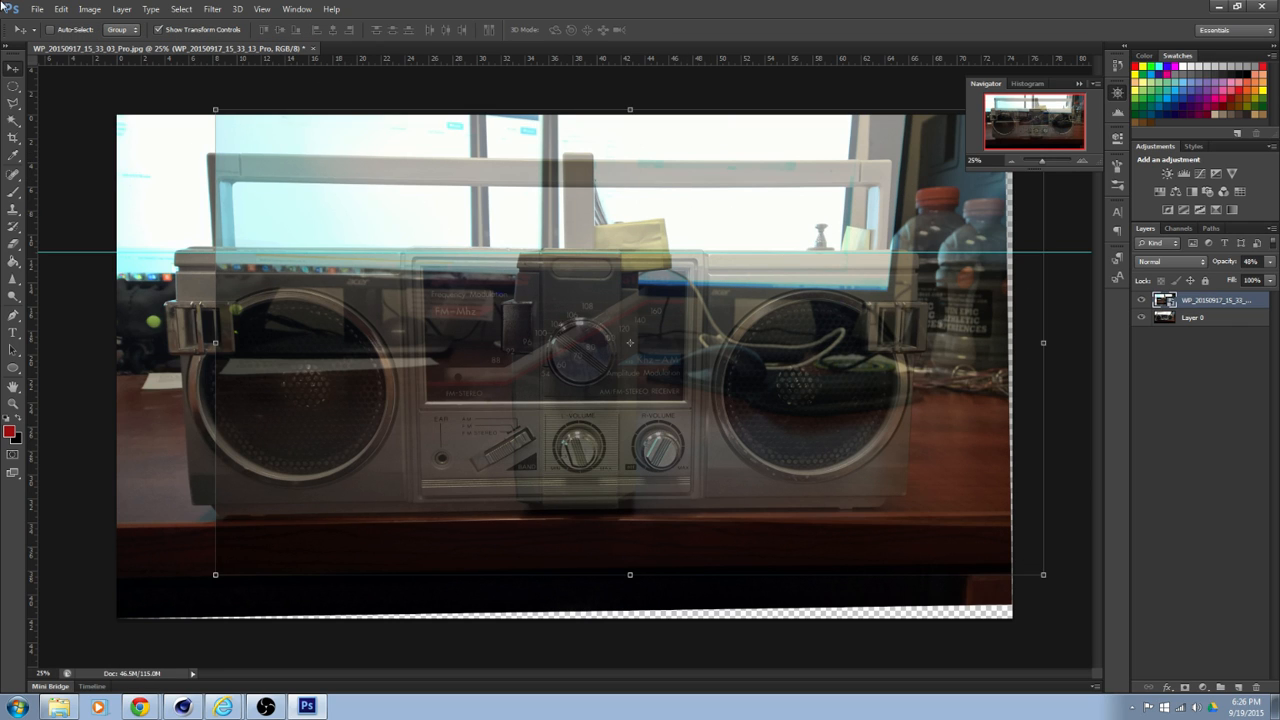
- Check the document's canvas dimensions in pixels without resizing it
left_click(61, 9)
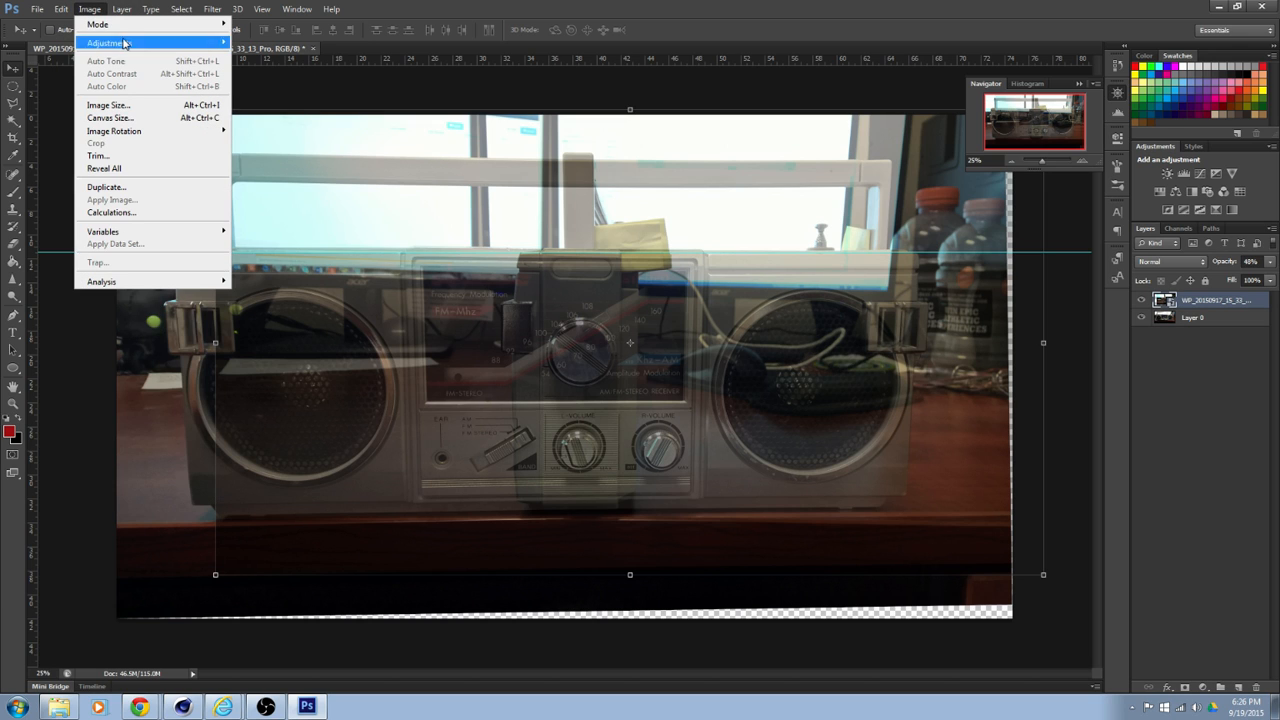
left_click(1086, 370)
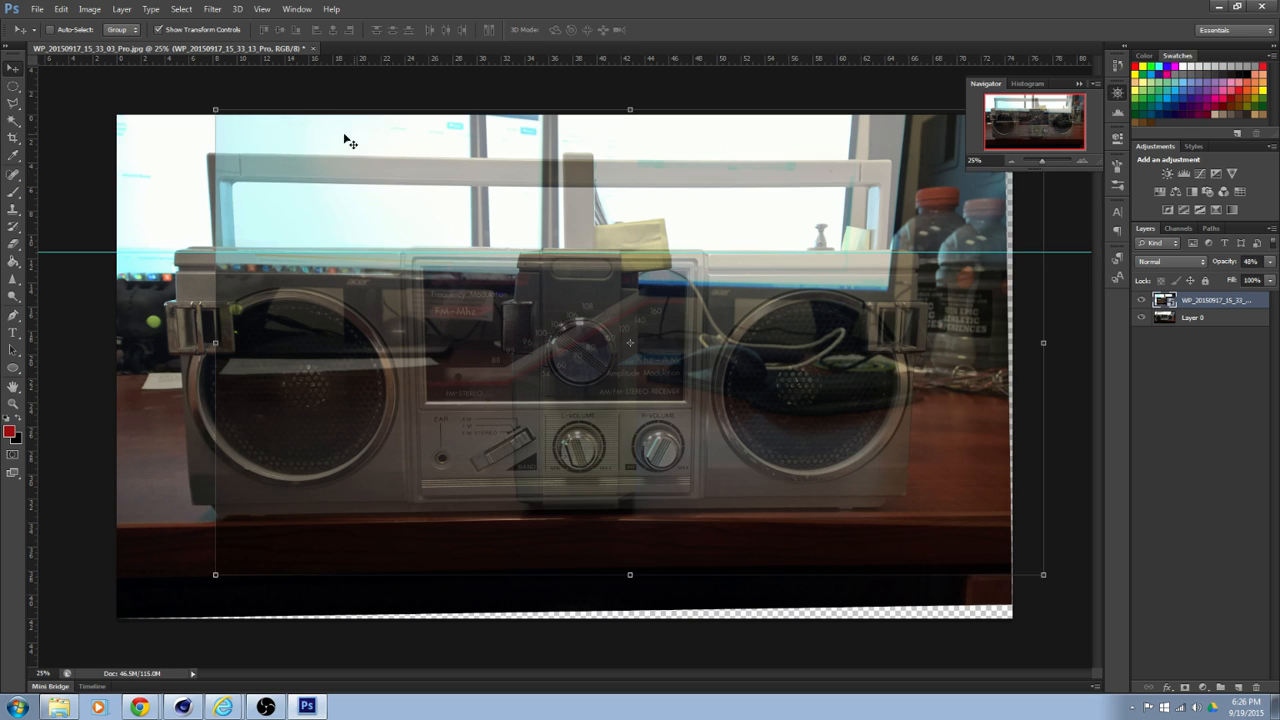
left_click(90, 9)
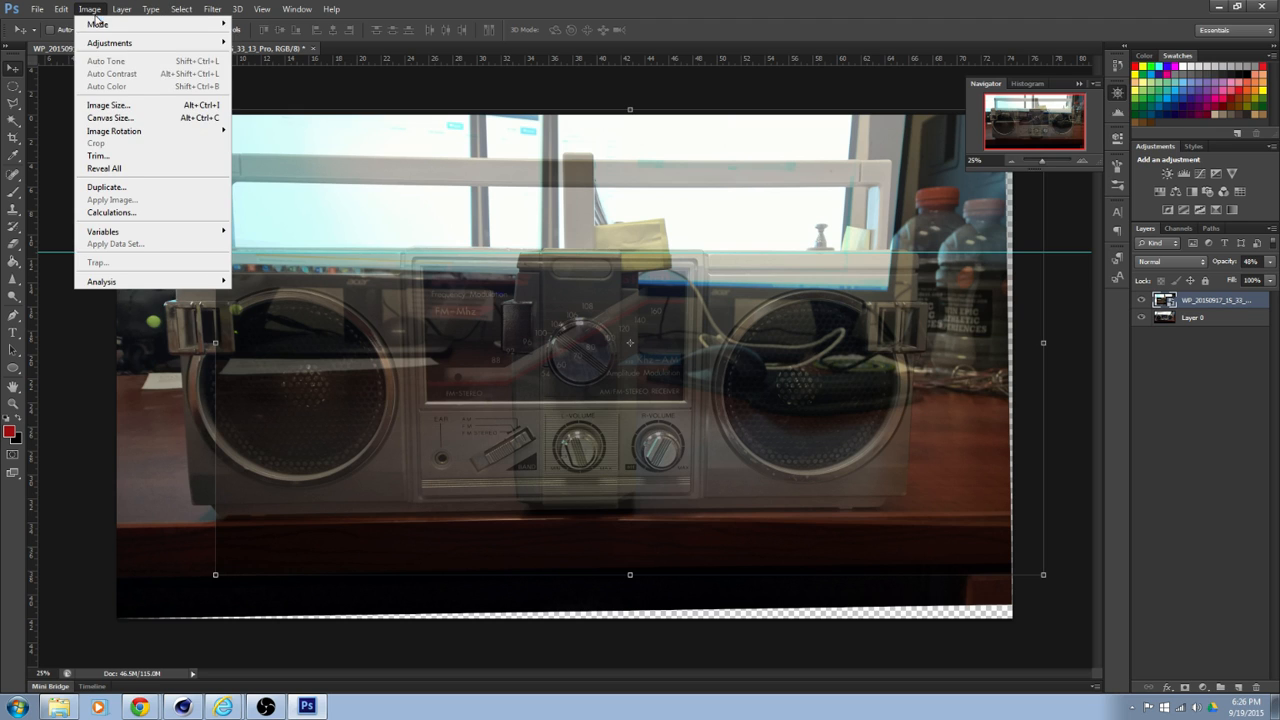
left_click(110, 118)
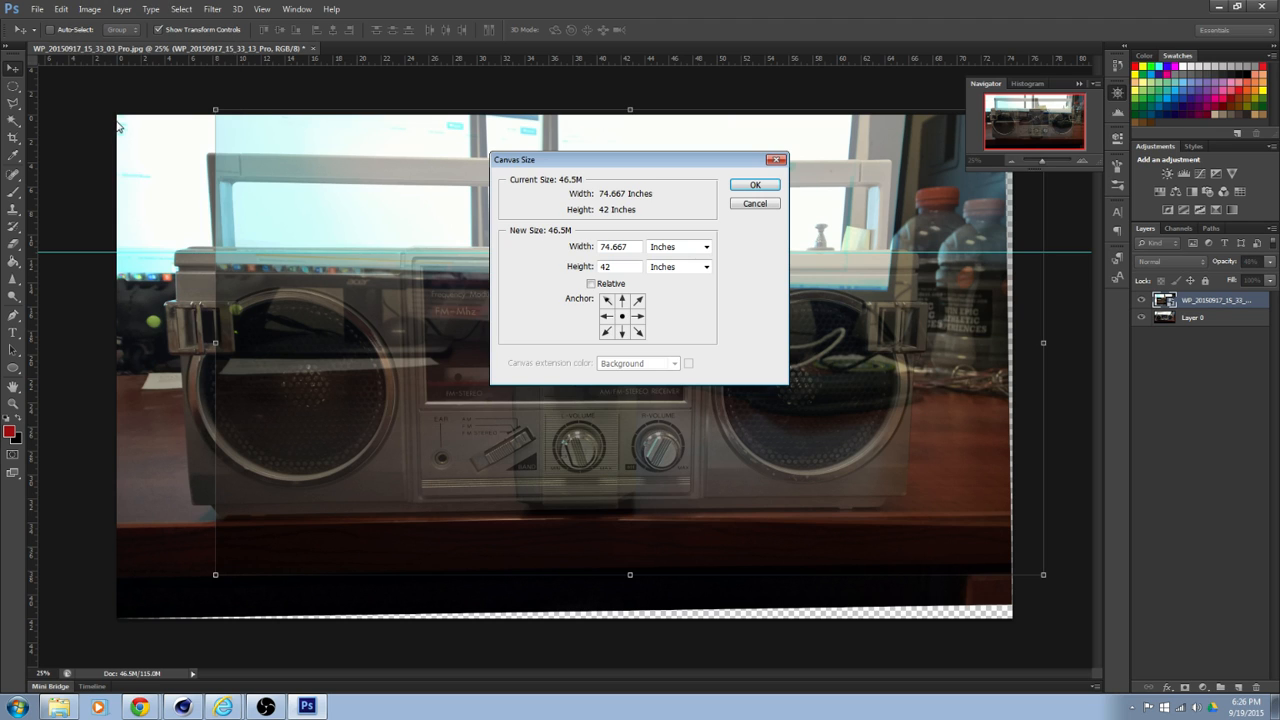
left_click(700, 247)
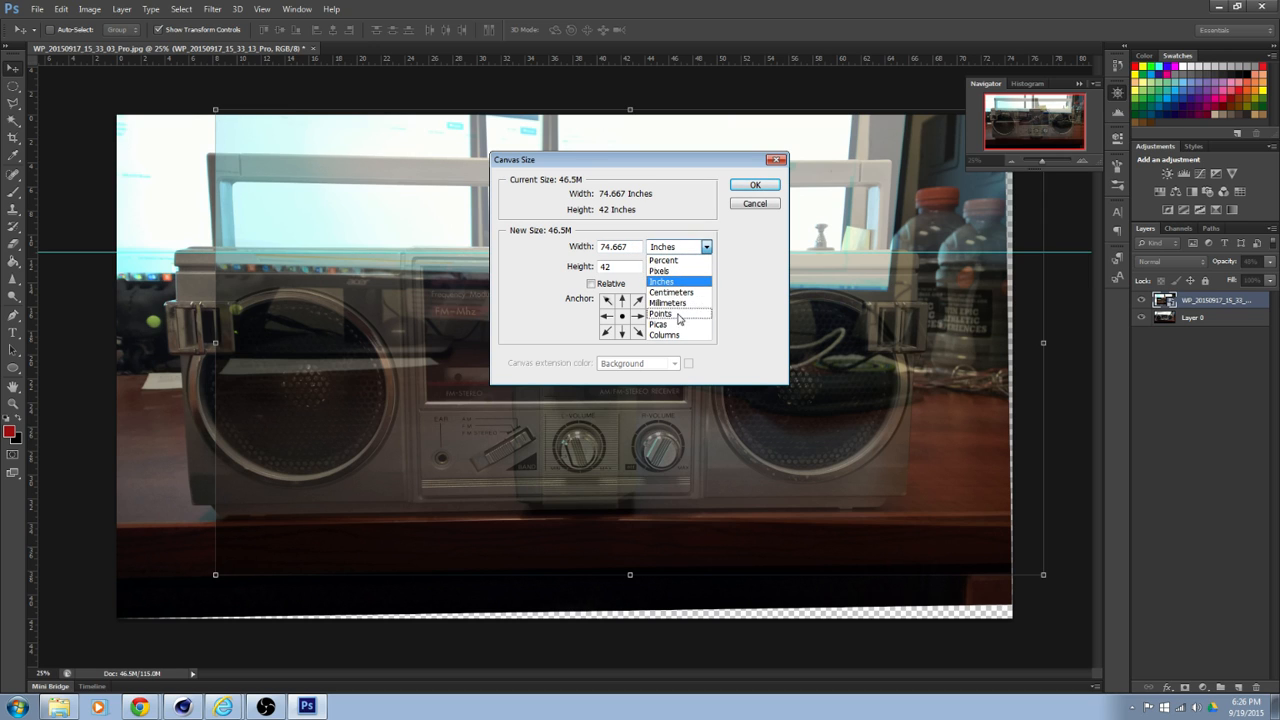
left_click(672, 271)
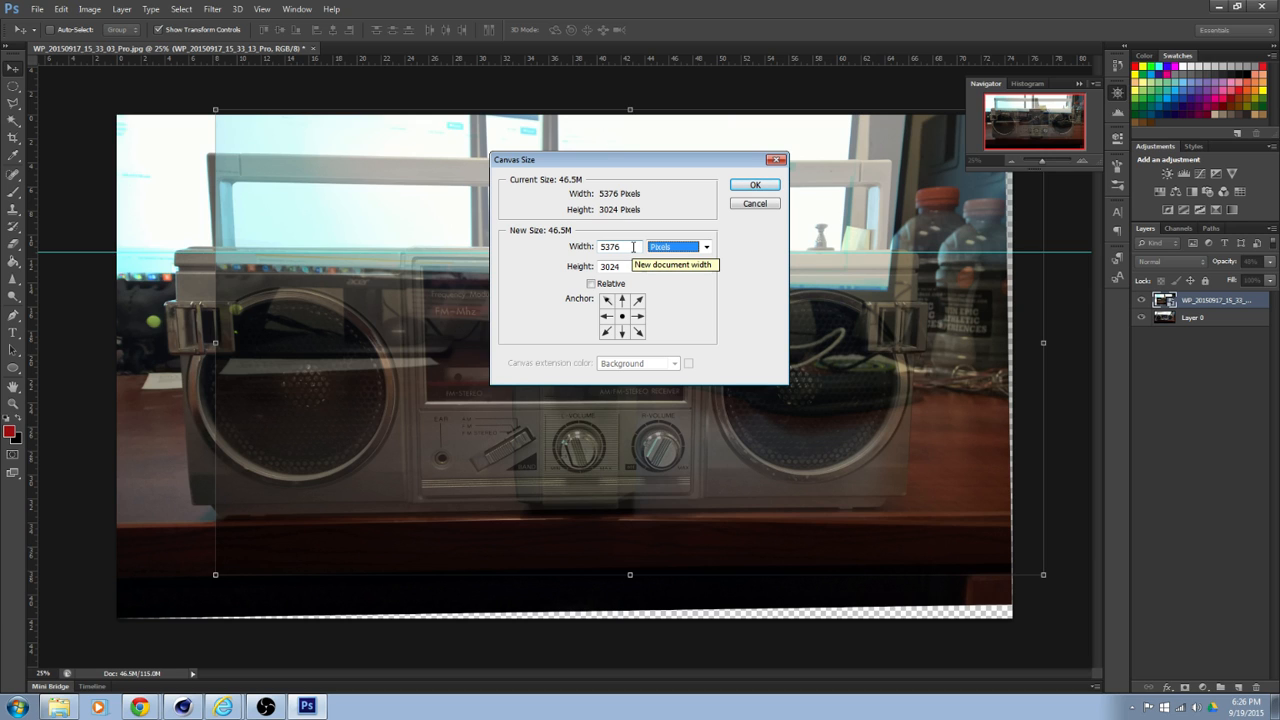
left_click(755, 185)
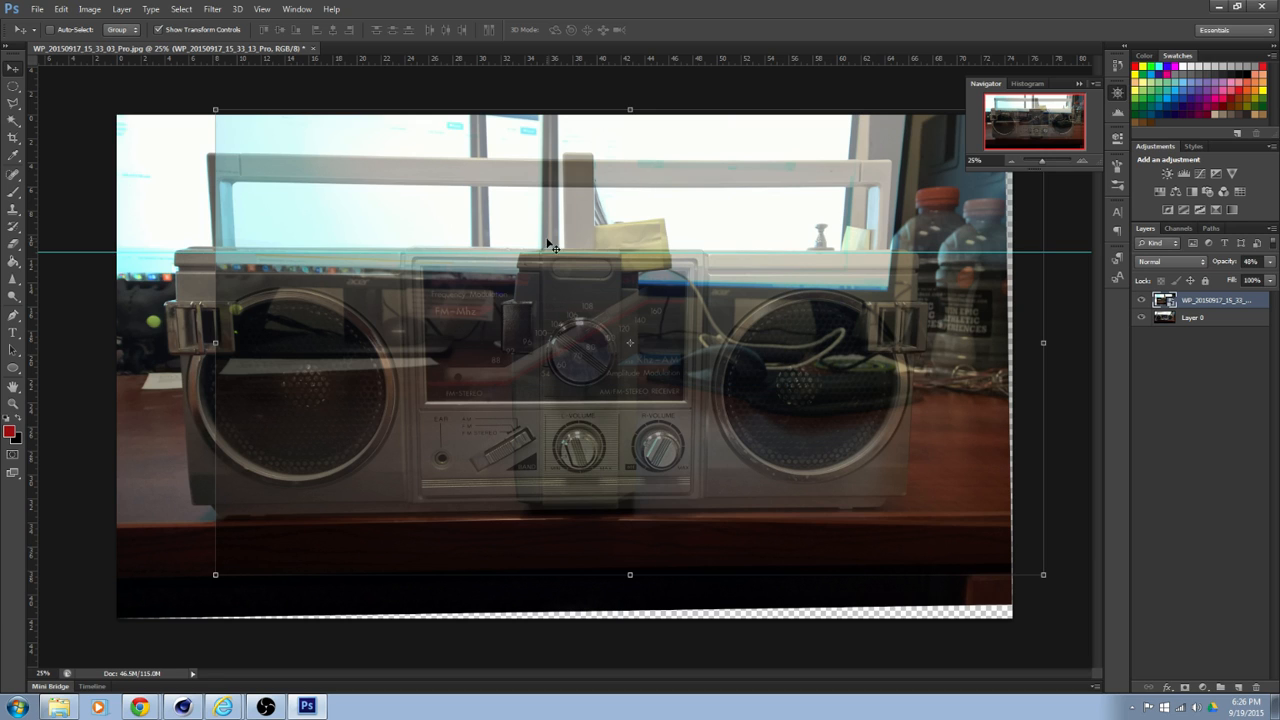
- Resize the whole image proportionally to a width of 1024 pixels
left_click(89, 9)
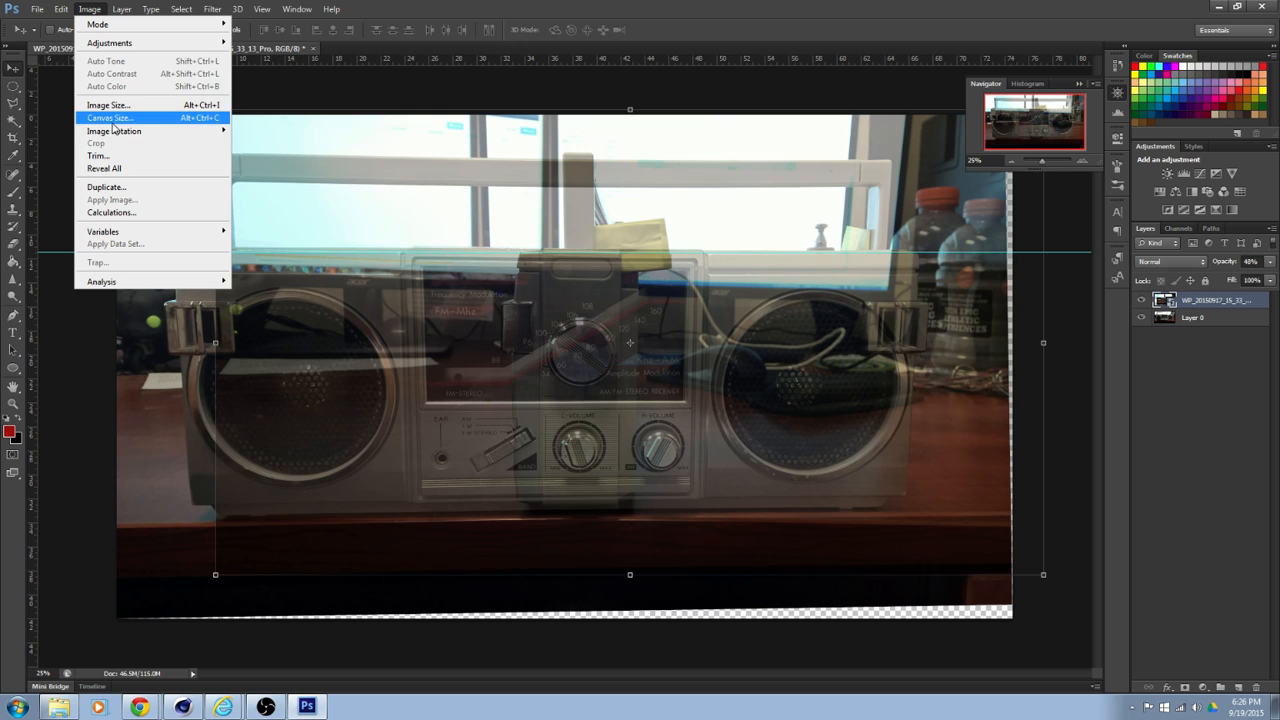
left_click(108, 105)
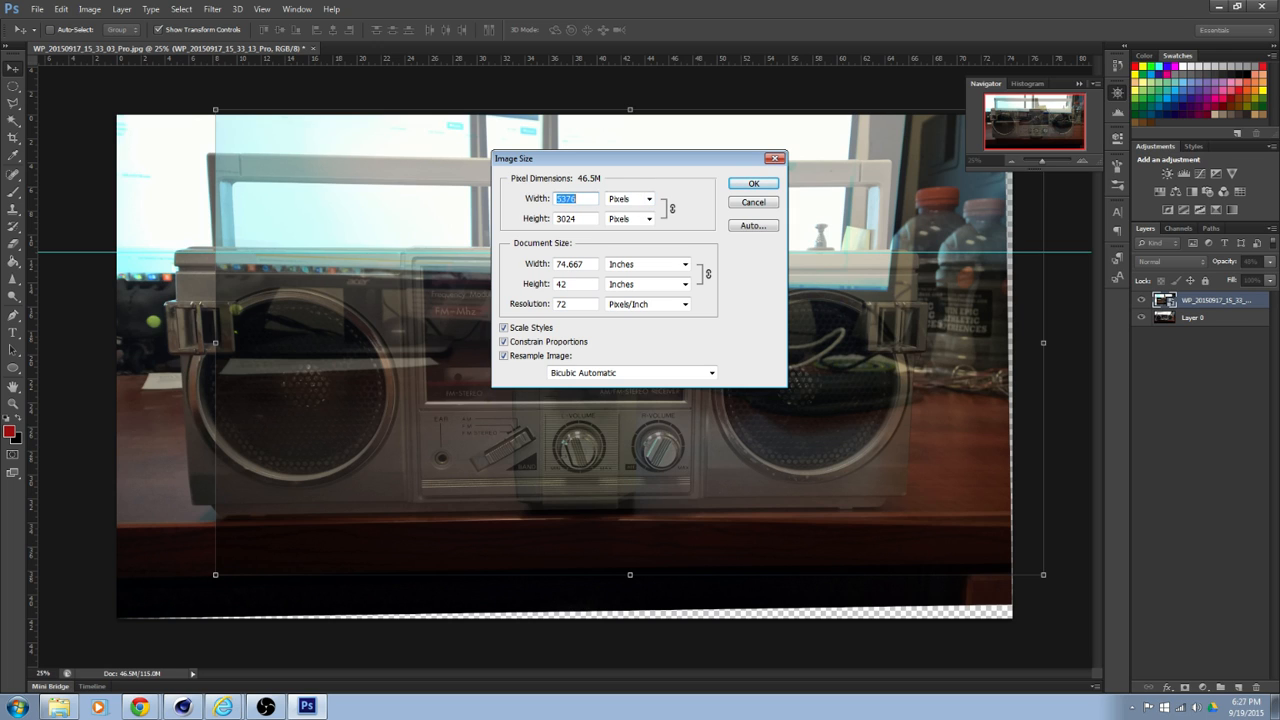
type("12")
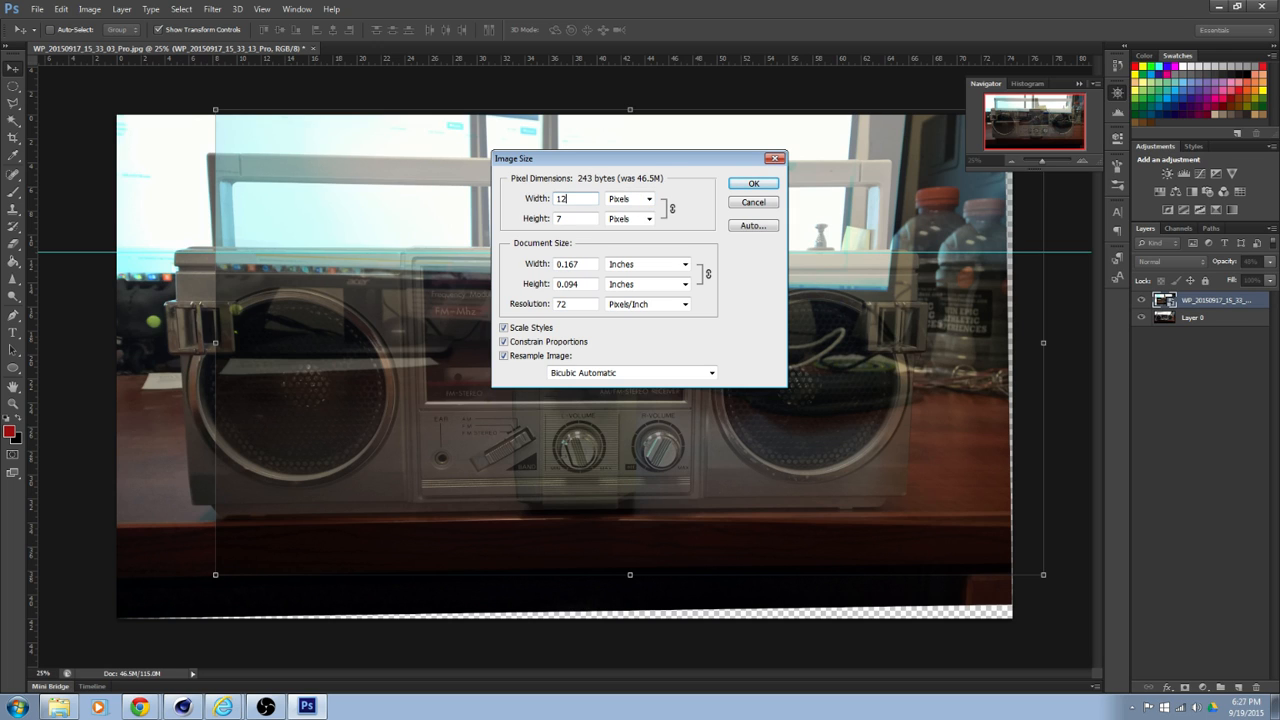
key("BackSpace")
type("024")
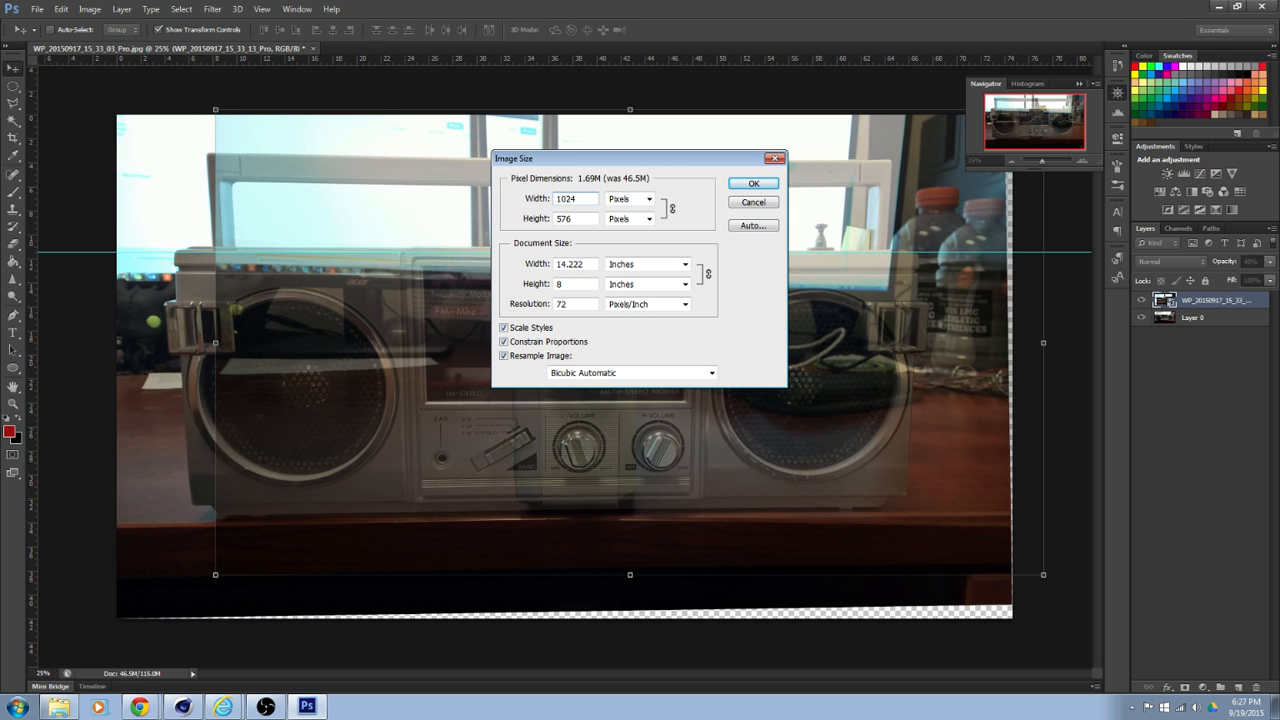
left_click(764, 185)
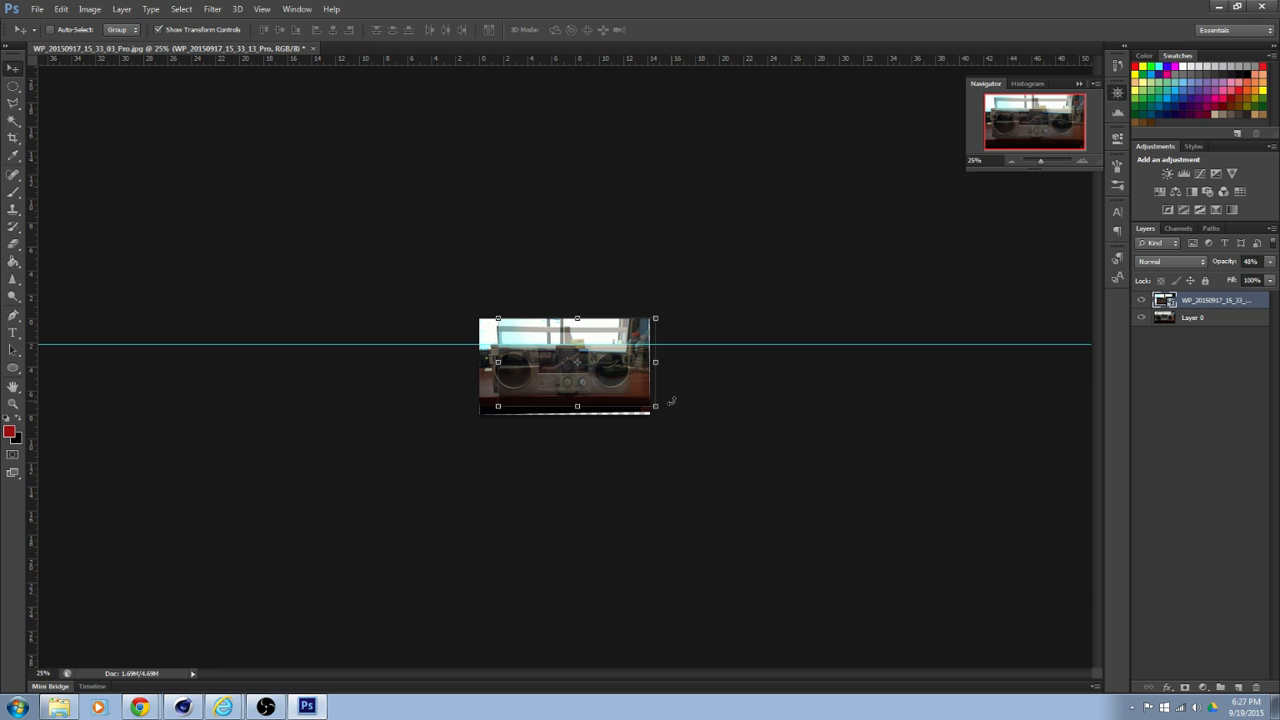
- Extend the canvas height to 1024 pixels, keeping the existing image anchored at the centre
left_click(1084, 162)
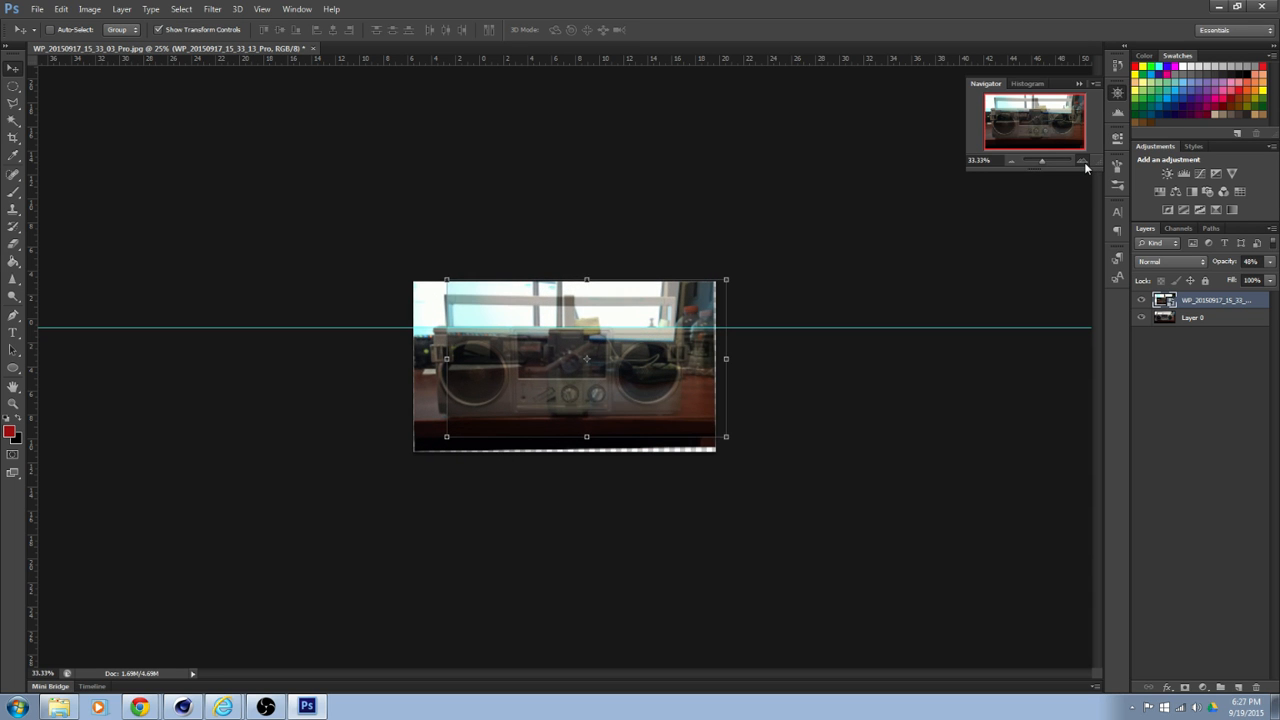
left_click(1084, 162)
left_click(1084, 162)
left_click(1084, 162)
left_click(1010, 161)
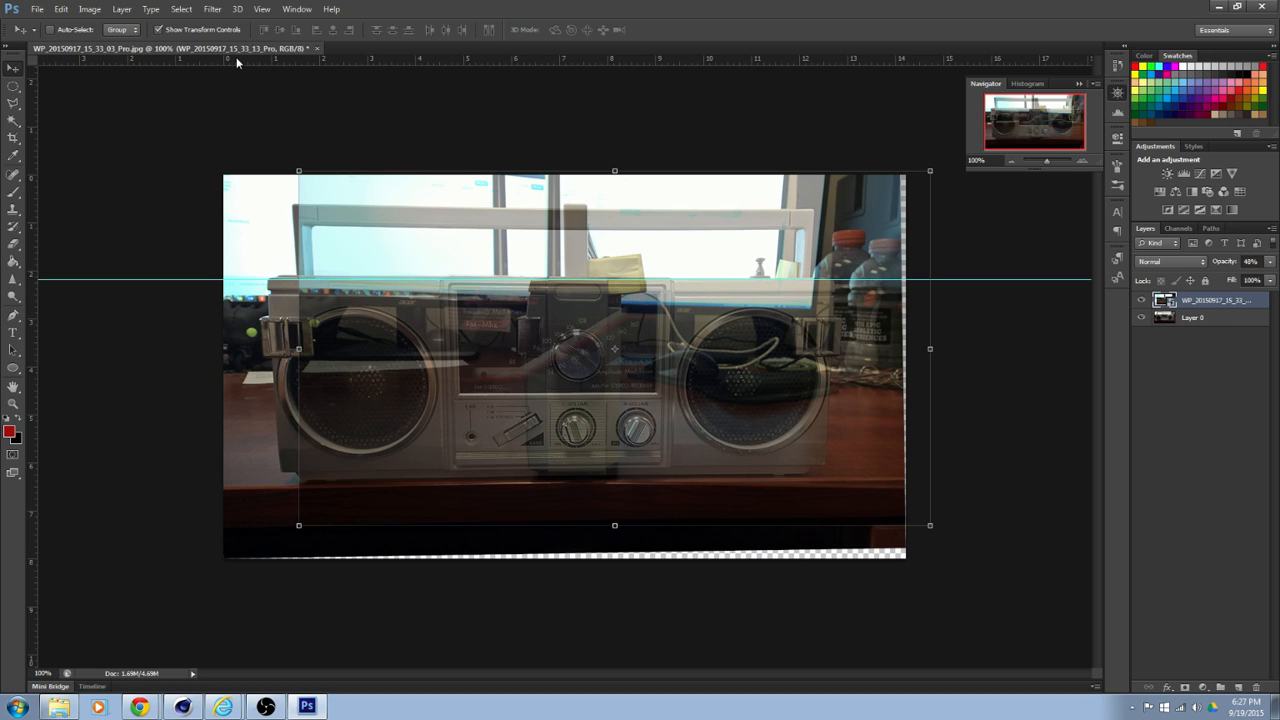
left_click(89, 9)
left_click(163, 118)
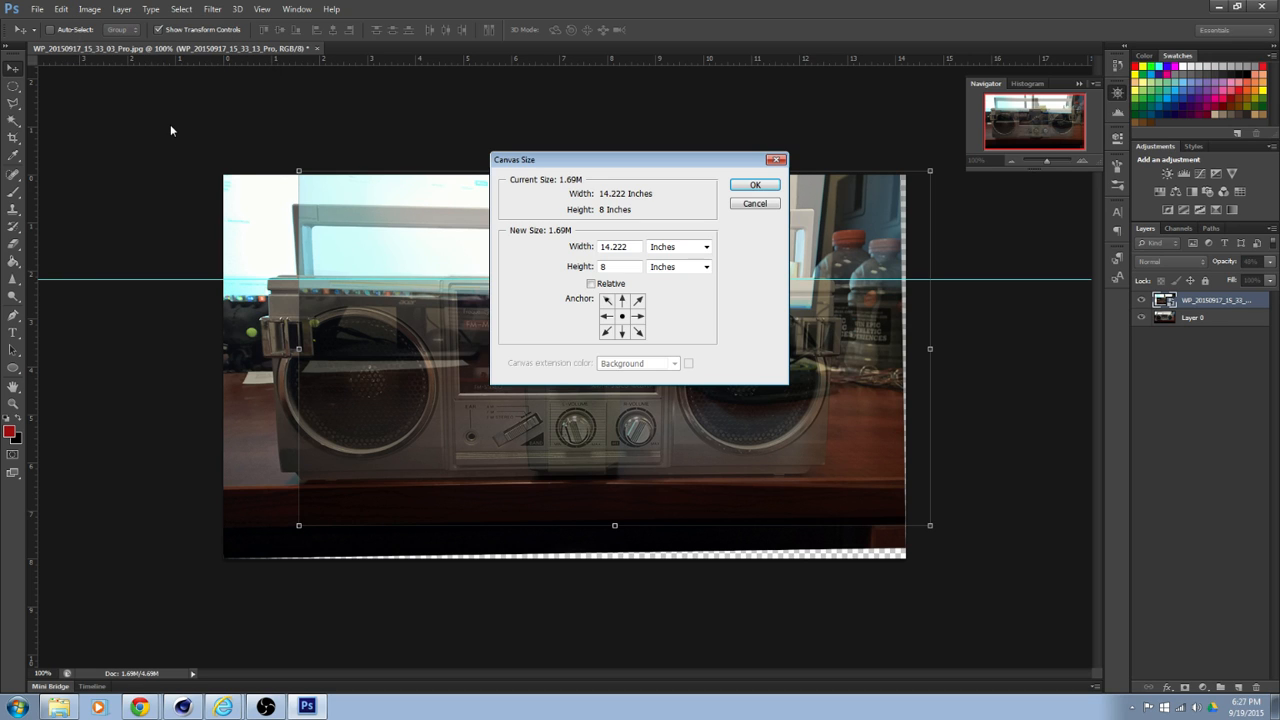
left_click(682, 255)
left_click(677, 274)
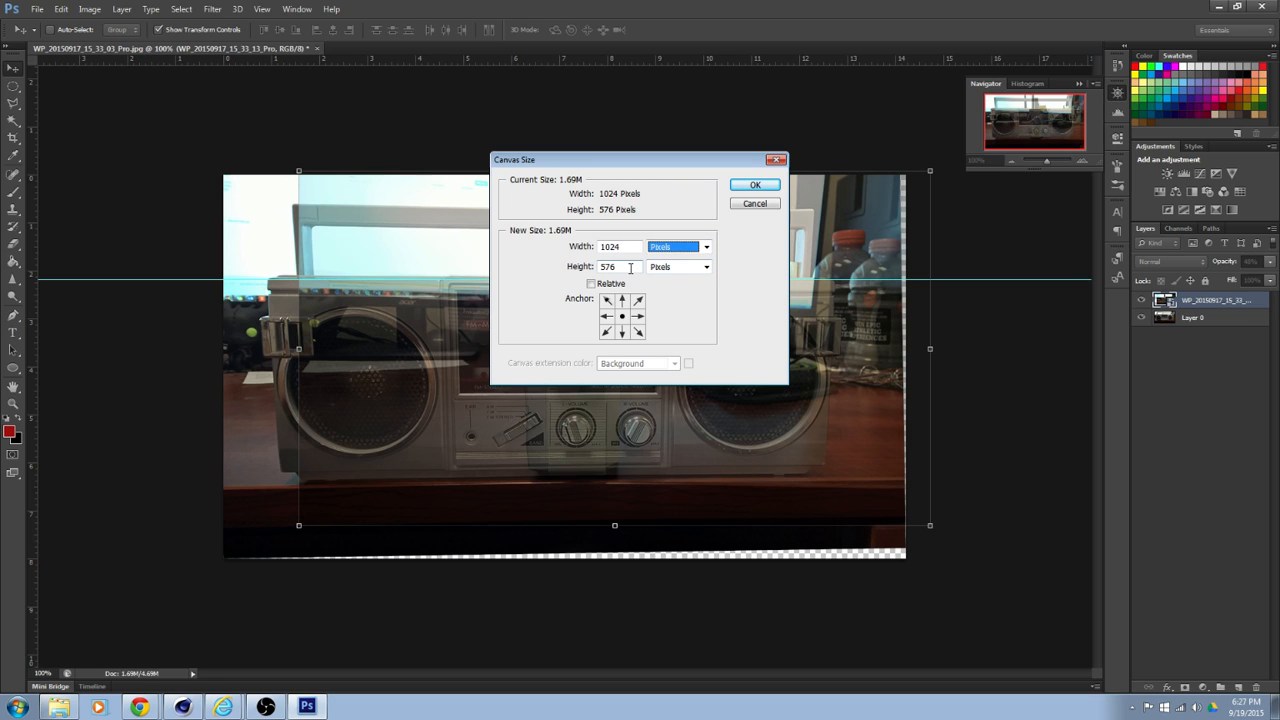
double_click(630, 268)
type("10")
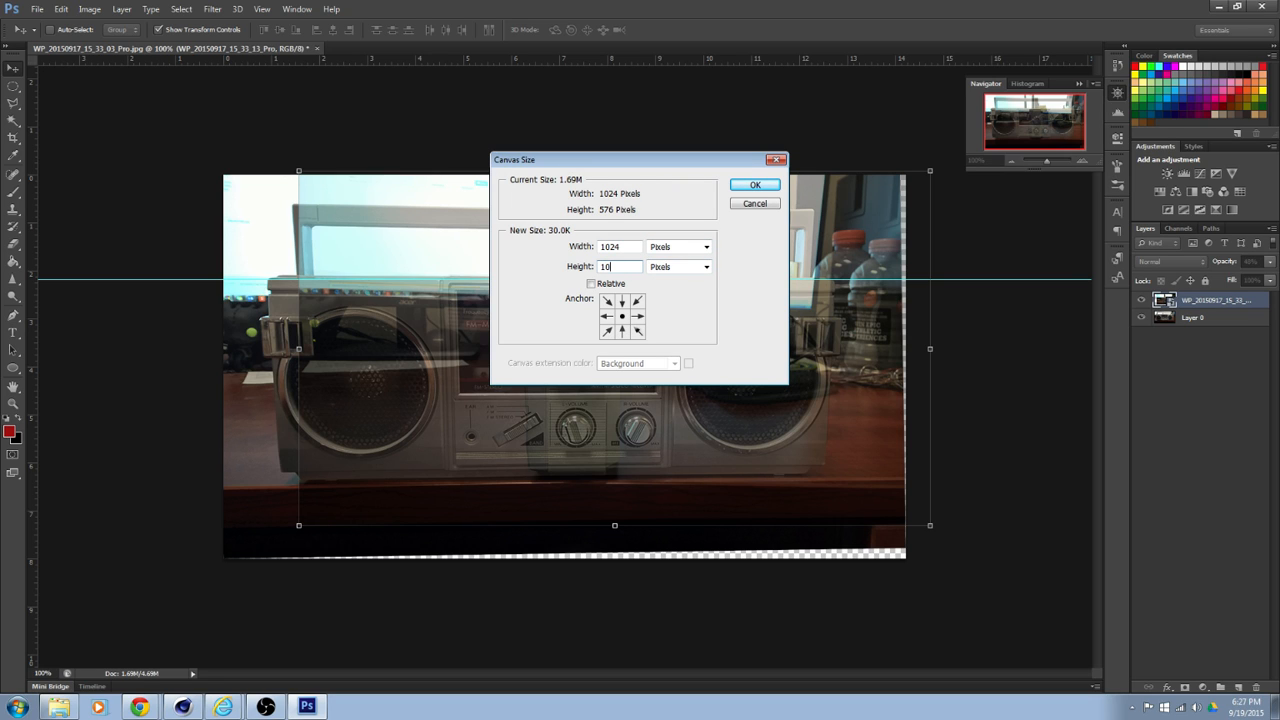
type("24")
left_click(756, 187)
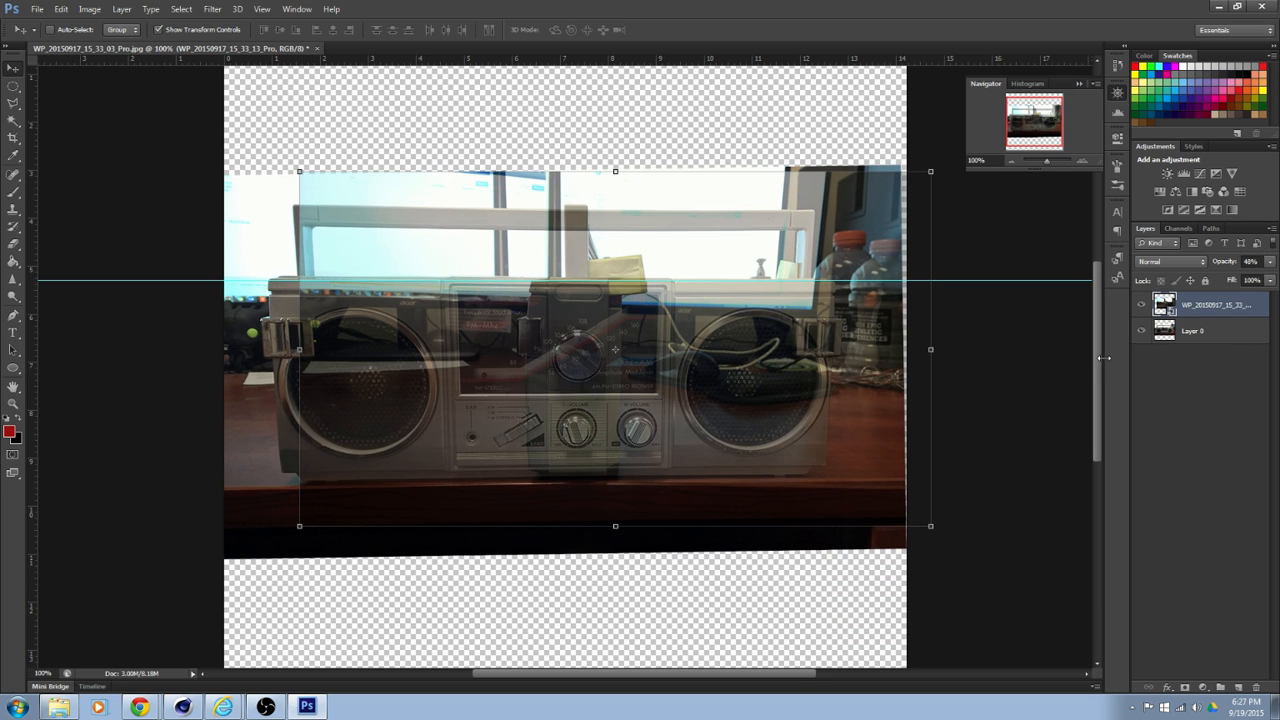
- Add a new layer beneath Layer 0 and fill it with black using the Paint Bucket
left_click(1203, 462)
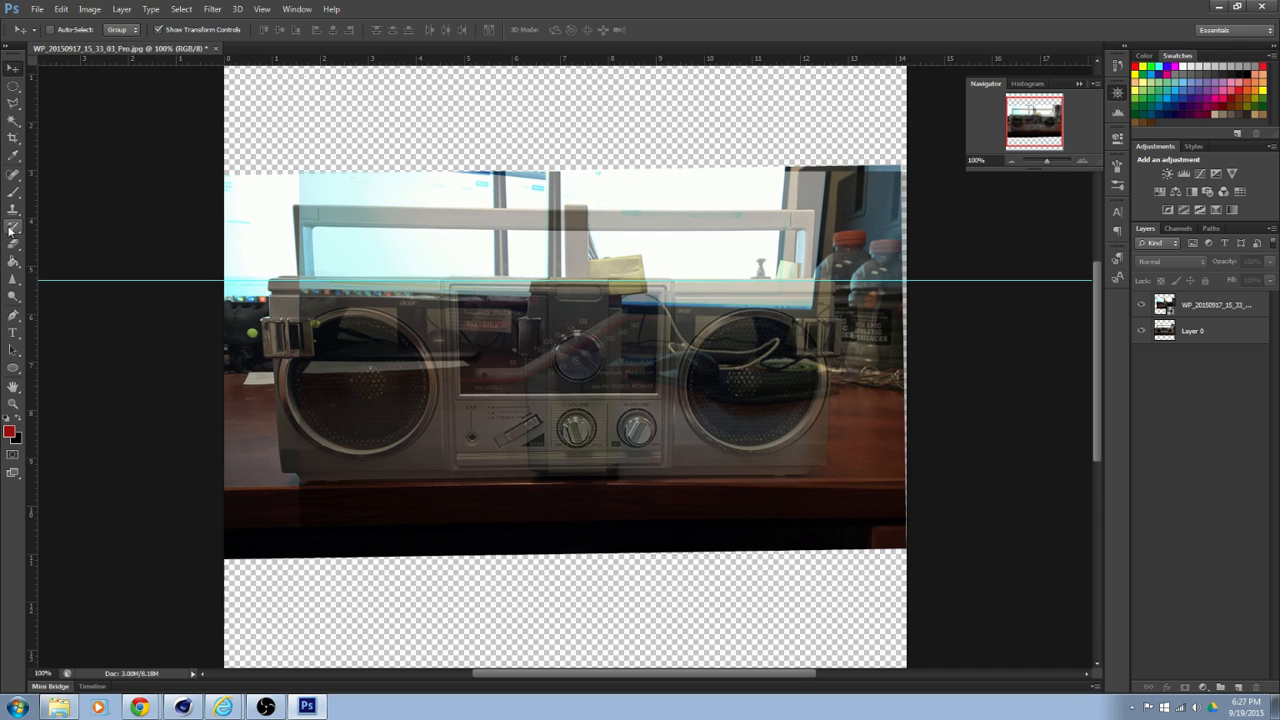
left_click(1239, 689)
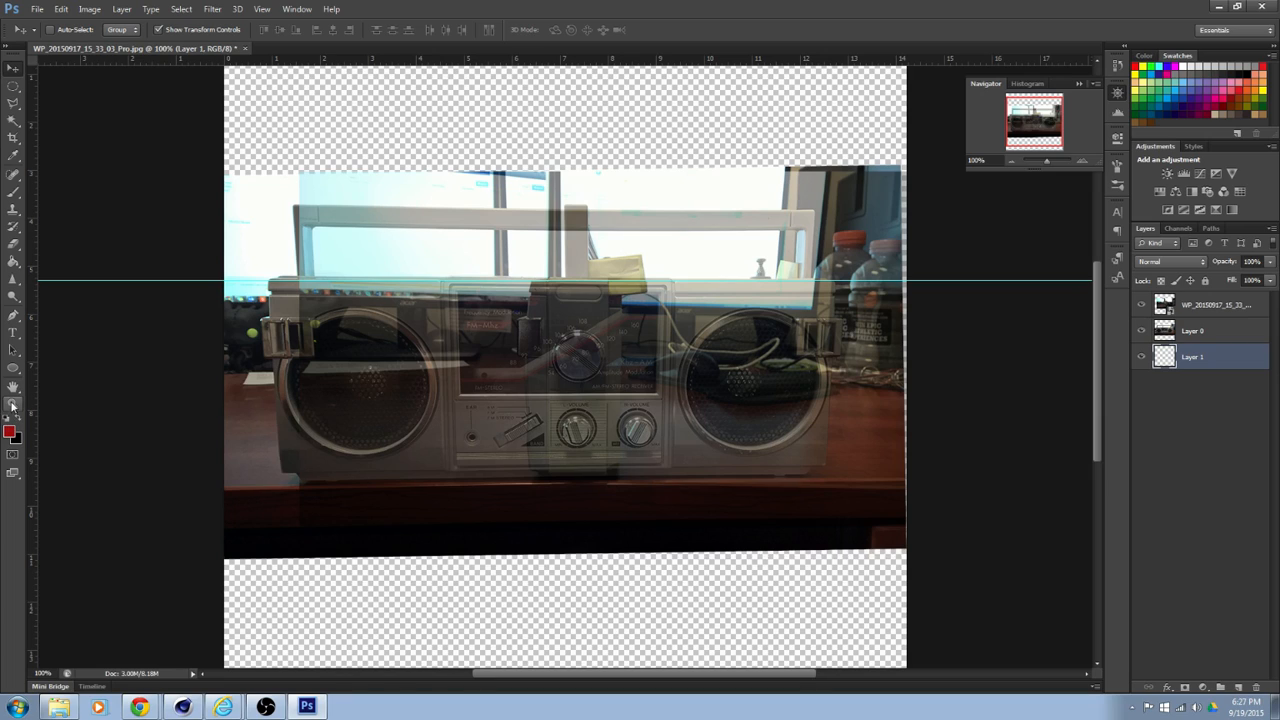
left_click(19, 424)
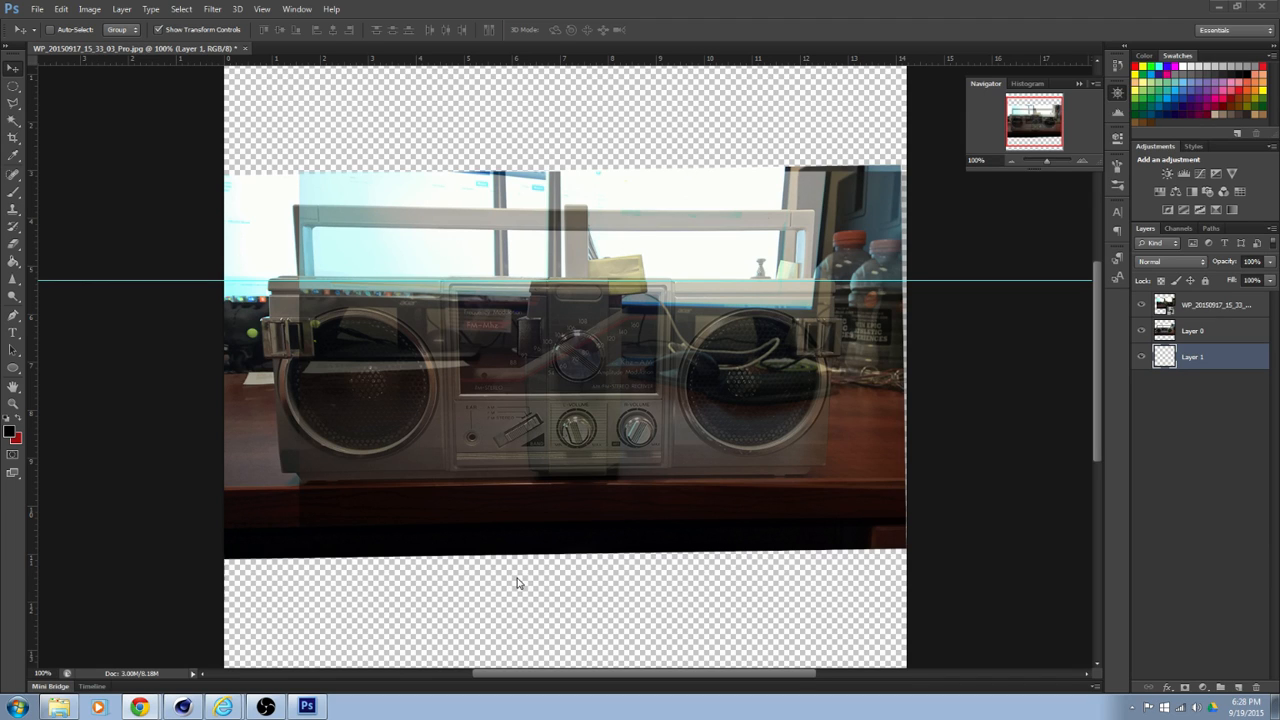
left_click(13, 261)
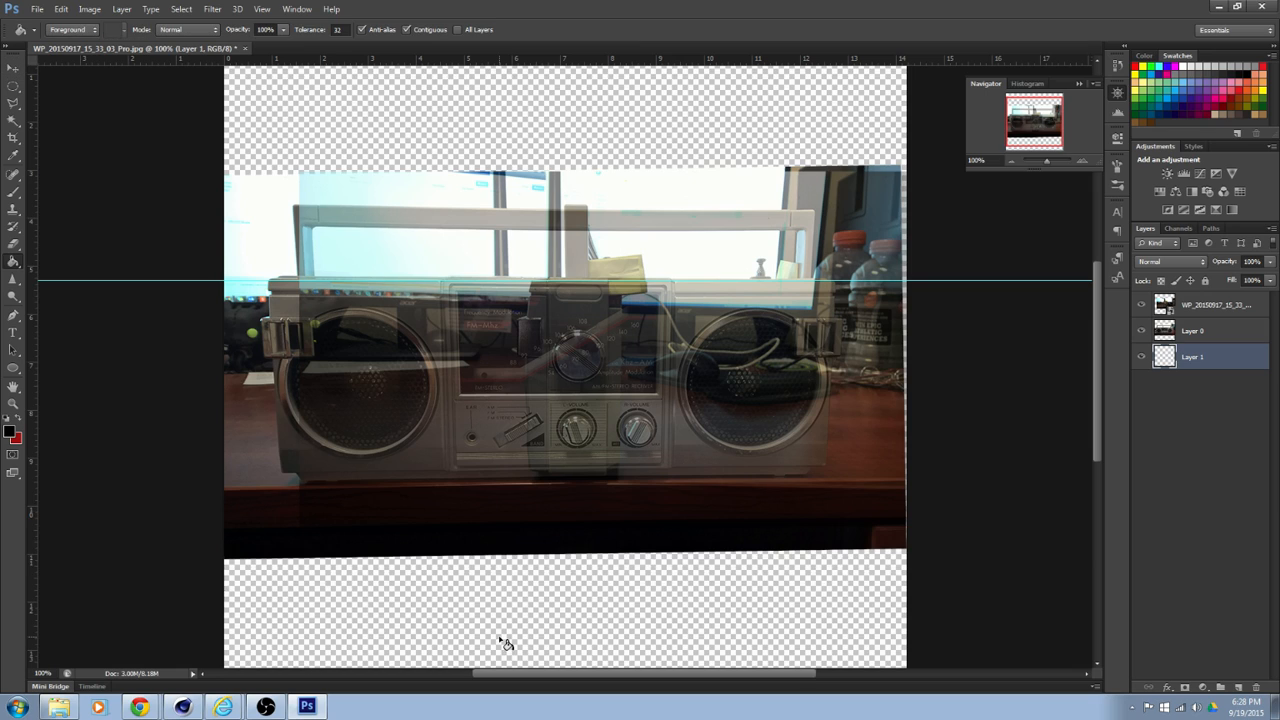
left_click(500, 643)
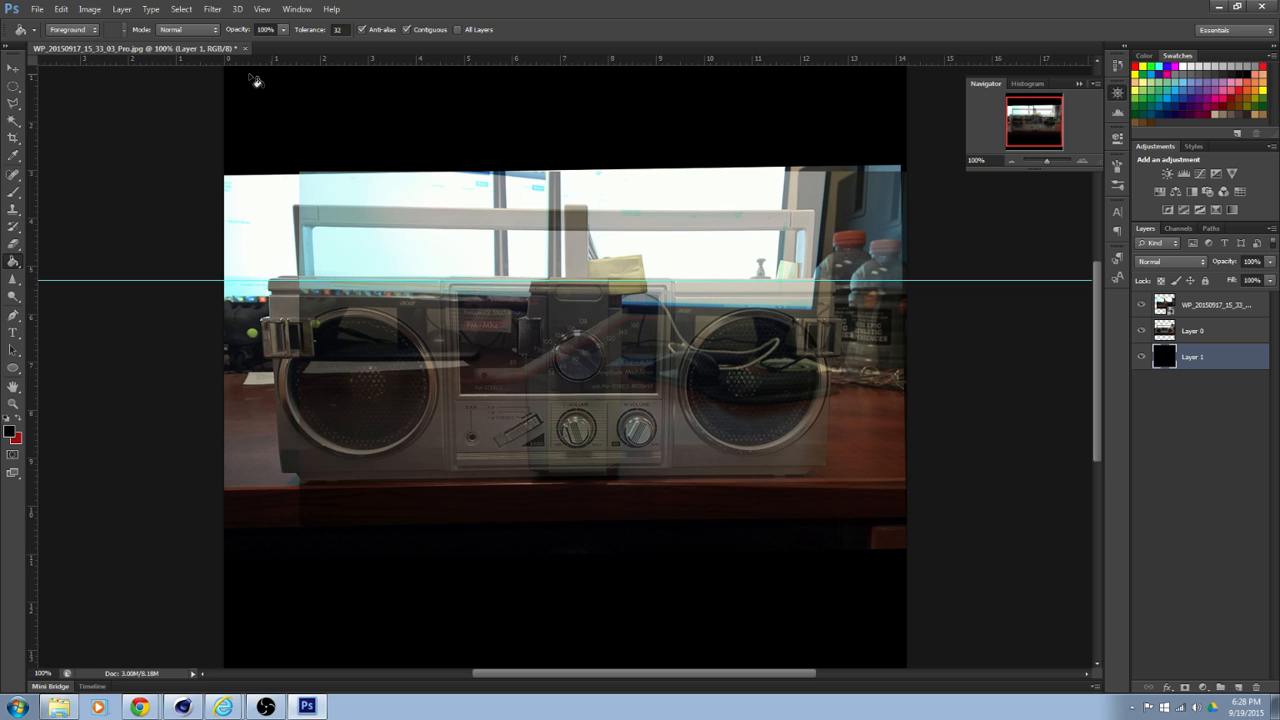
- Hide the side-view layer and save the front view in Downloads as a maximum-quality JPEG named Front Boombox
left_click(1141, 304)
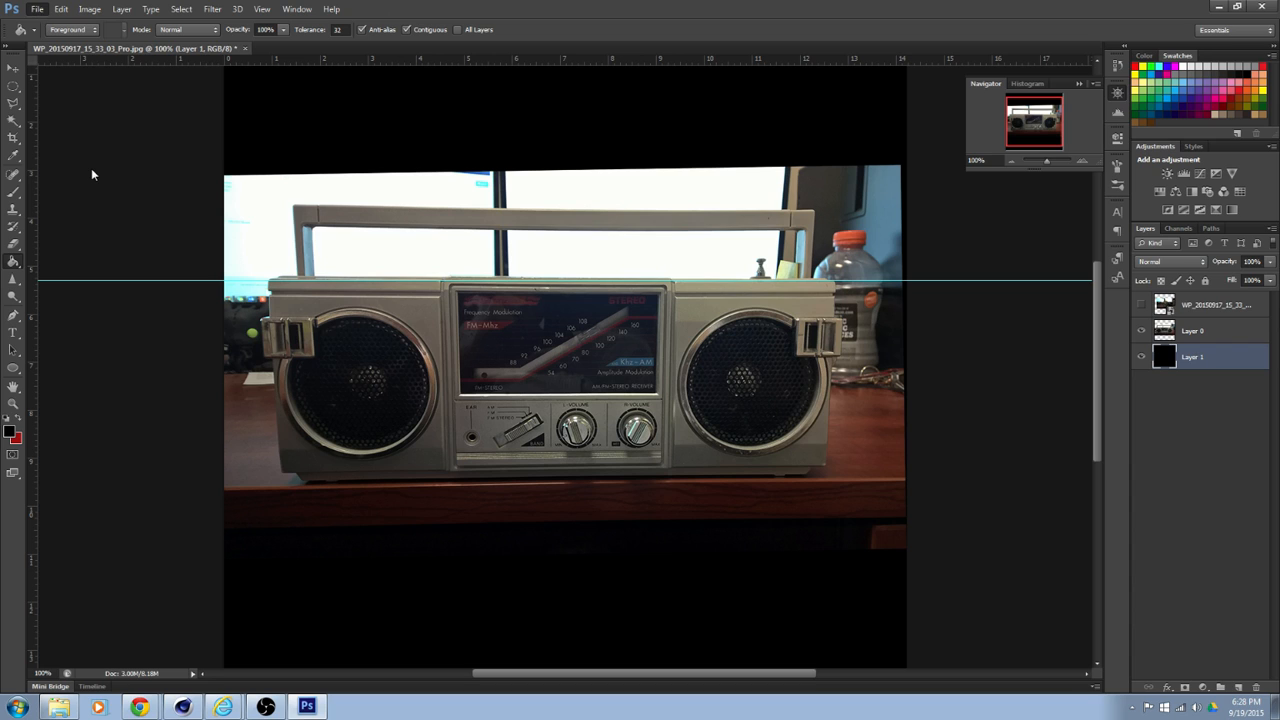
key("ctrl+shift+s")
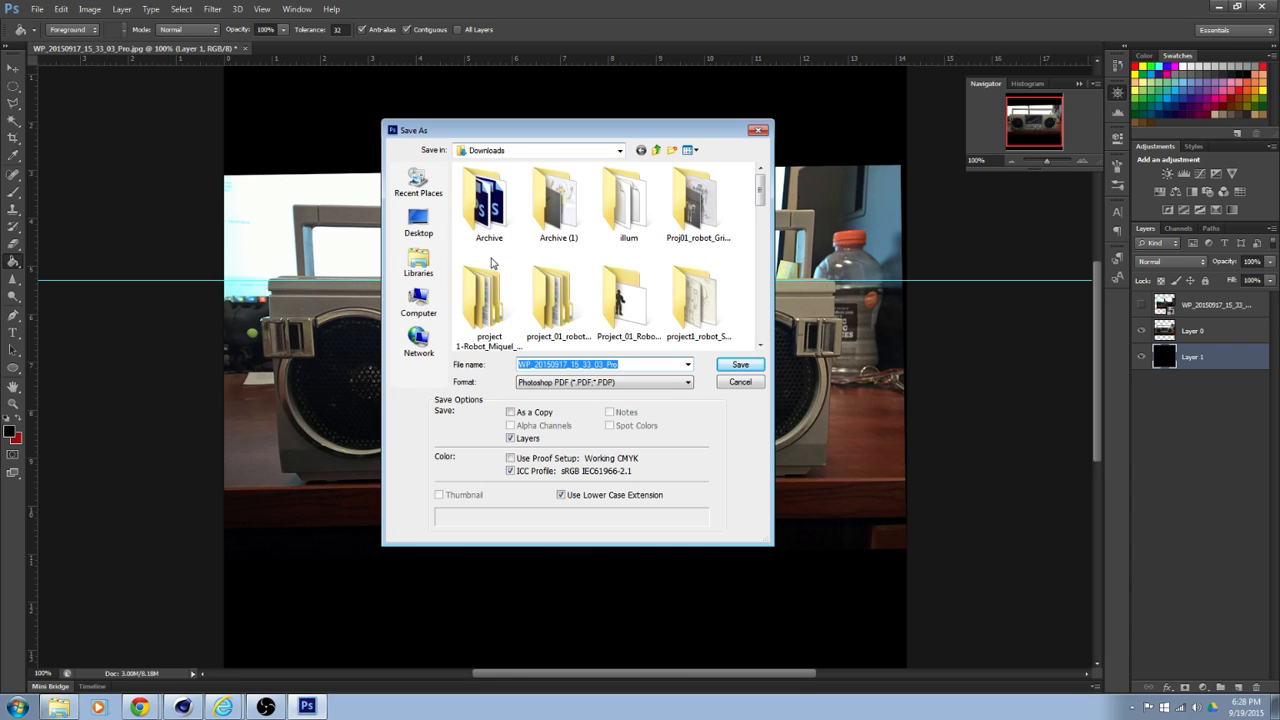
type("Front")
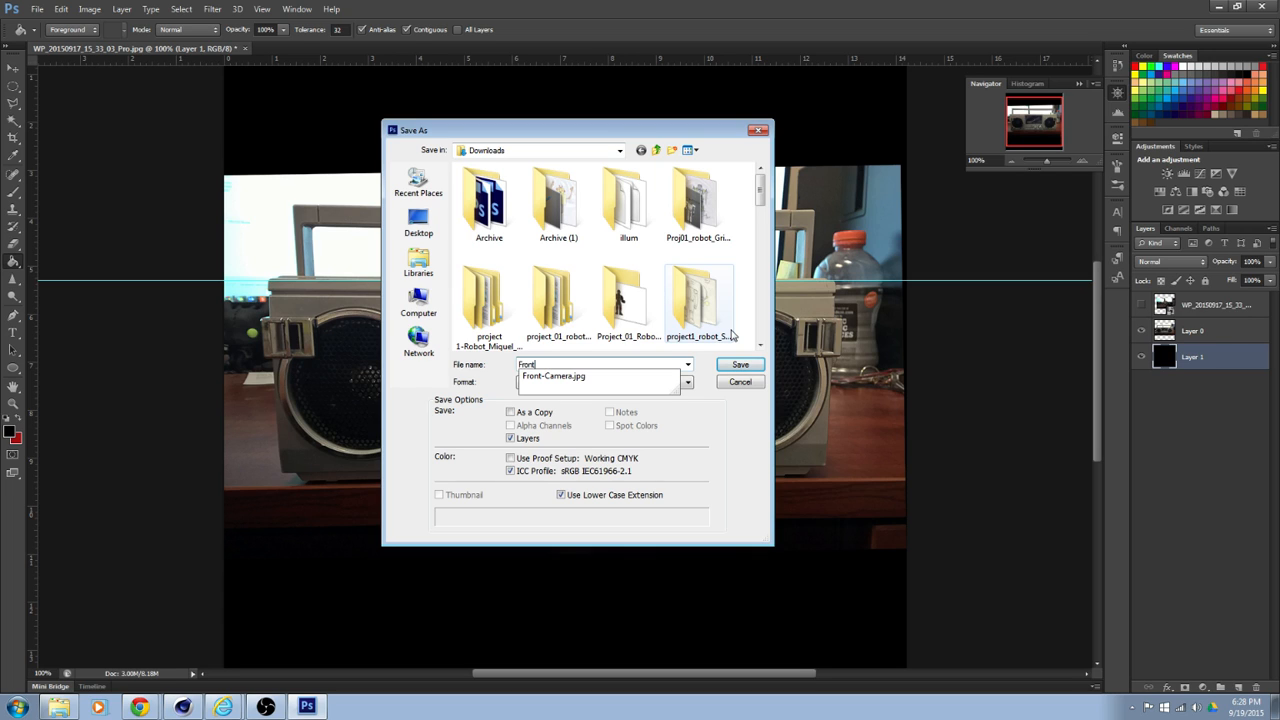
type(" Boo")
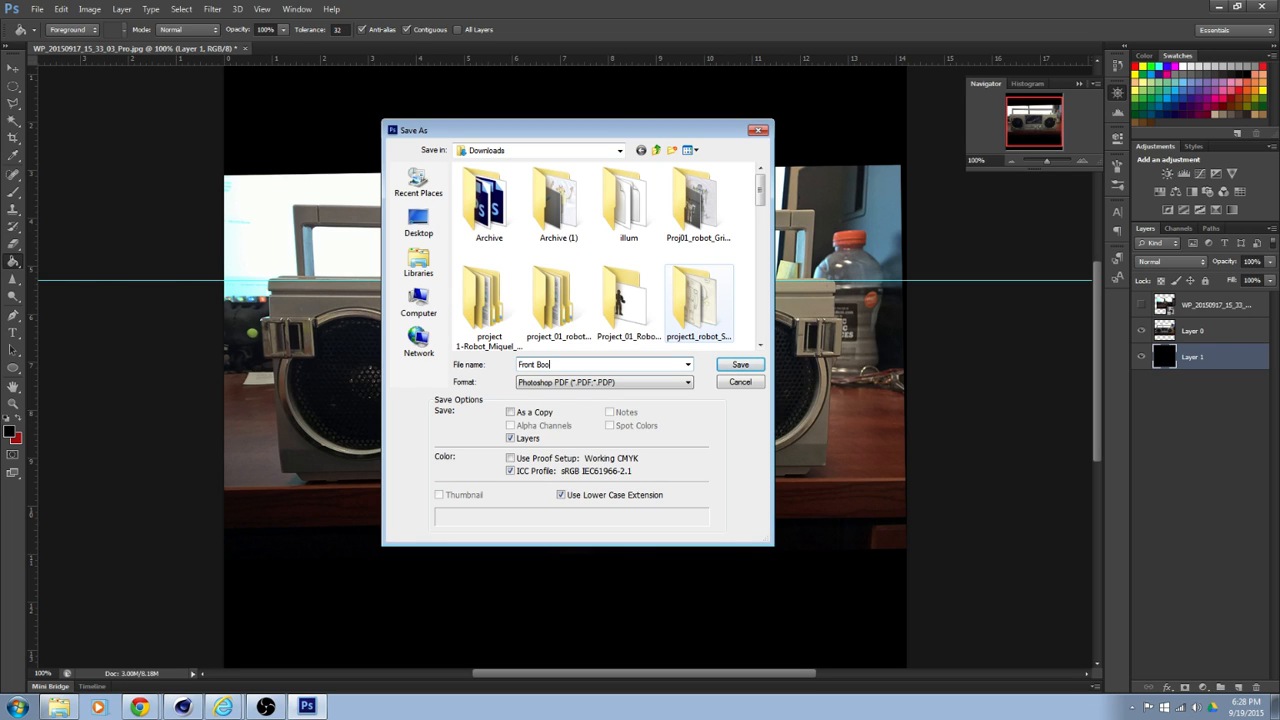
type("mbox")
left_click(604, 382)
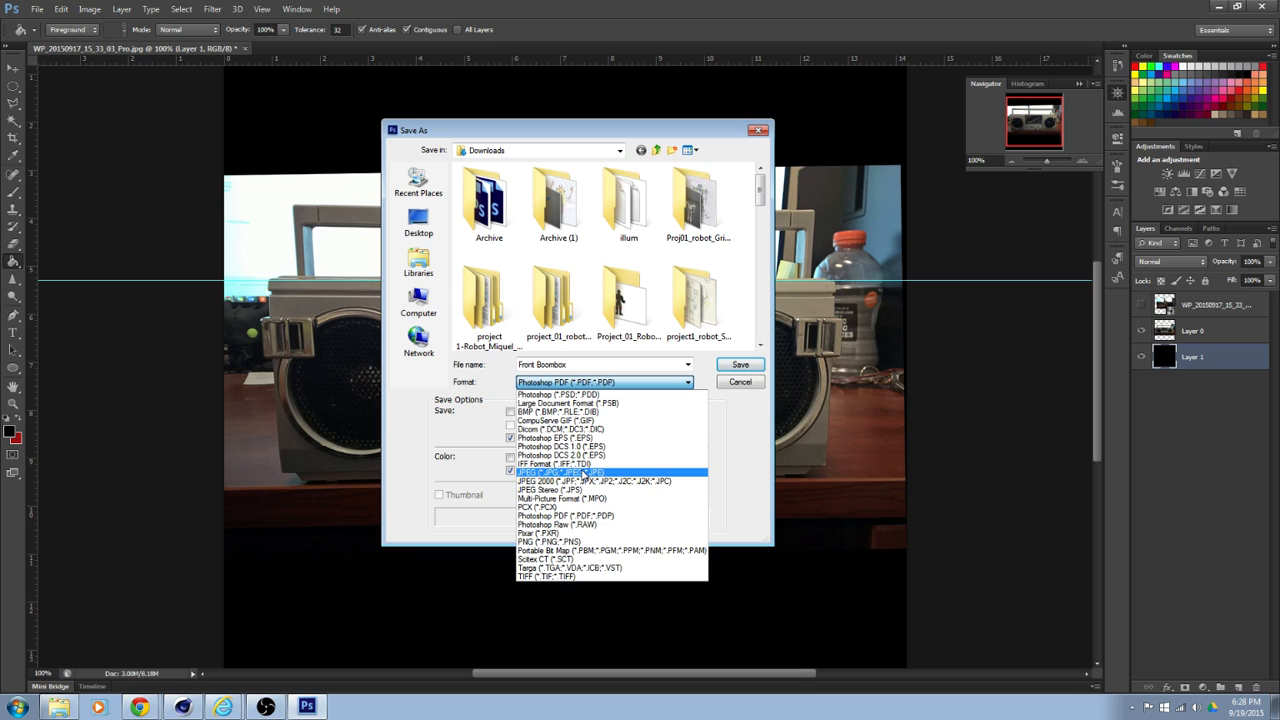
left_click(583, 474)
key("Return")
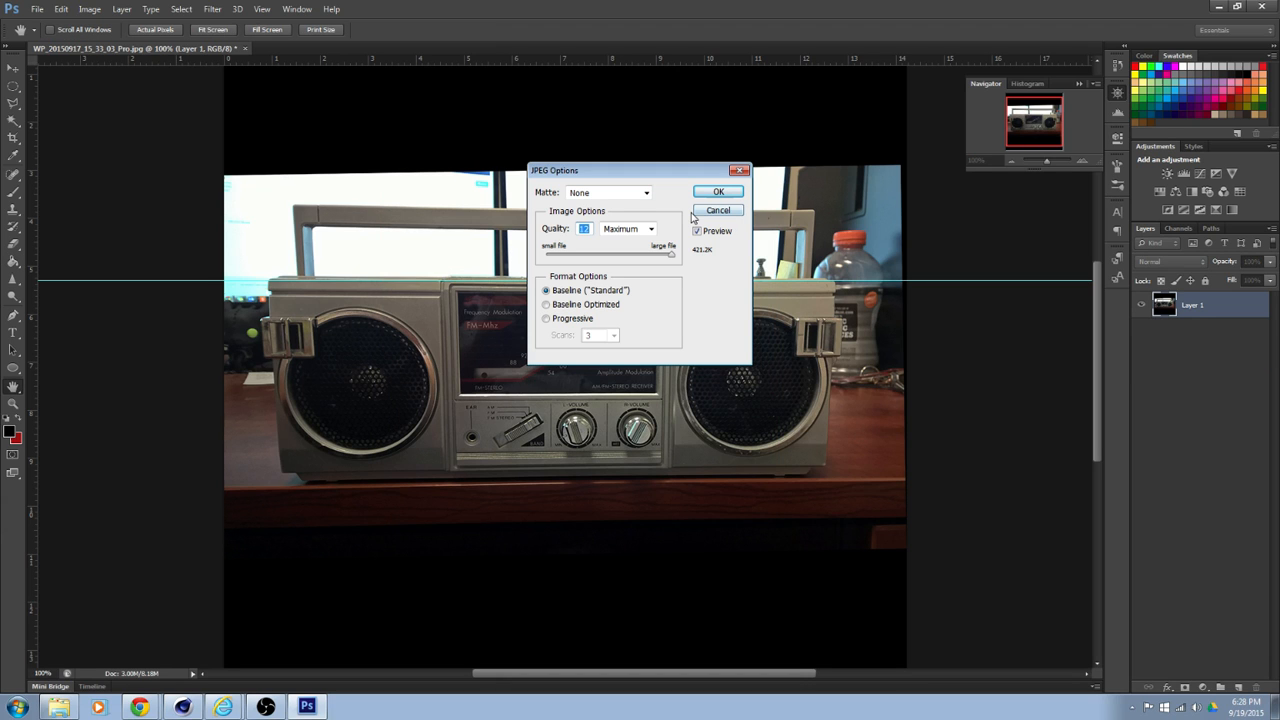
left_click(718, 192)
- Hide Layer 0, show the side-view layer and raise its opacity to 100%
left_click(1141, 331)
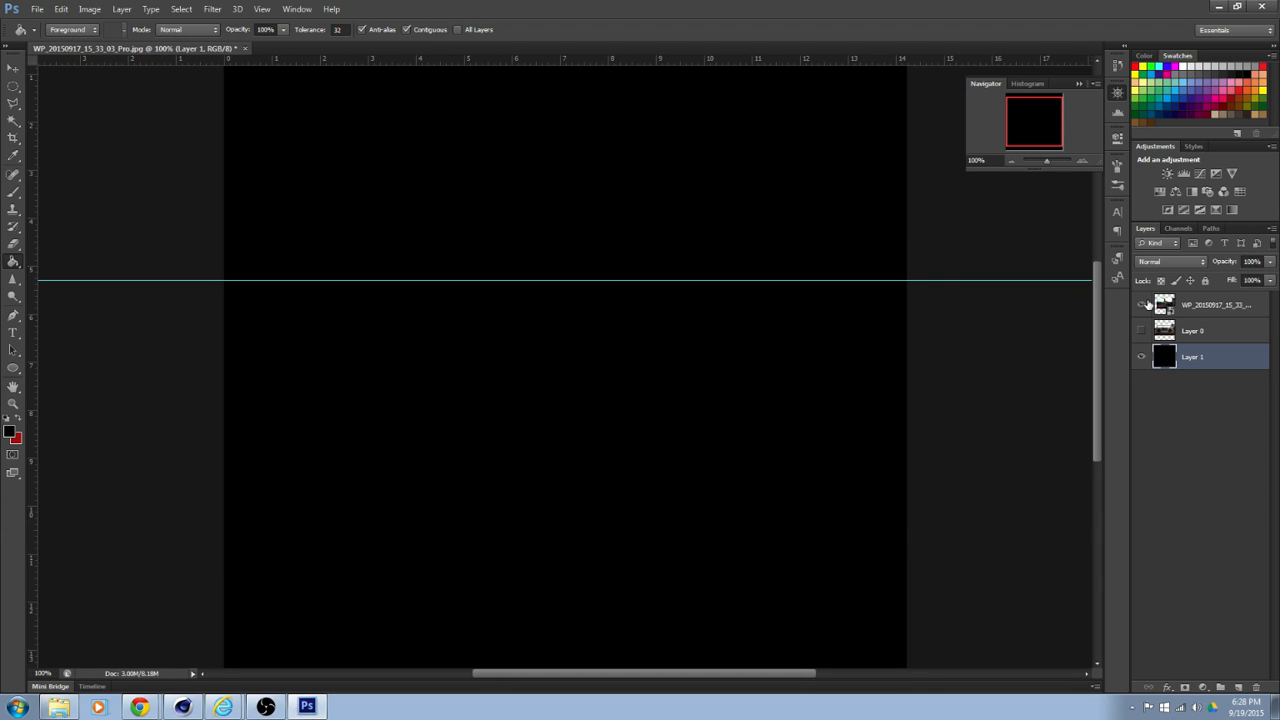
left_click(1142, 305)
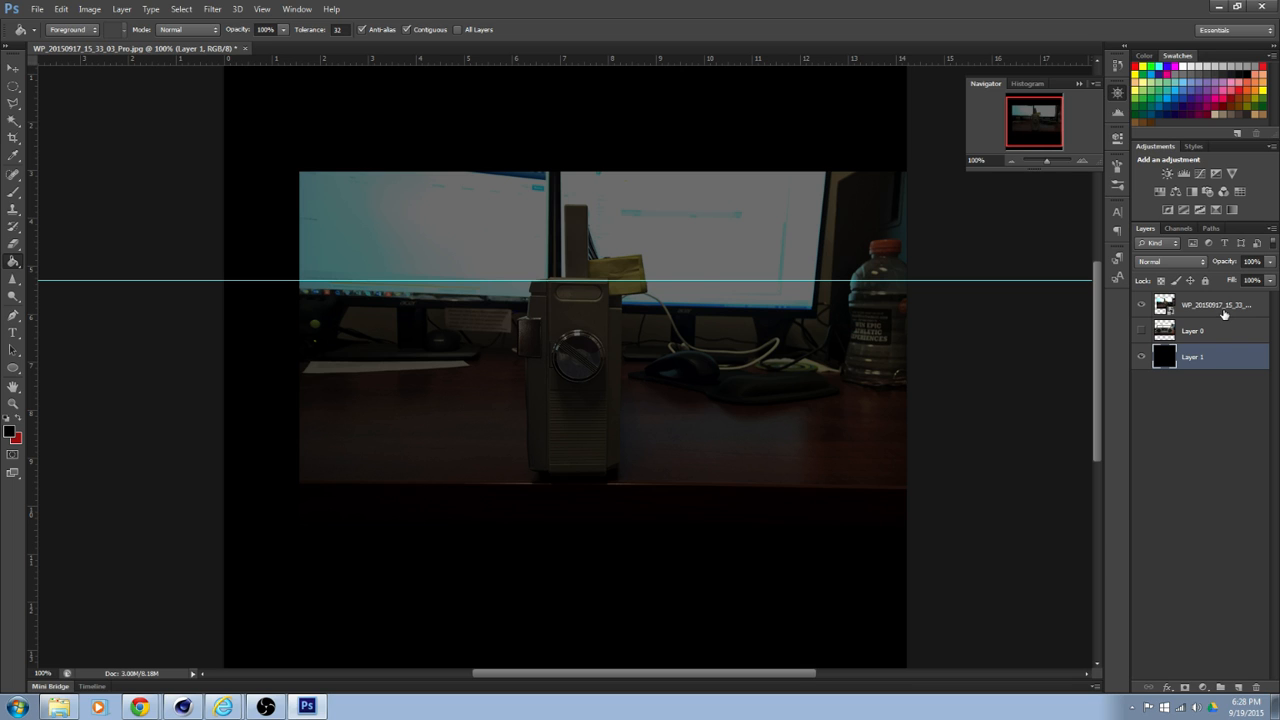
left_click(1222, 308)
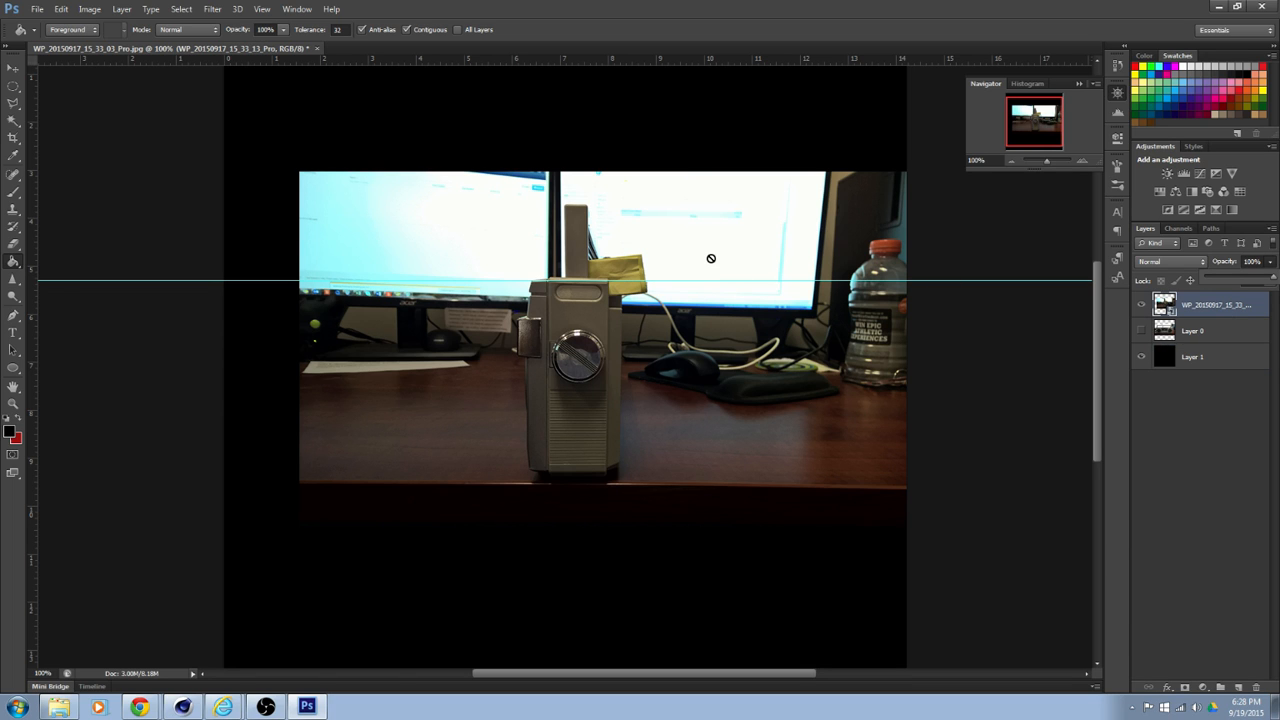
- Save the side view in Downloads as a maximum-quality JPEG named Side Boom Box
left_click(36, 9)
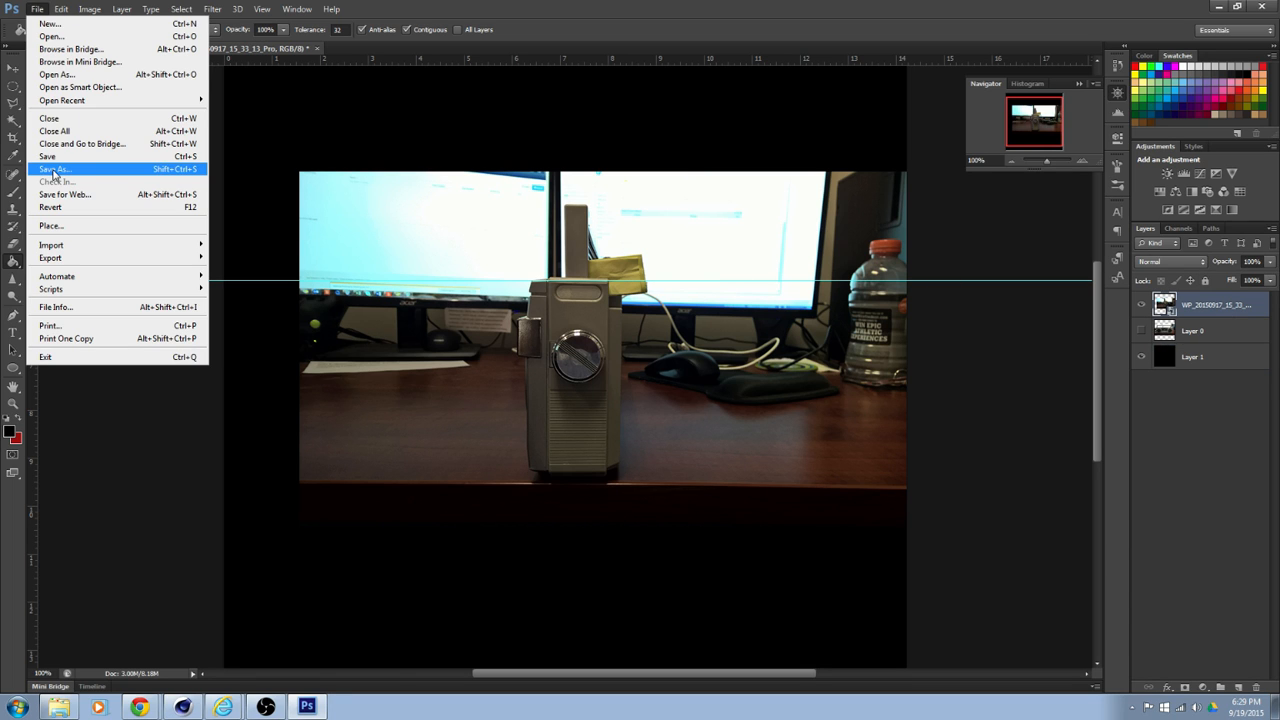
left_click(55, 170)
left_click(604, 382)
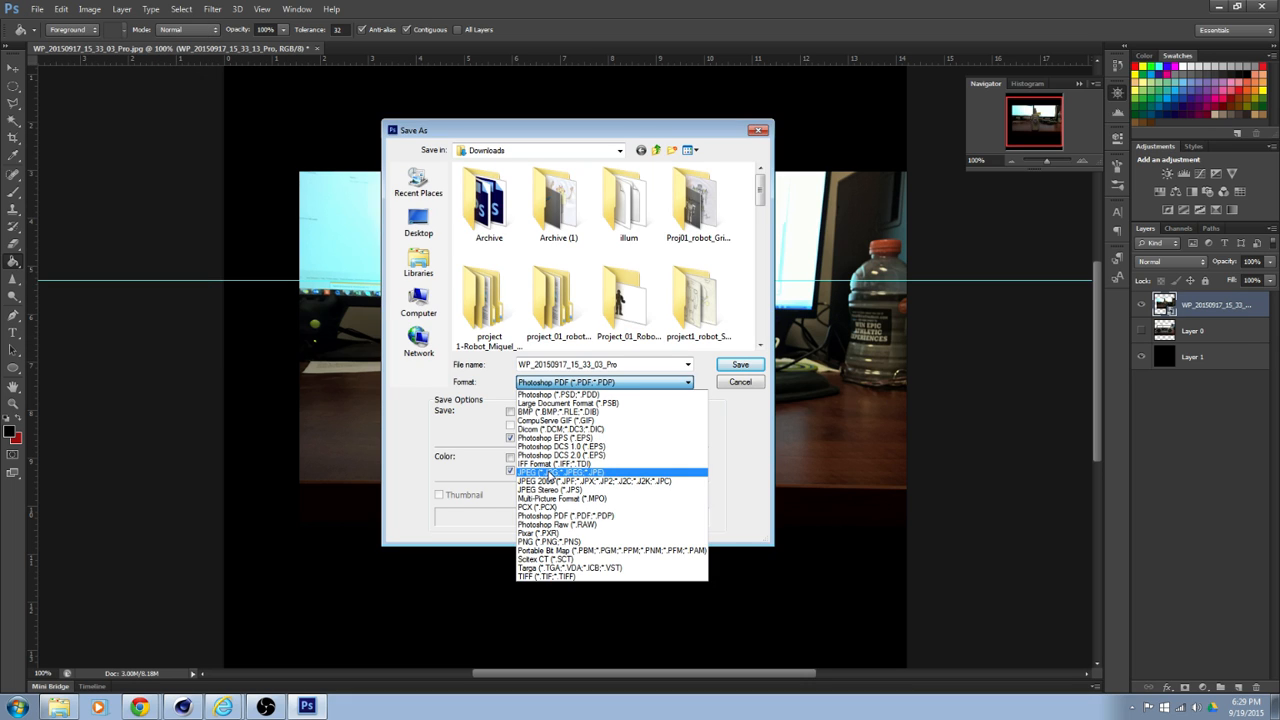
left_click(549, 473)
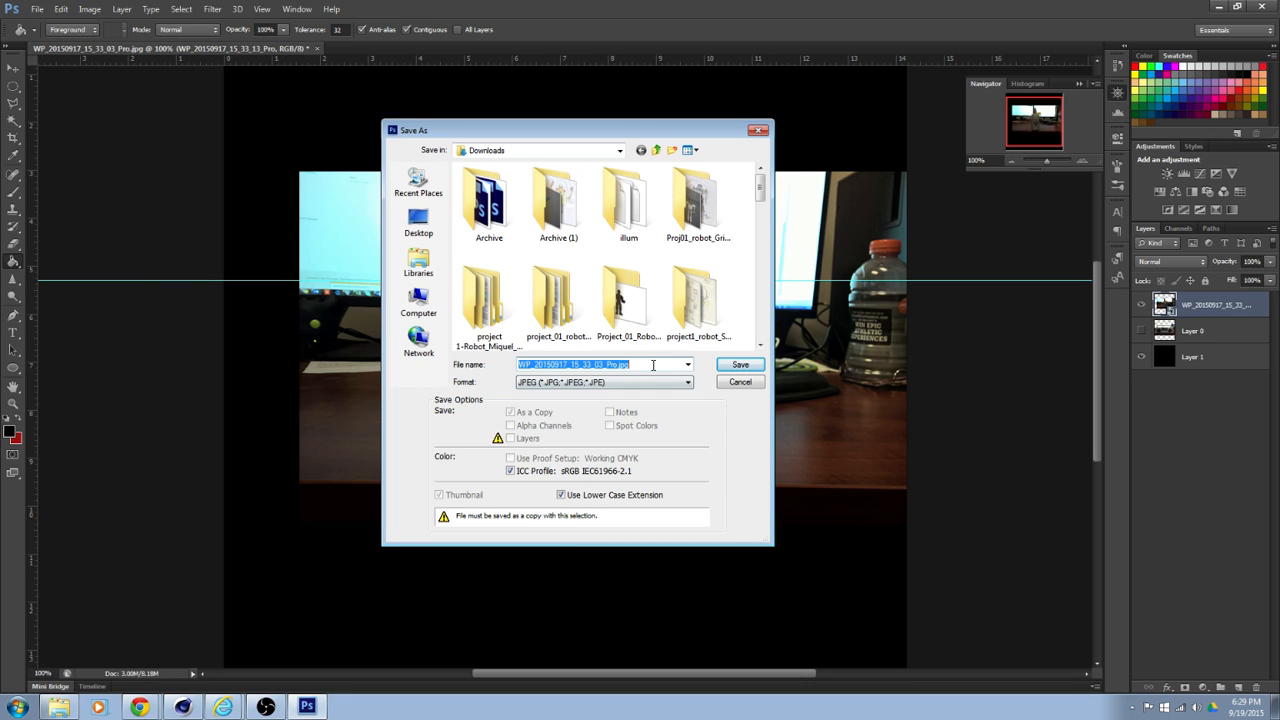
type("Boo")
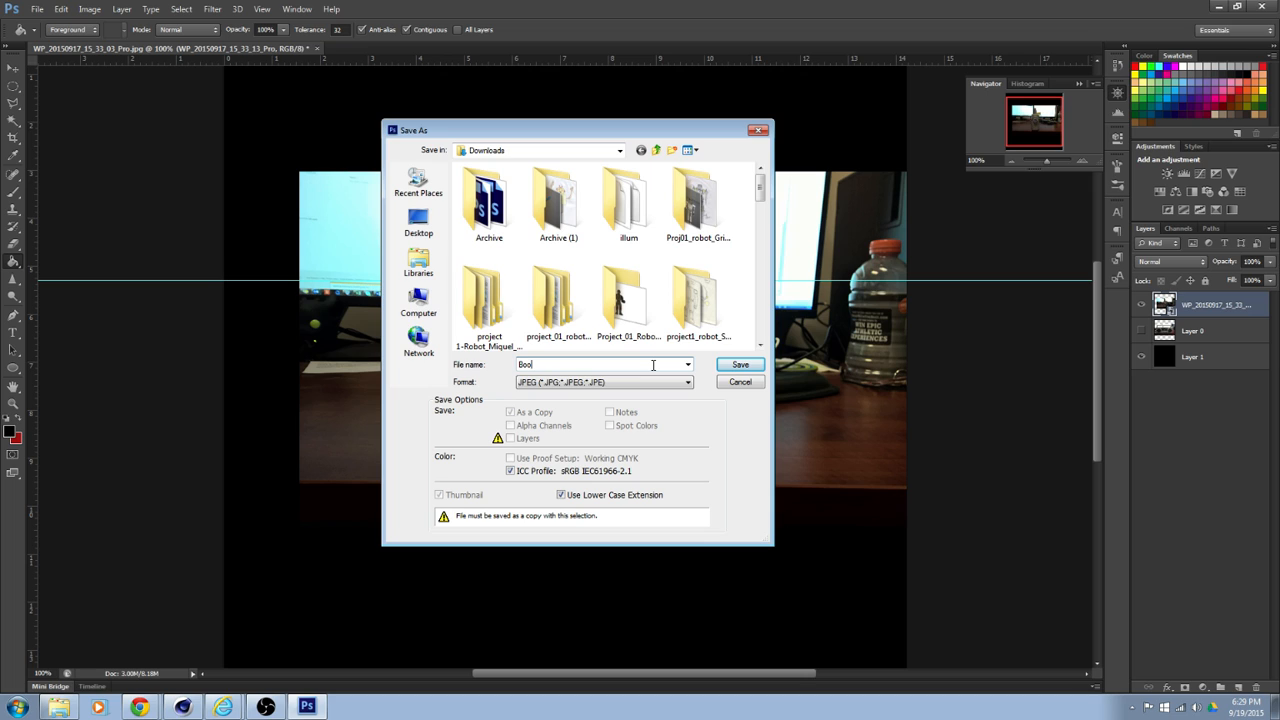
key("BackSpace")
key("BackSpace")
key("BackSpace")
type("Side")
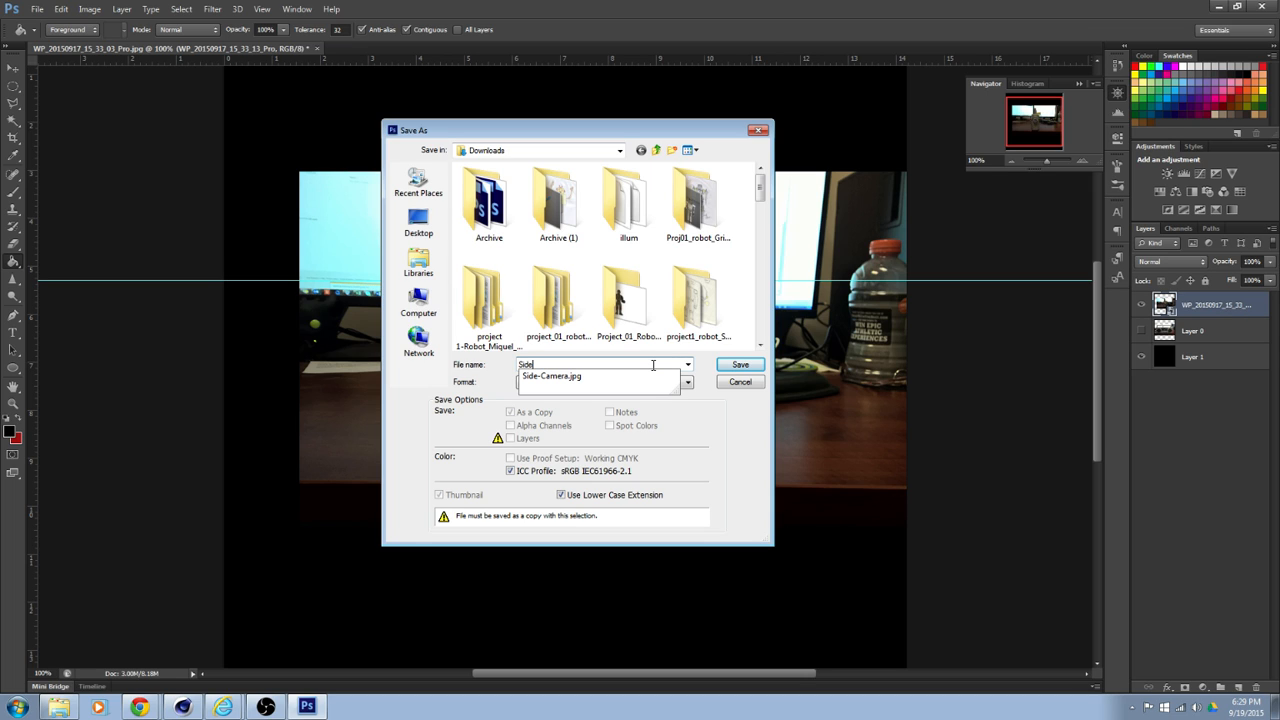
type(" Boom Box")
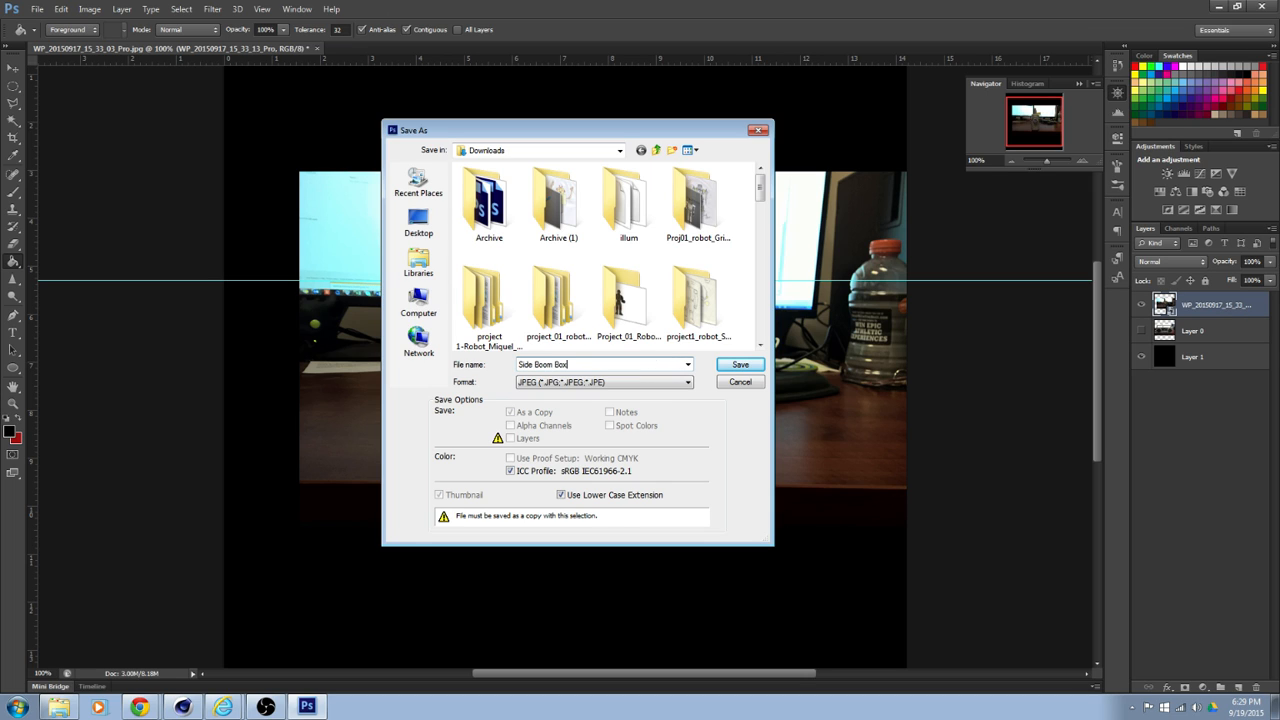
left_click(752, 365)
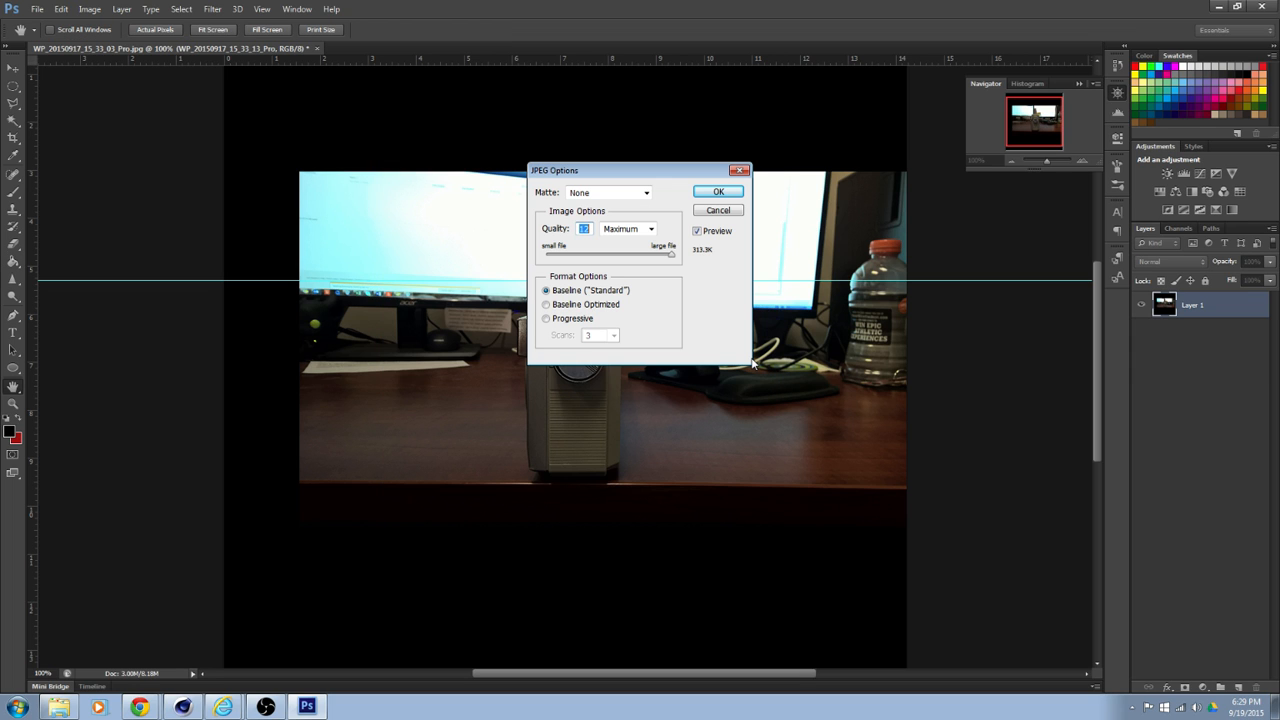
key("Return")
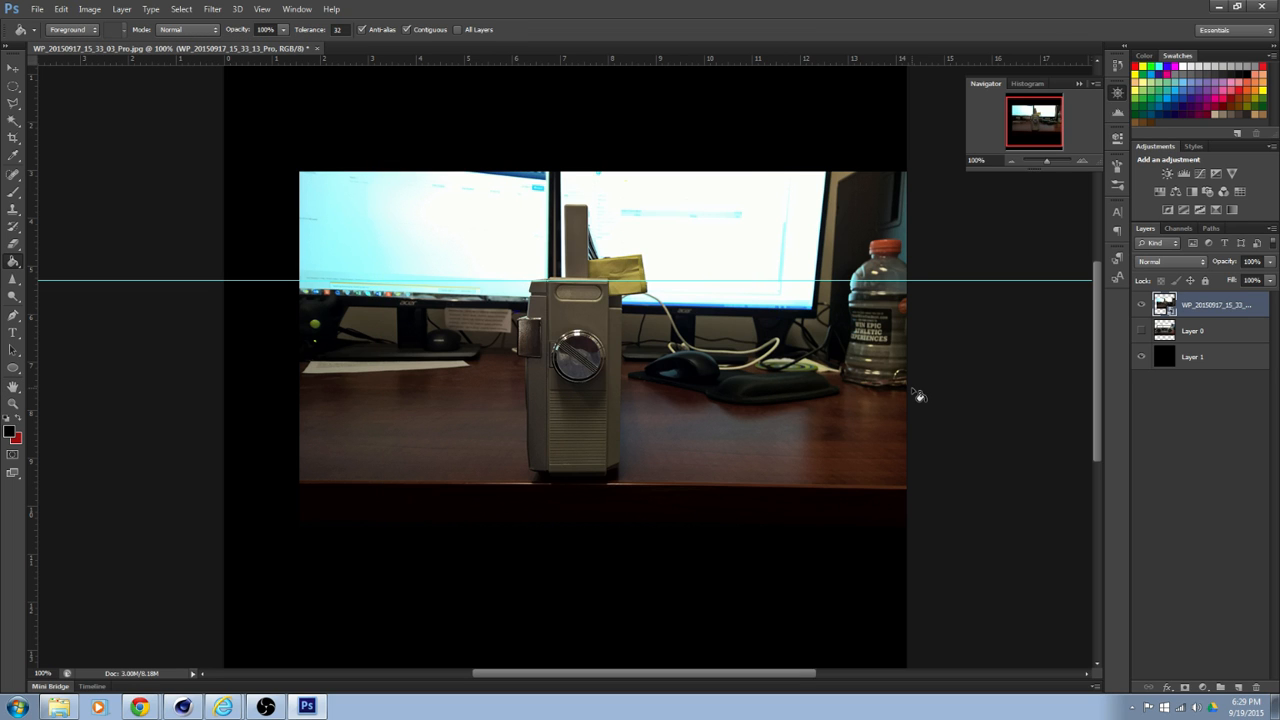
- Show Layer 0 and toggle the side-view layer to compare the two photos' alignment, ending with only the side view over black
left_click(1141, 330)
left_click(1142, 314)
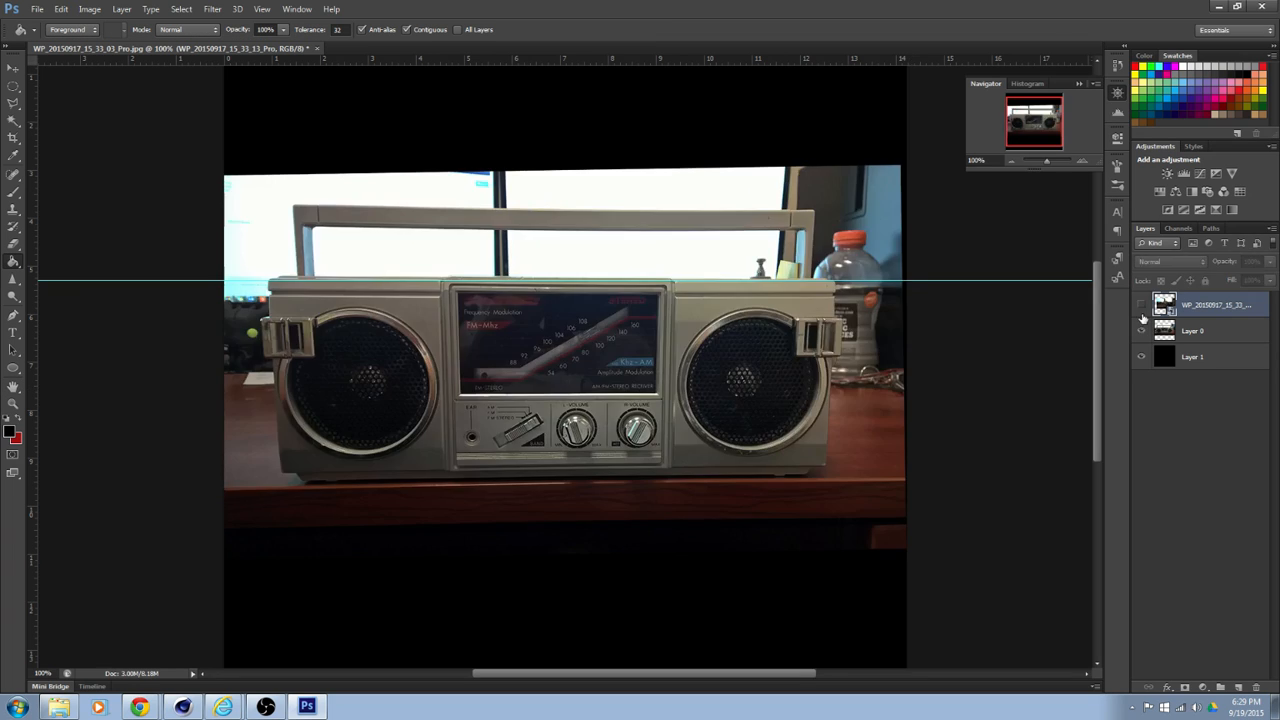
left_click(1142, 314)
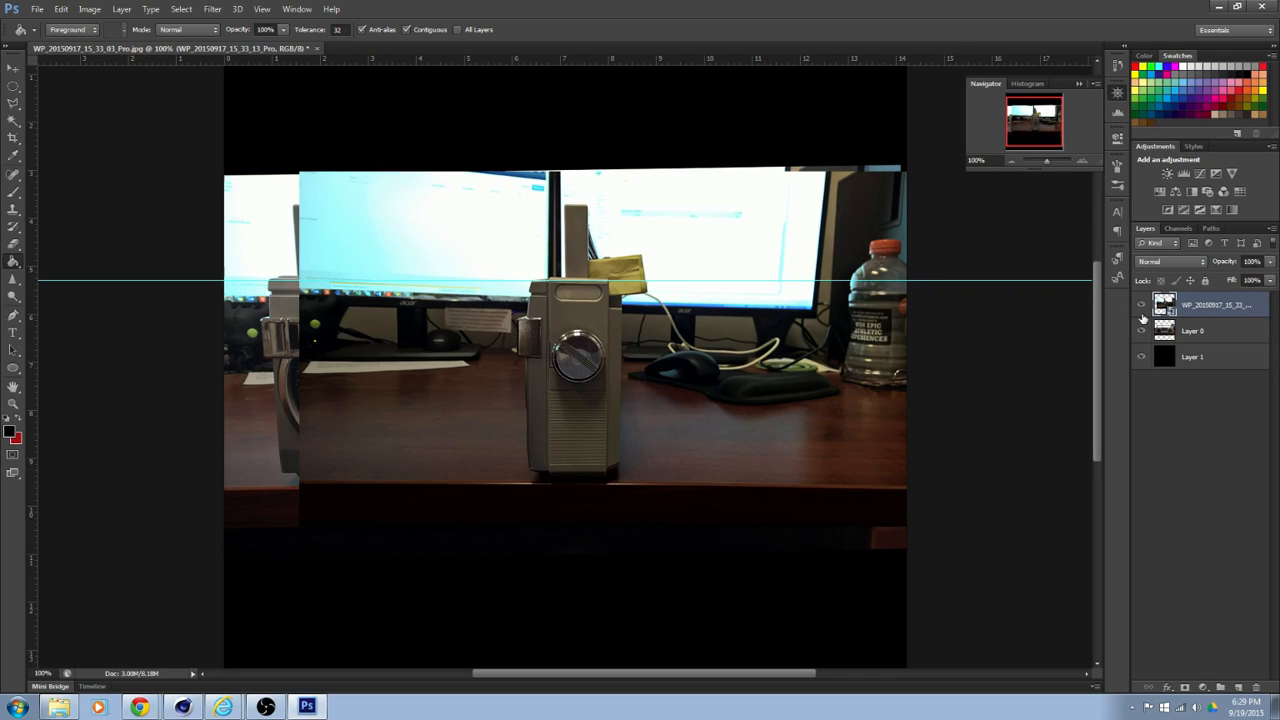
left_click(1141, 330)
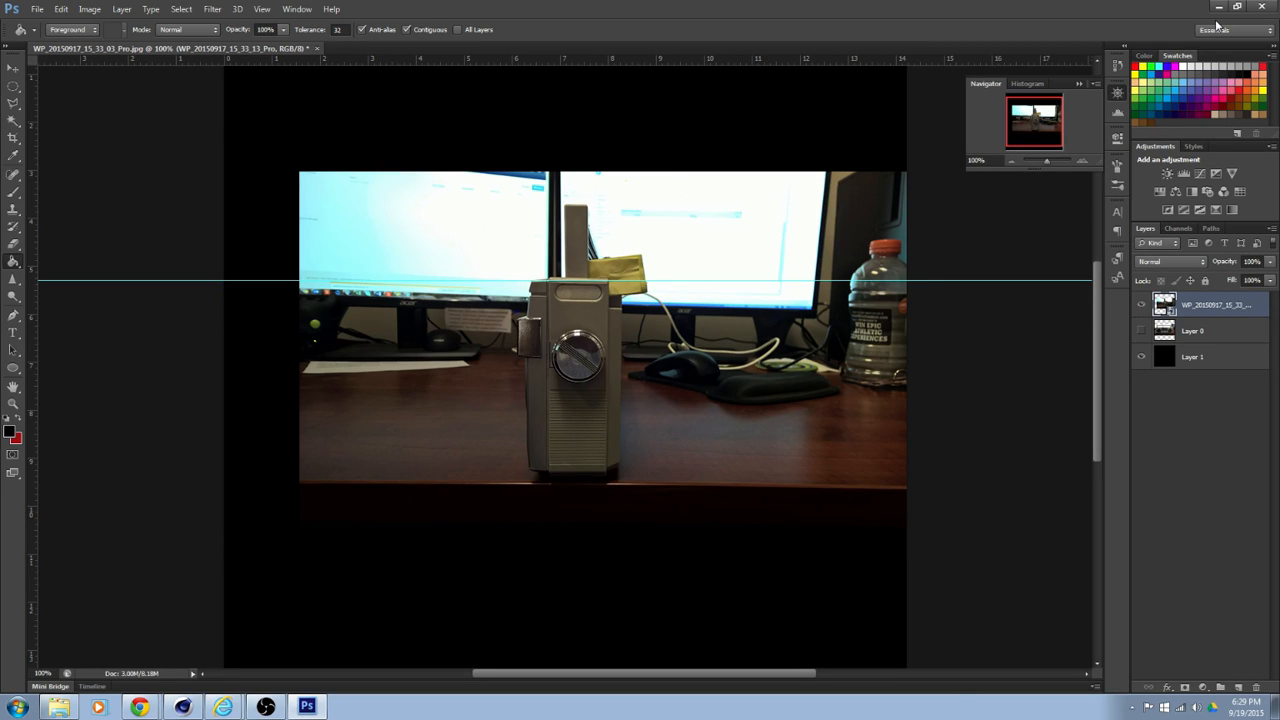
- Minimize Photoshop and the browser, switch to Cinema 4D and create a new empty project
left_click(1219, 8)
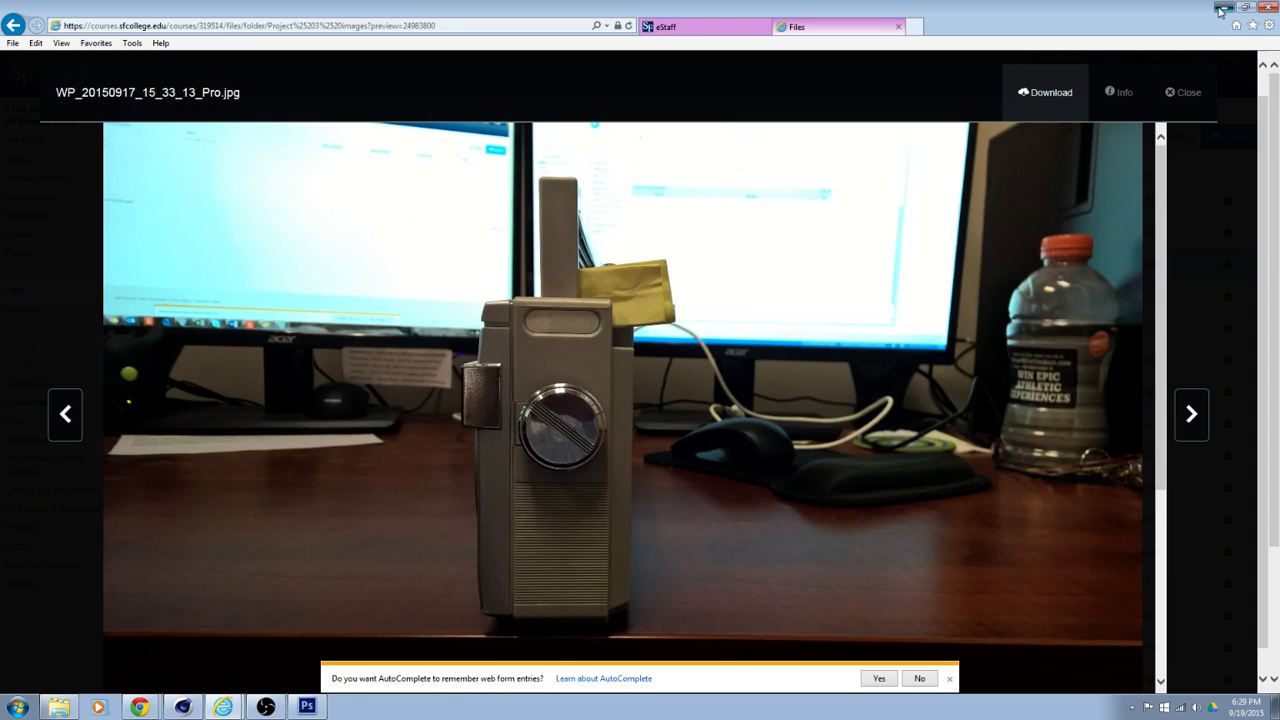
left_click(1221, 8)
left_click(198, 711)
left_click(11, 22)
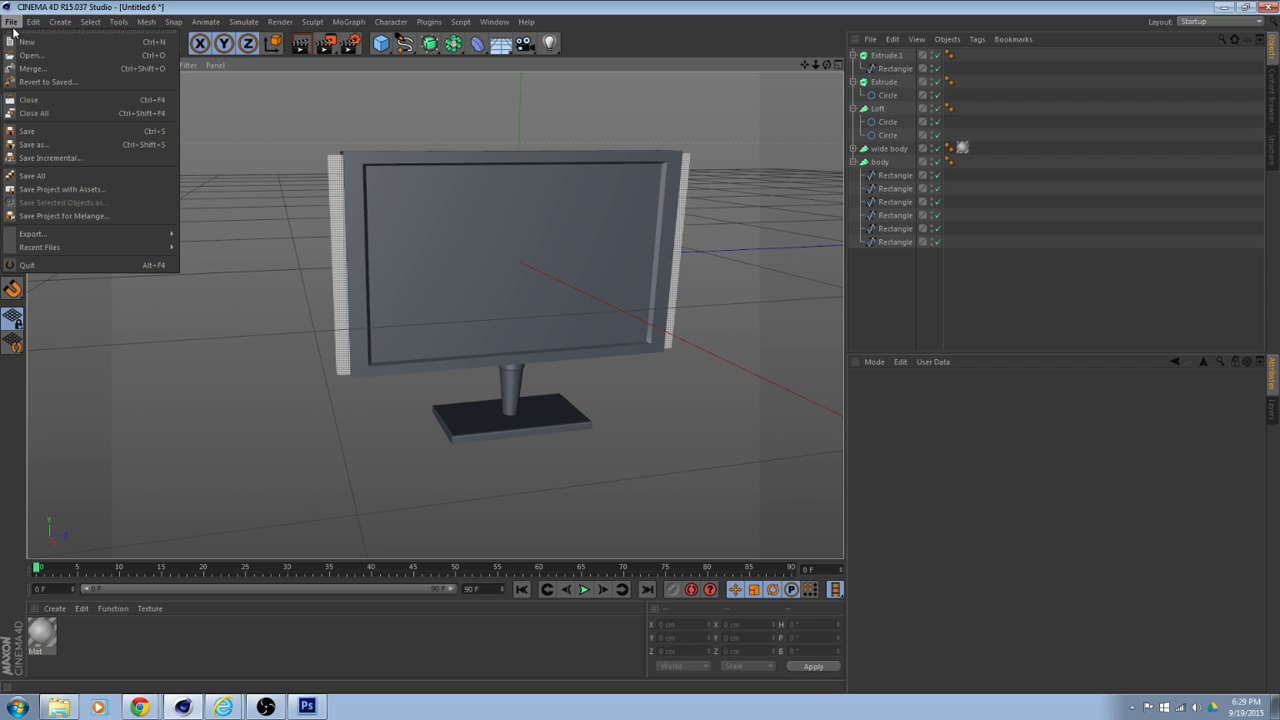
left_click(24, 45)
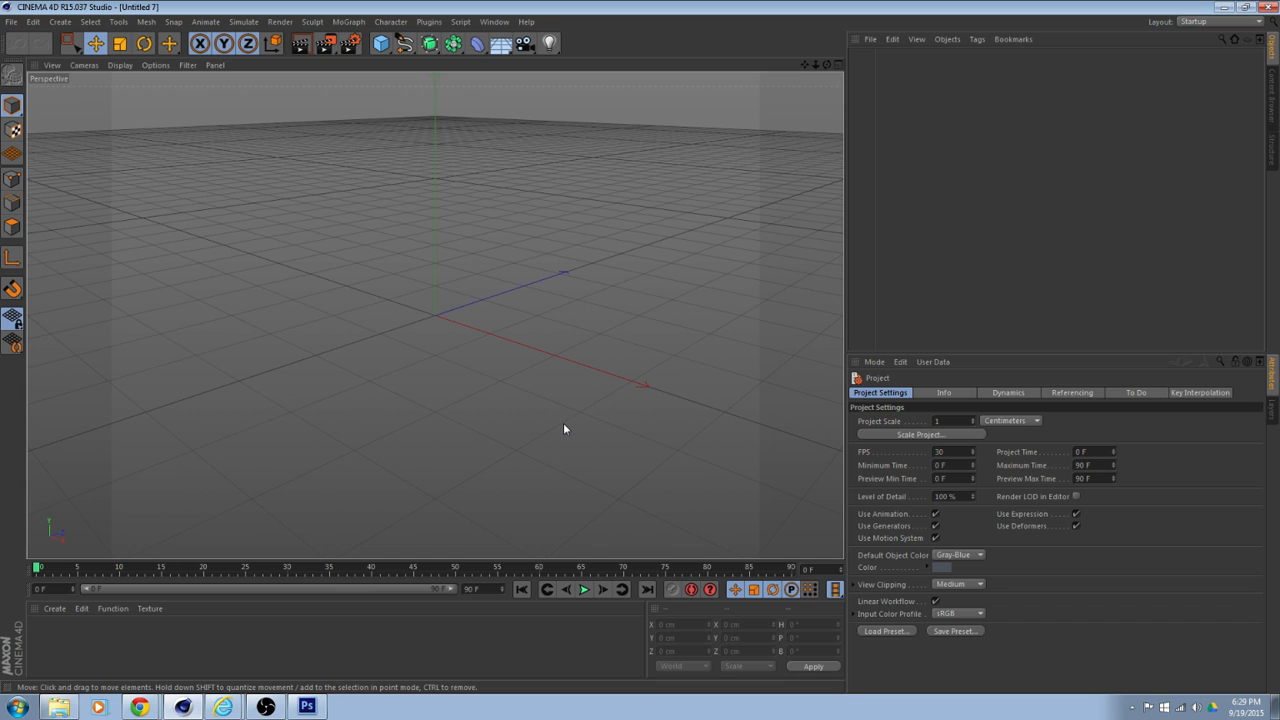
- Create two new materials and name the most recently created one Front
double_click(80, 644)
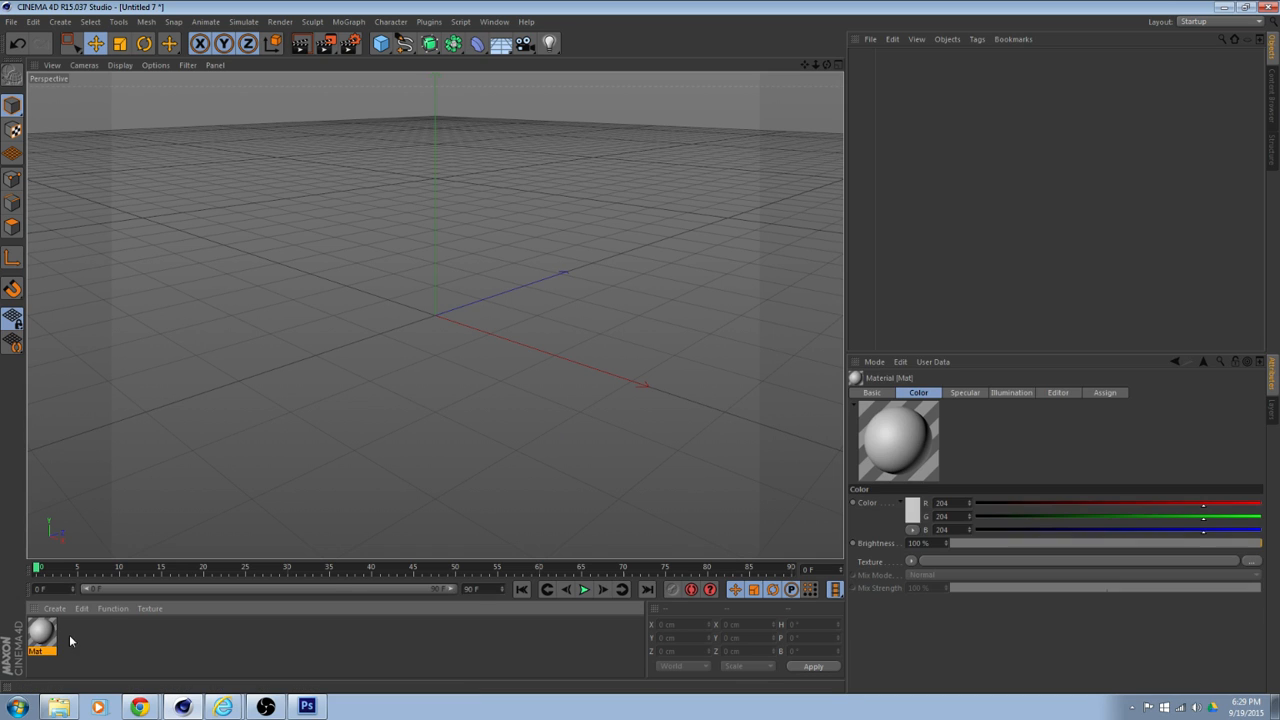
double_click(81, 644)
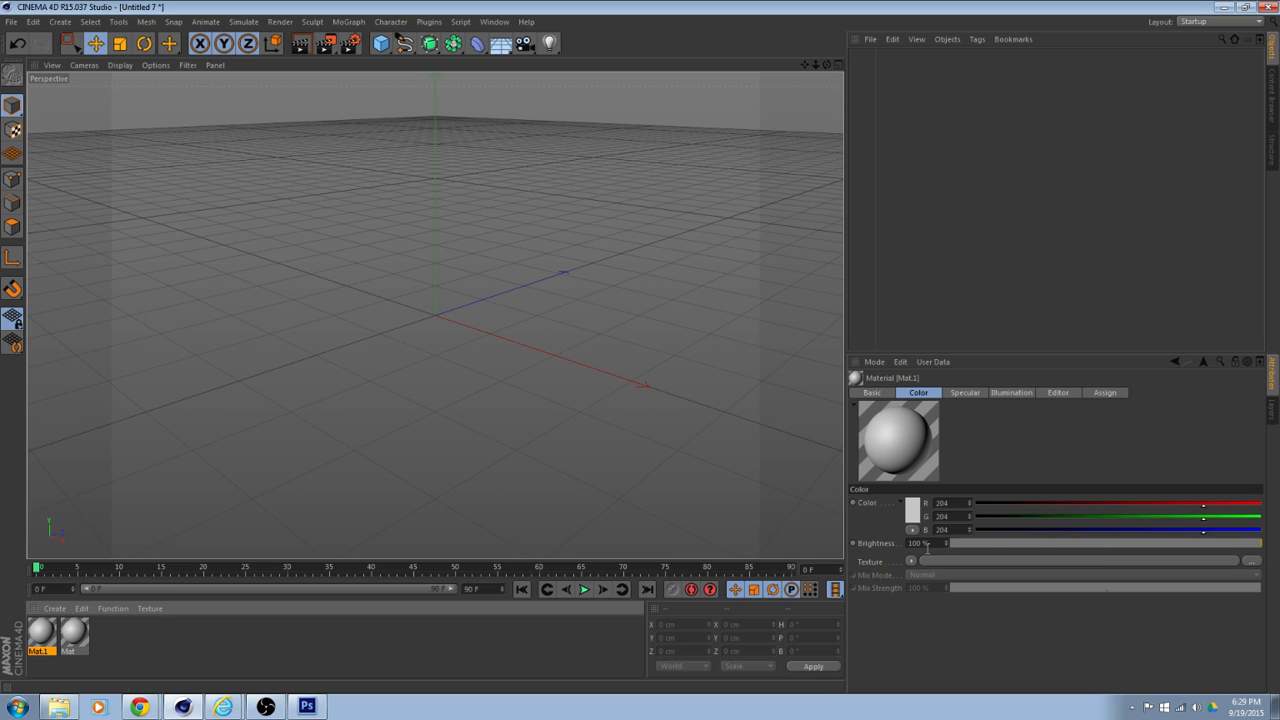
right_click(40, 645)
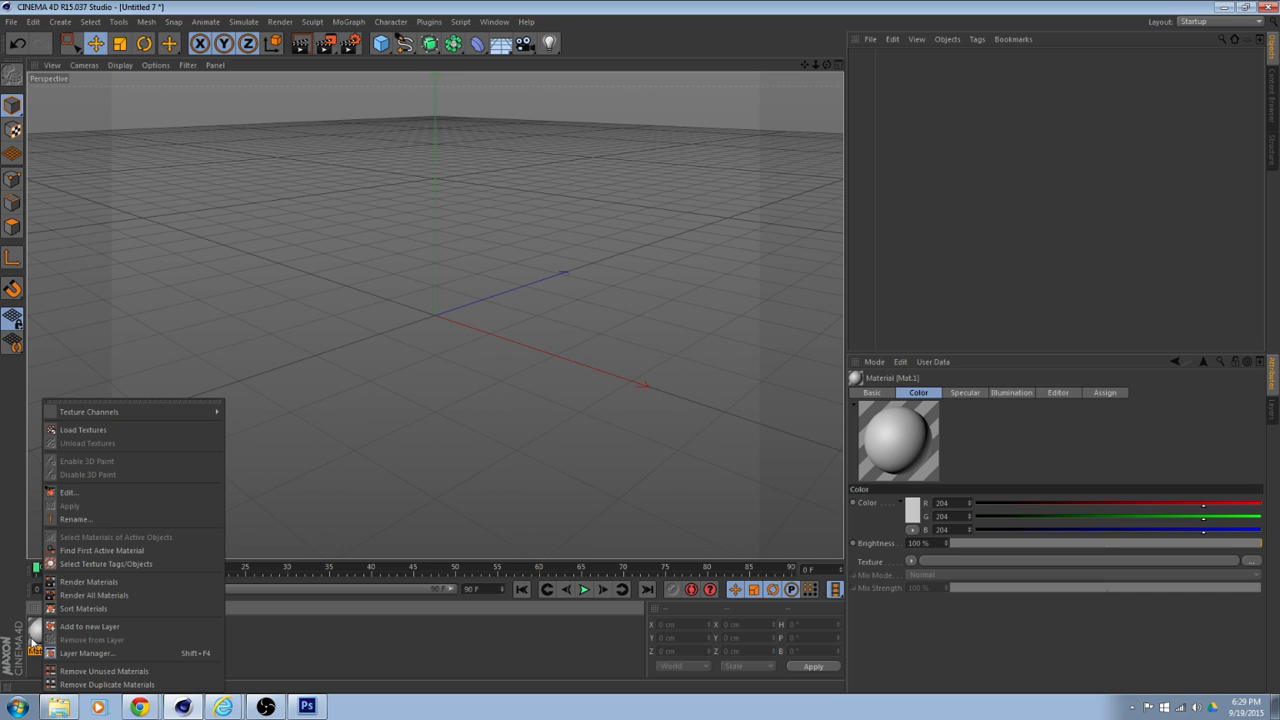
left_click(67, 492)
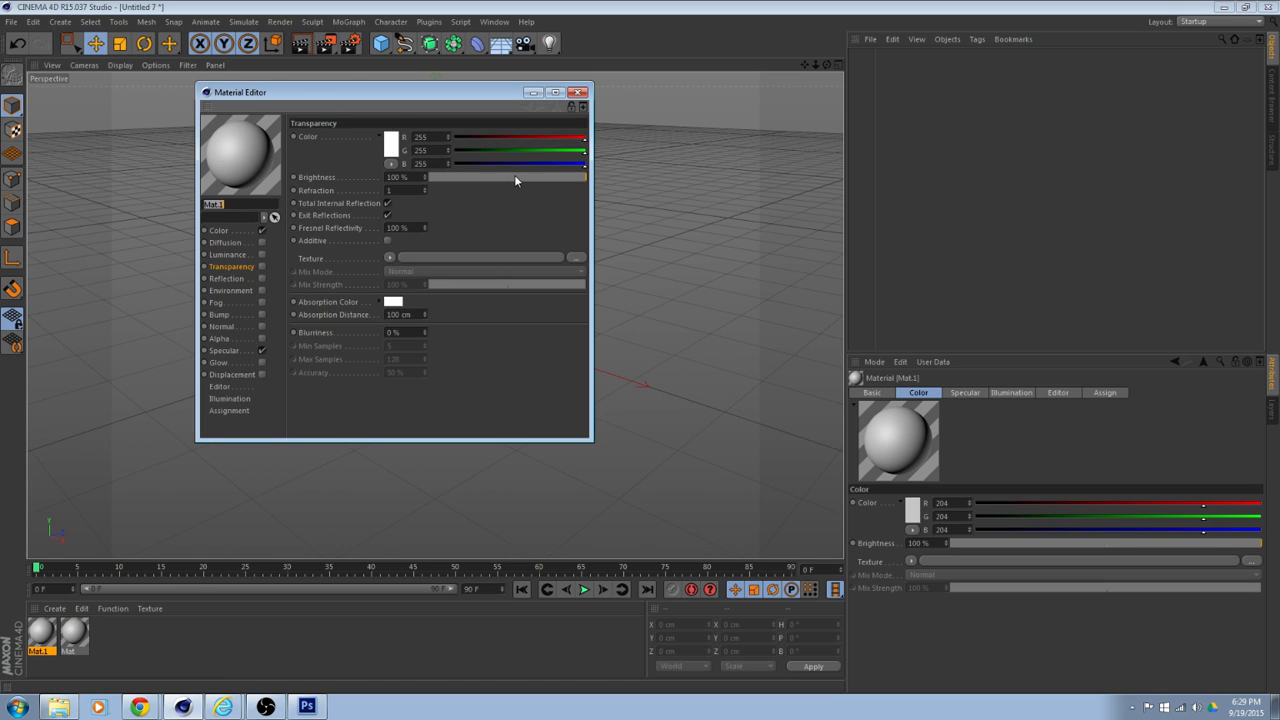
type("Front")
key("Return")
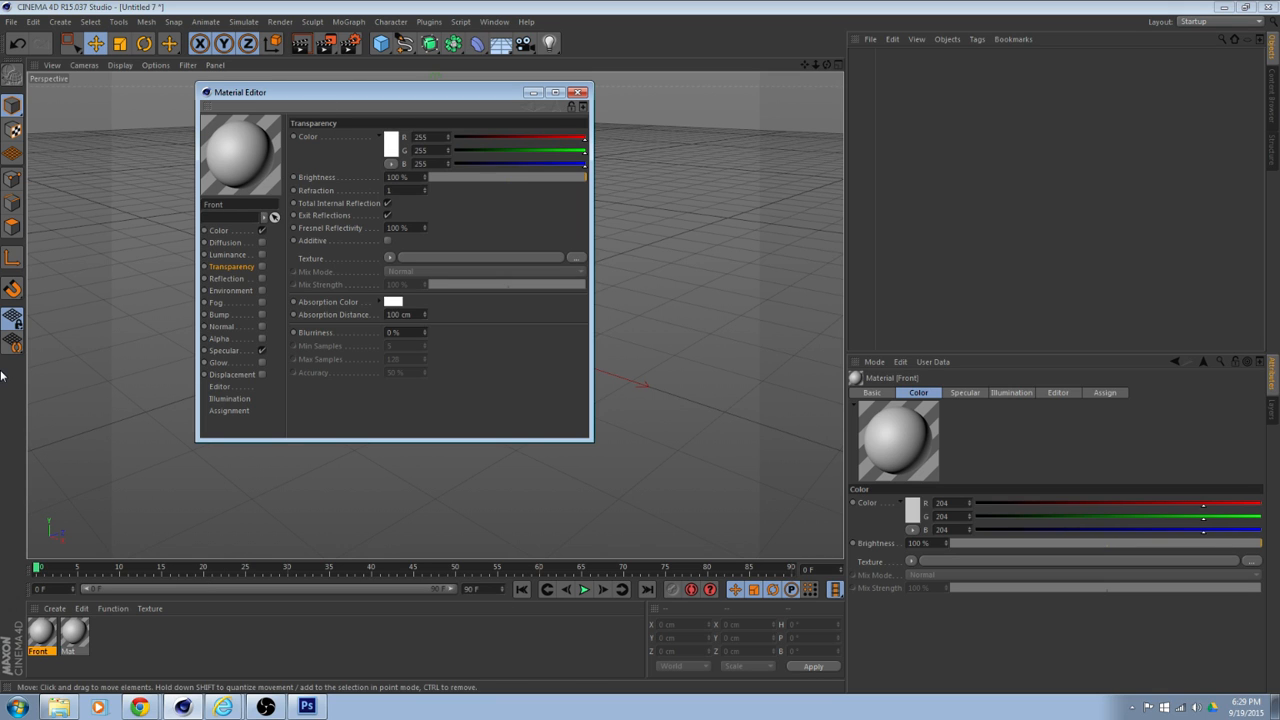
- Rename the other material as Side
left_click(74, 632)
double_click(241, 205)
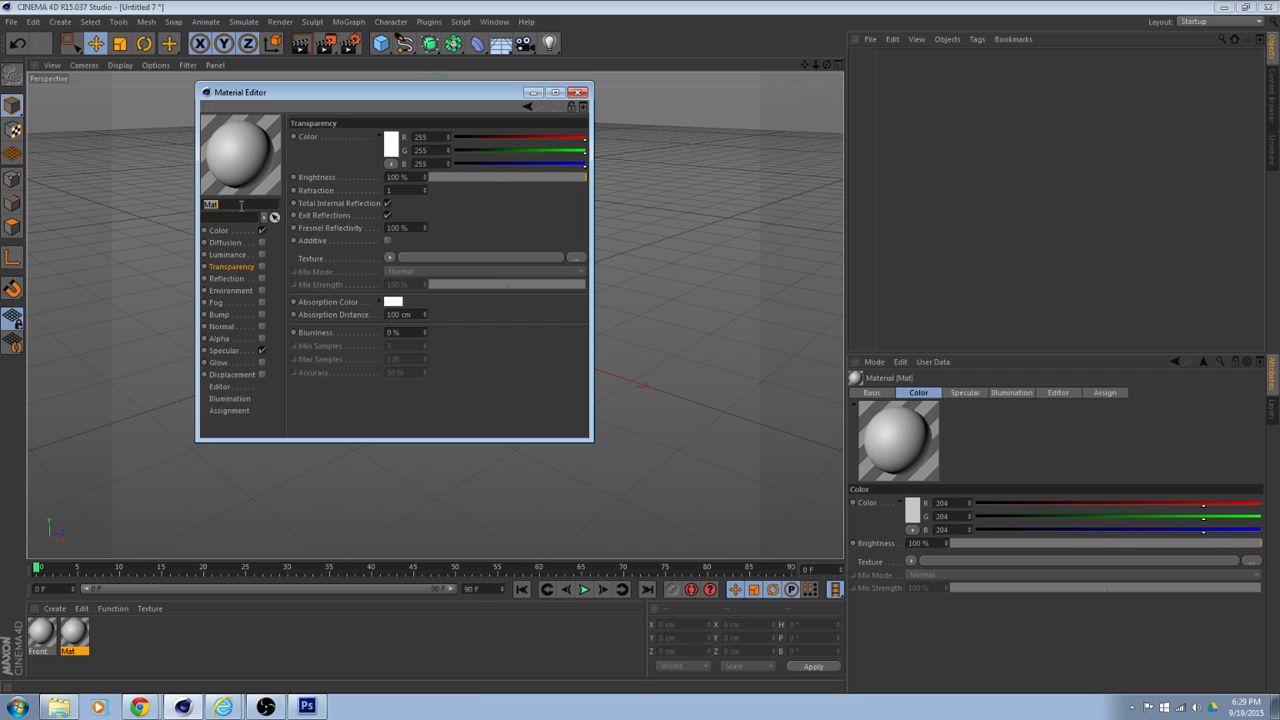
type("Side")
key("Return")
- Load the Side Boom Box image from Downloads as the Side material's color texture, copying it to the project location
left_click(222, 231)
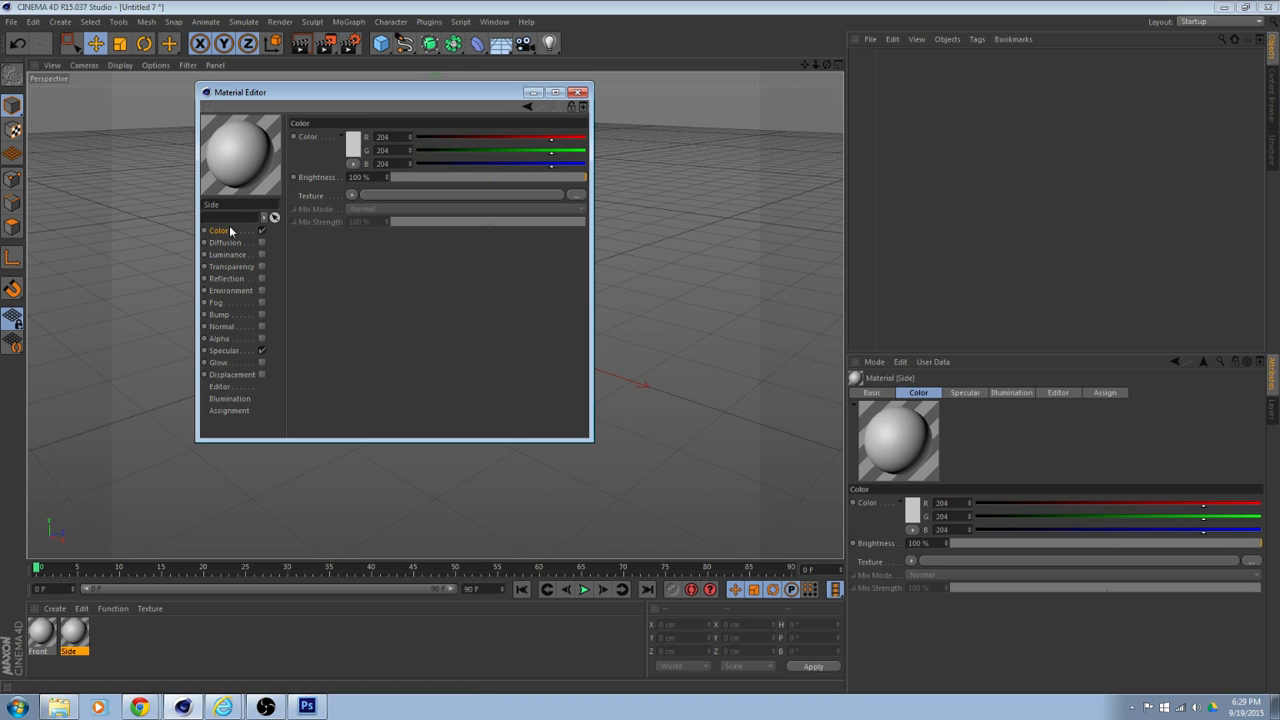
left_click(576, 194)
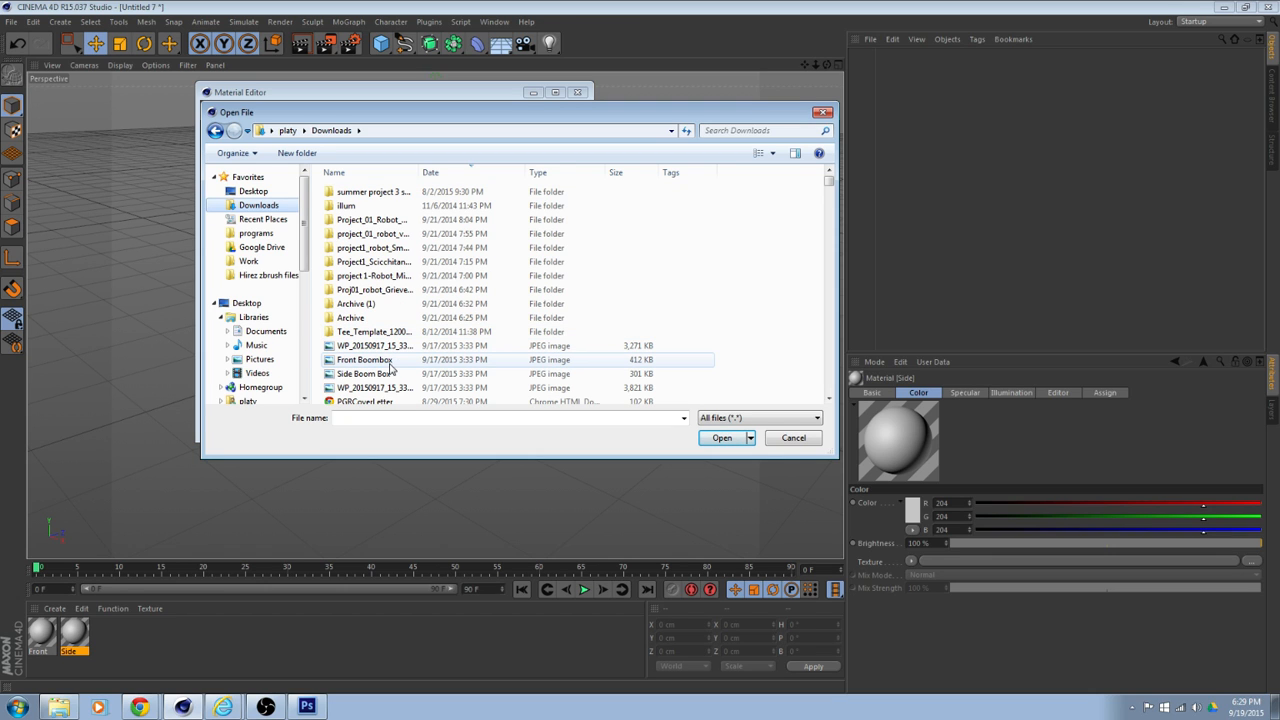
left_click(388, 373)
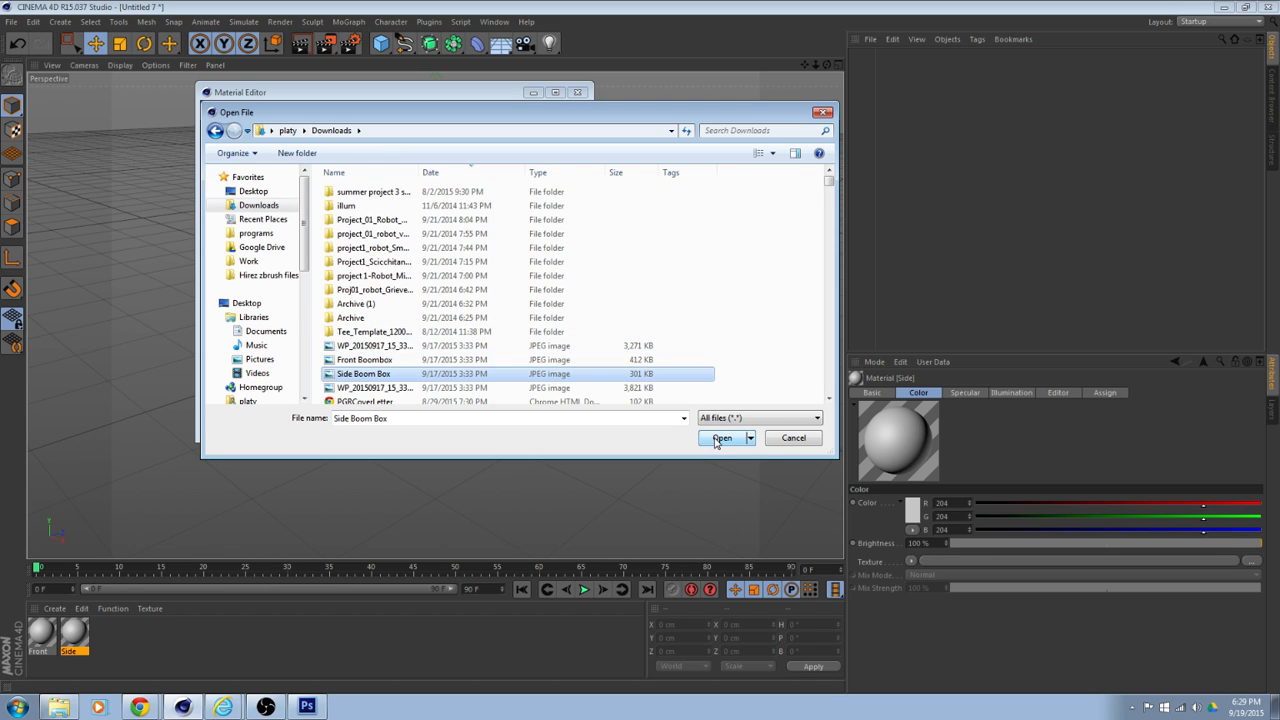
left_click(720, 439)
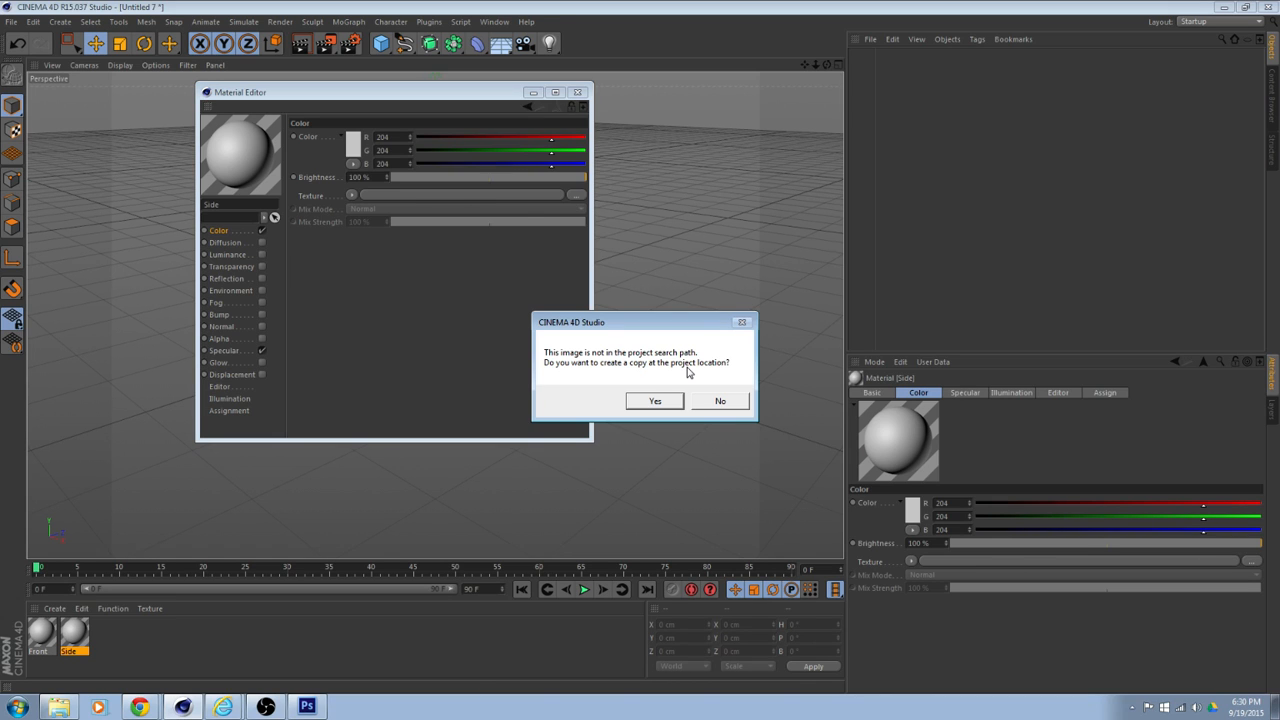
left_click(652, 402)
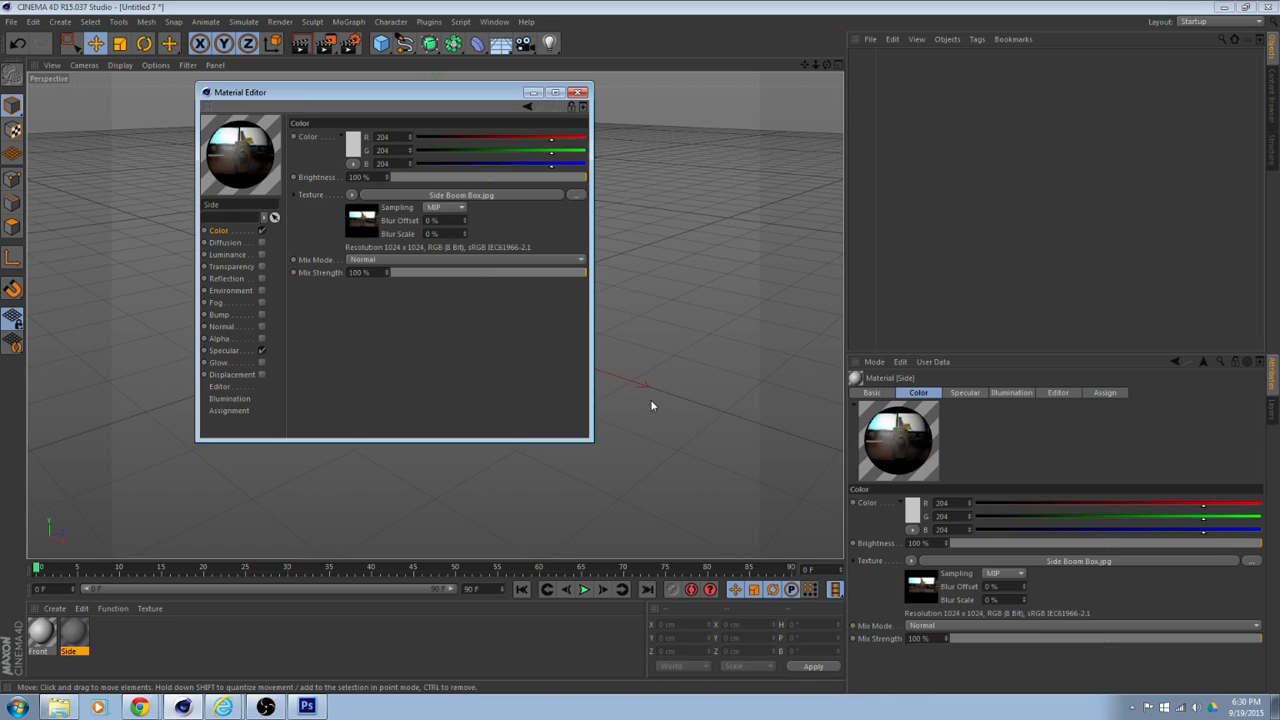
- Load Front Boombox as the Front material's color texture with a copy at the project location, and minimize the Material Editor
left_click(31, 636)
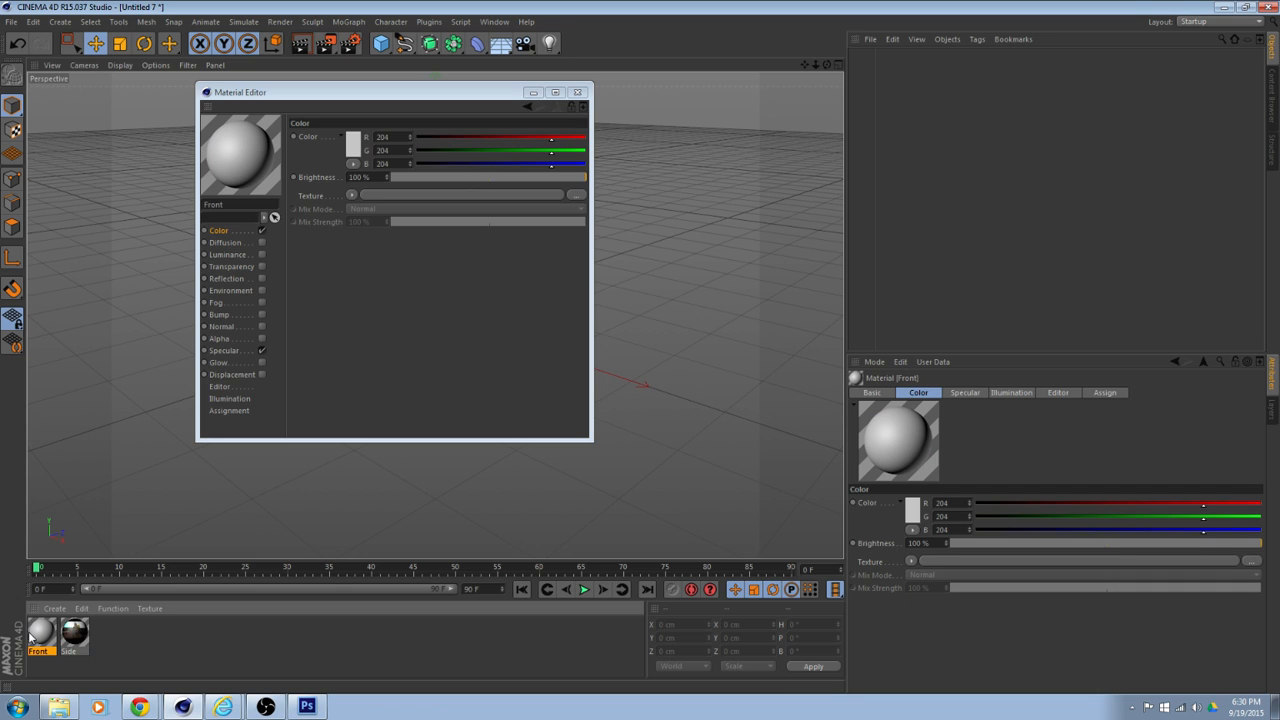
left_click(576, 194)
left_click(365, 360)
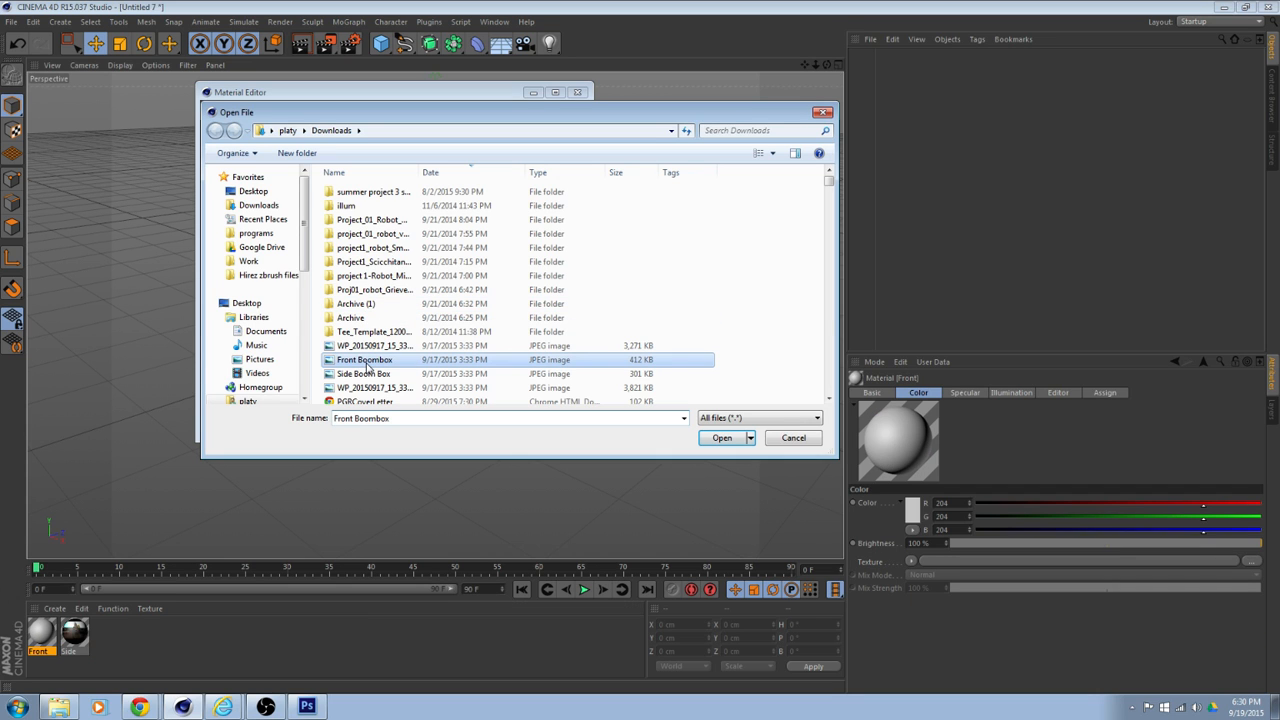
double_click(367, 362)
left_click(652, 402)
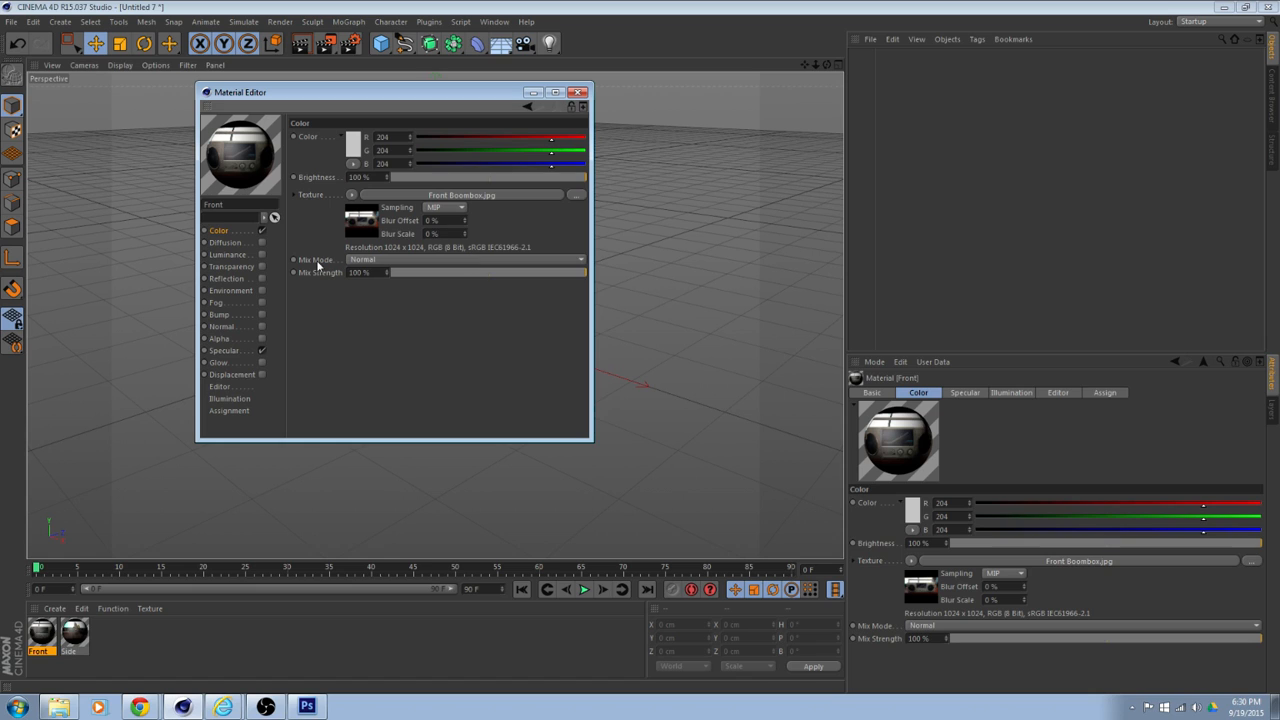
left_click(532, 93)
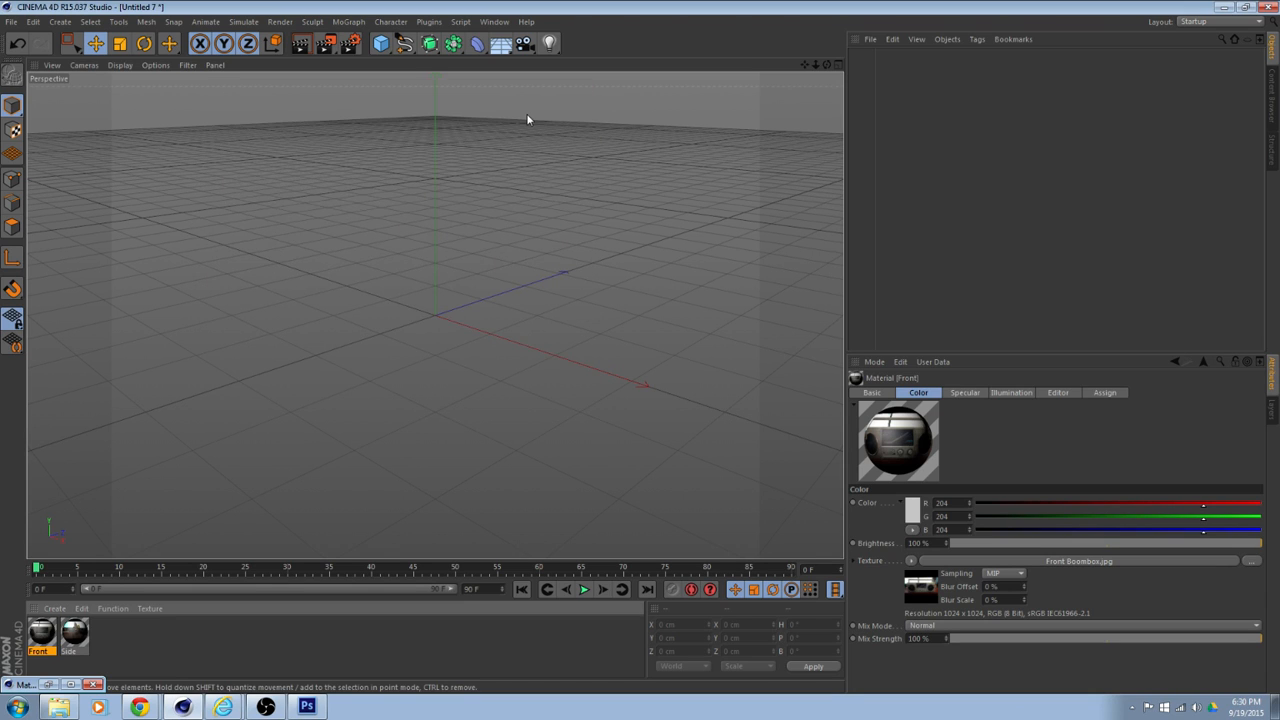
- Add a Plane object, set its orientation to +Z and display it in the four-view layout
left_click(381, 43)
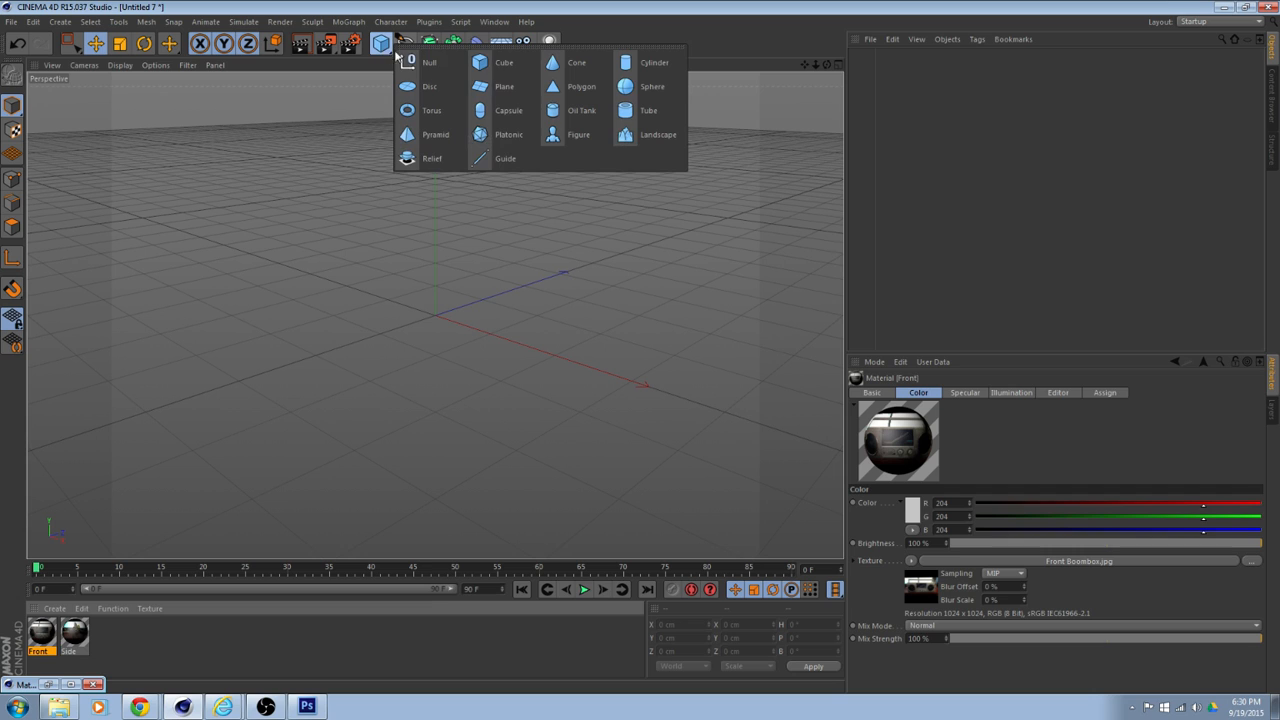
left_click(503, 86)
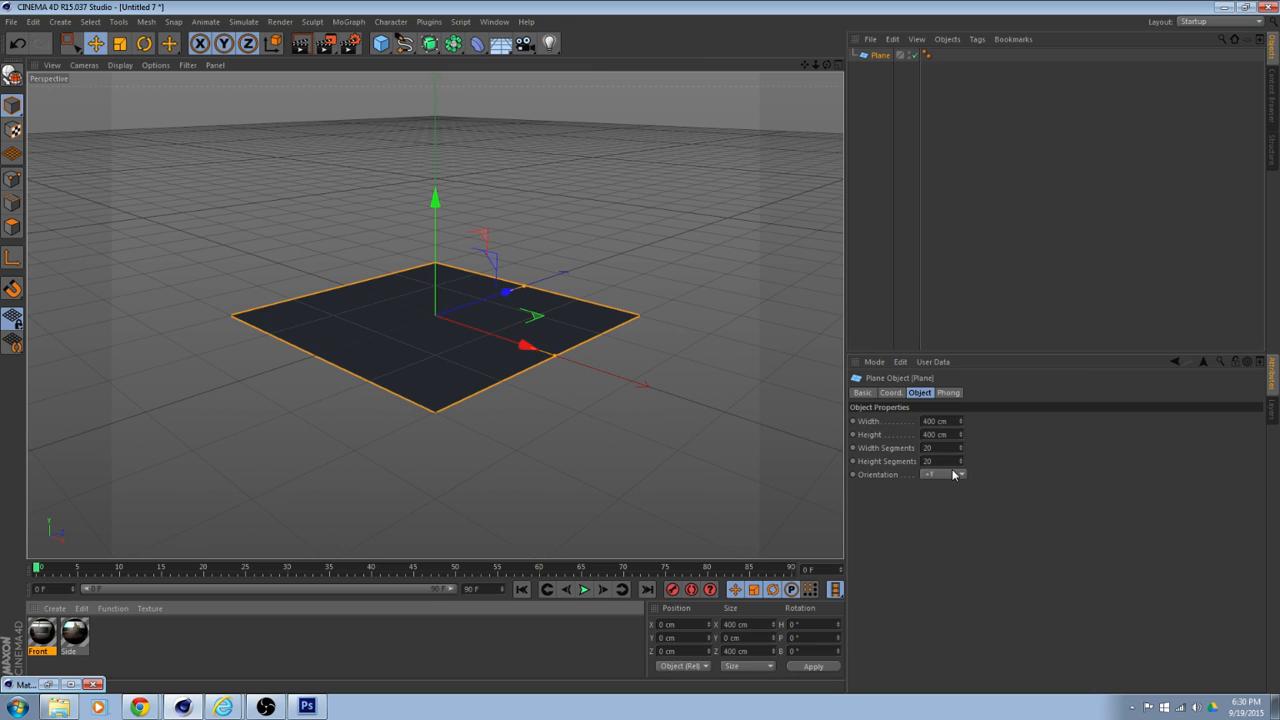
left_click(954, 475)
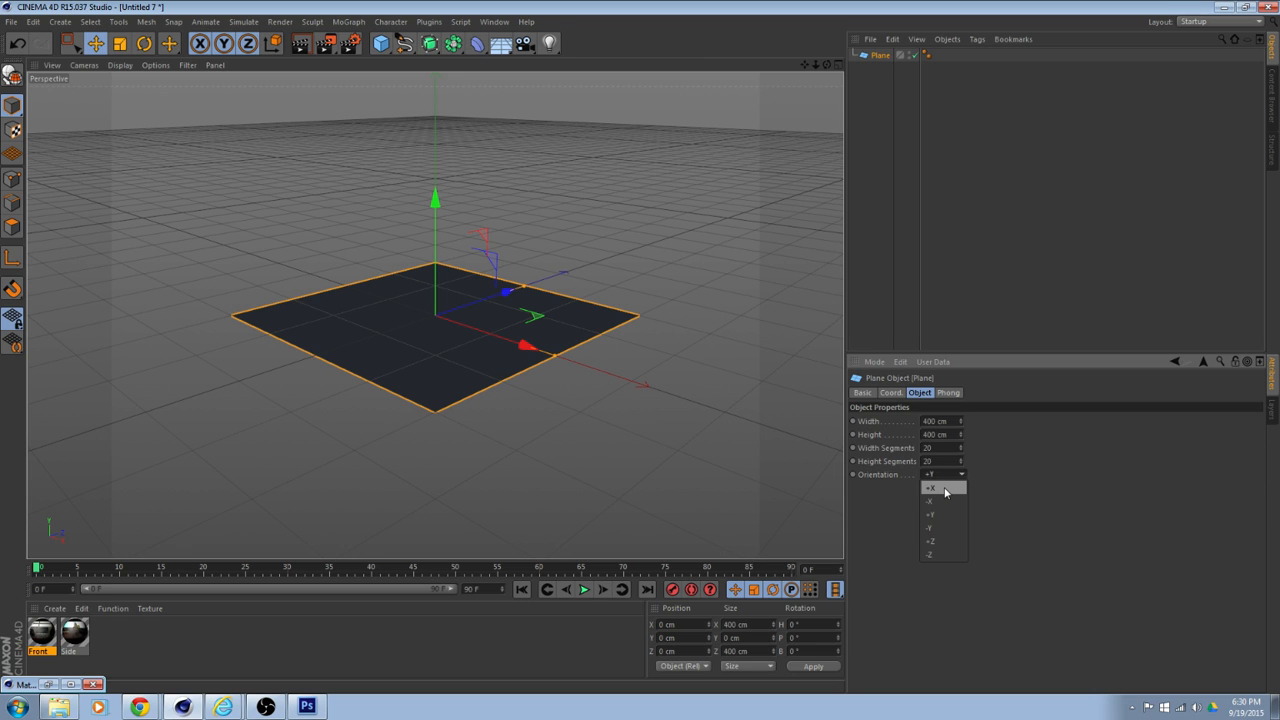
left_click(948, 541)
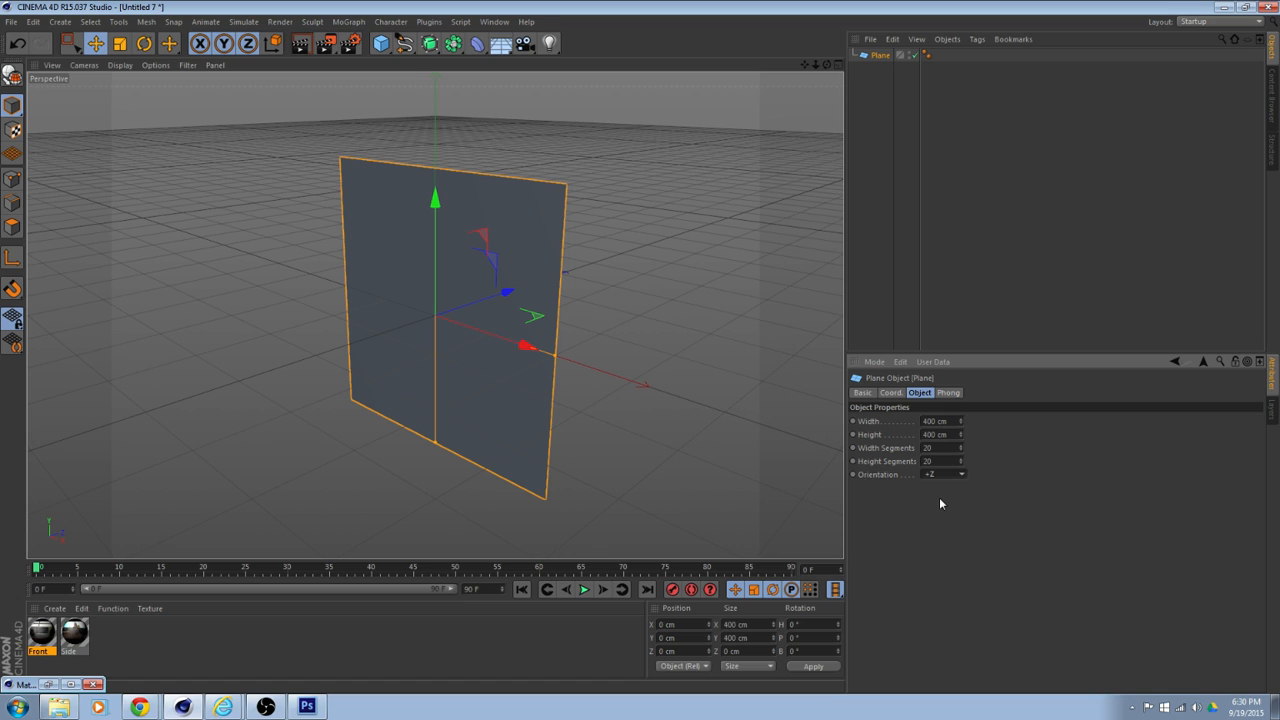
left_click(945, 474)
left_click(499, 487)
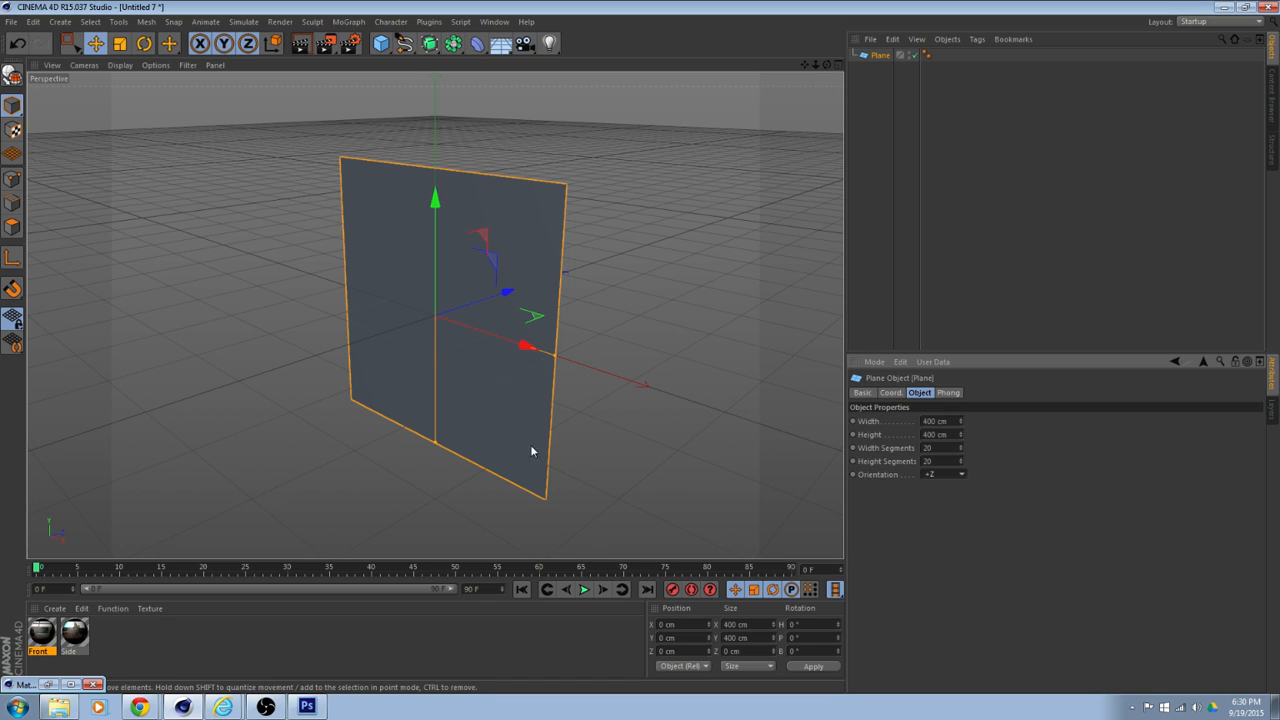
middle_click(580, 458)
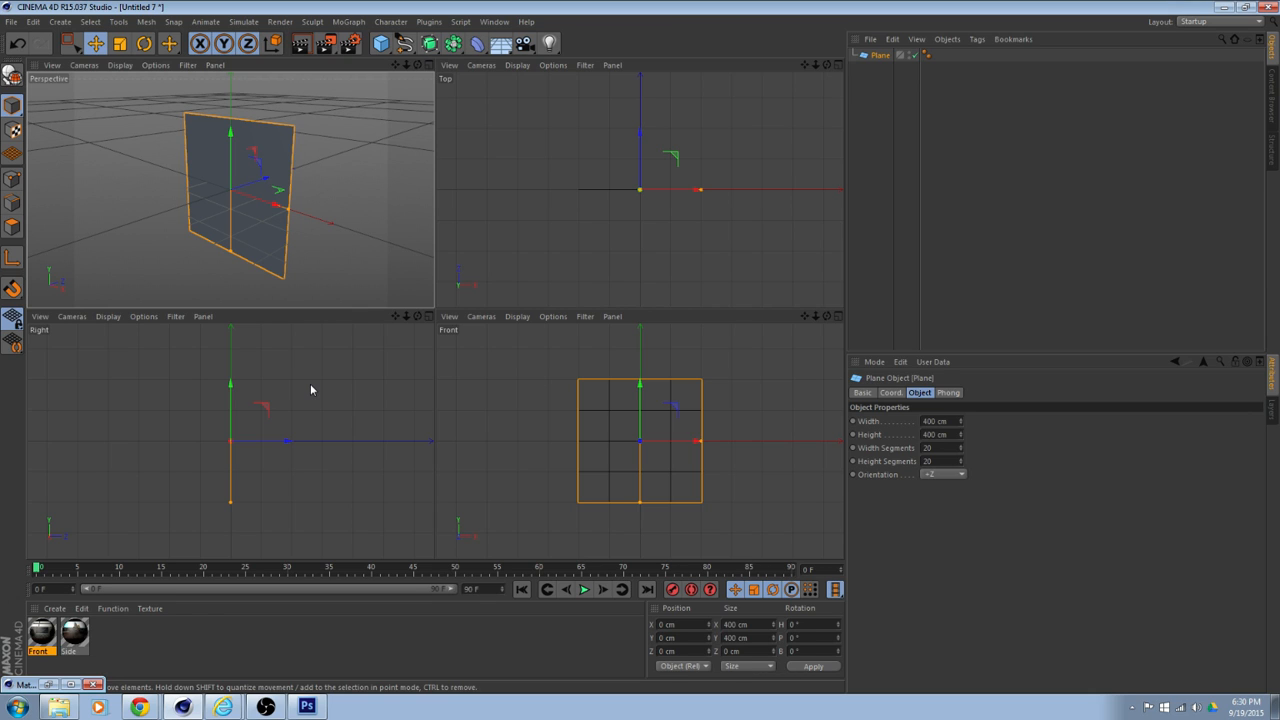
- Apply the Front material to the plane in the enlarged perspective view
middle_click(332, 229)
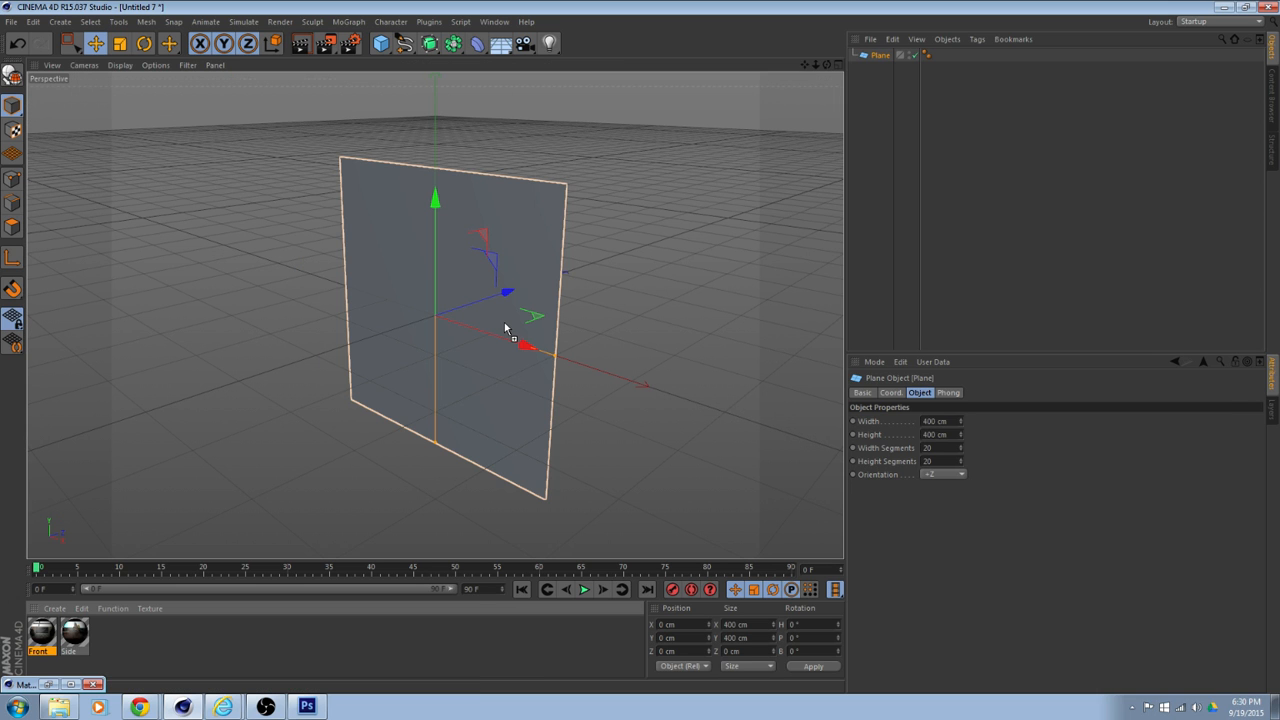
left_click_drag(505, 328, 495, 339)
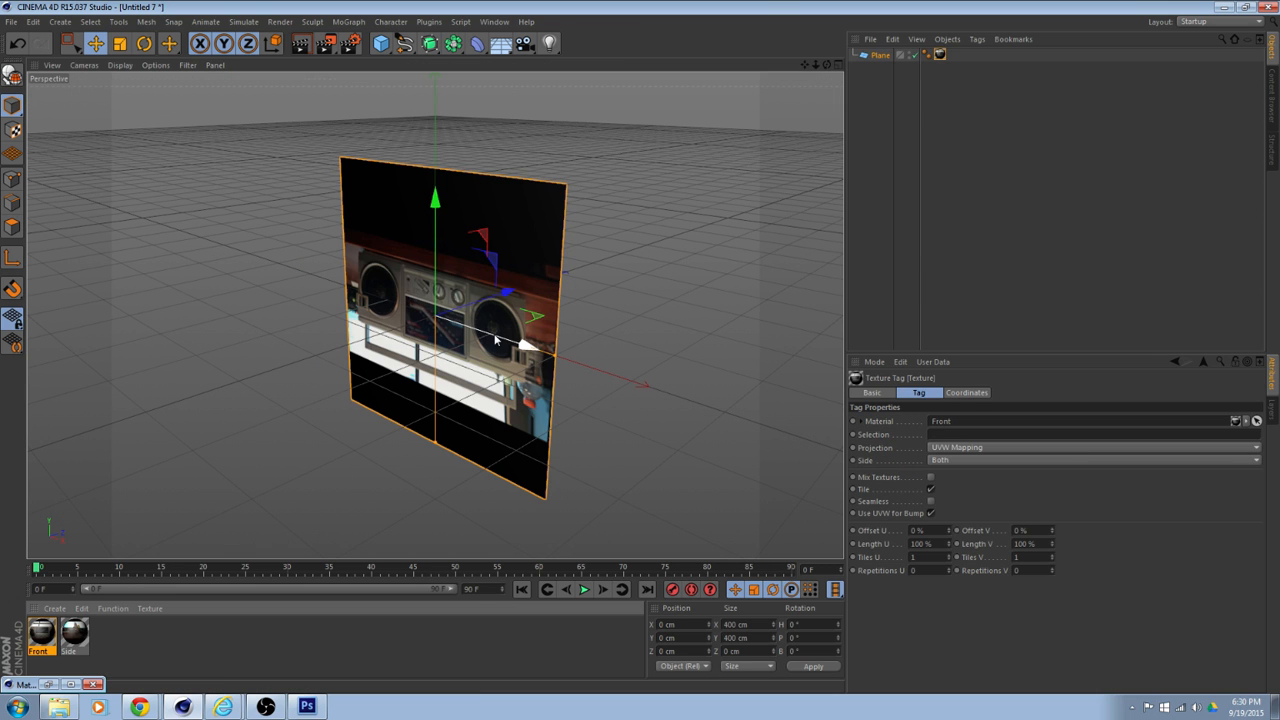
left_click_drag(591, 386, 685, 347, "alt")
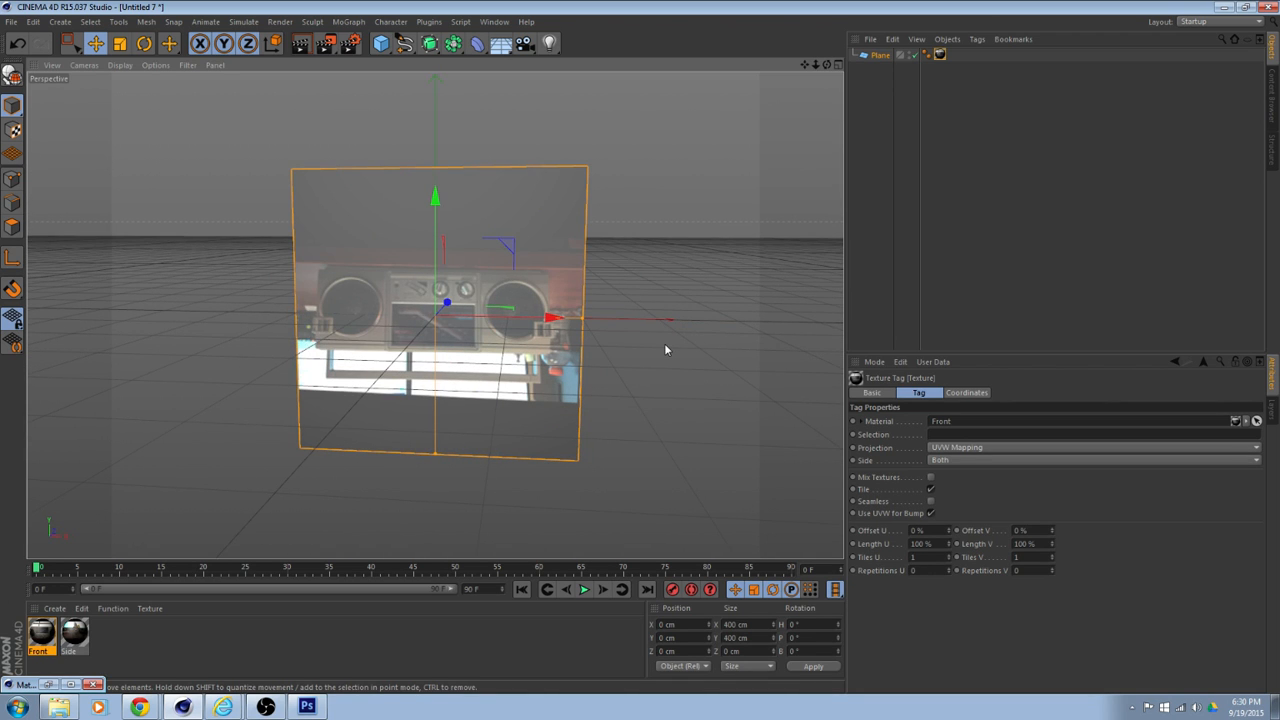
- Try Flat projection for the Front texture on the plane and return it to UVW Mapping
left_click(984, 449)
left_click(970, 492)
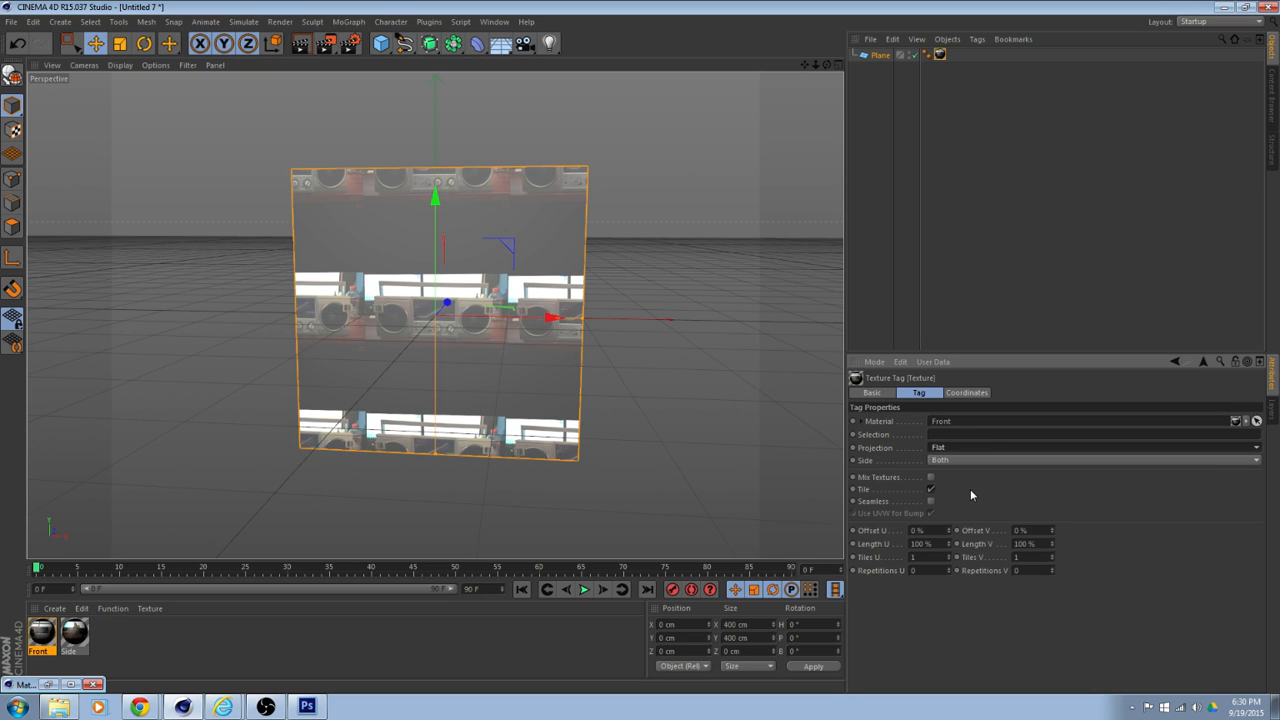
left_click(972, 447)
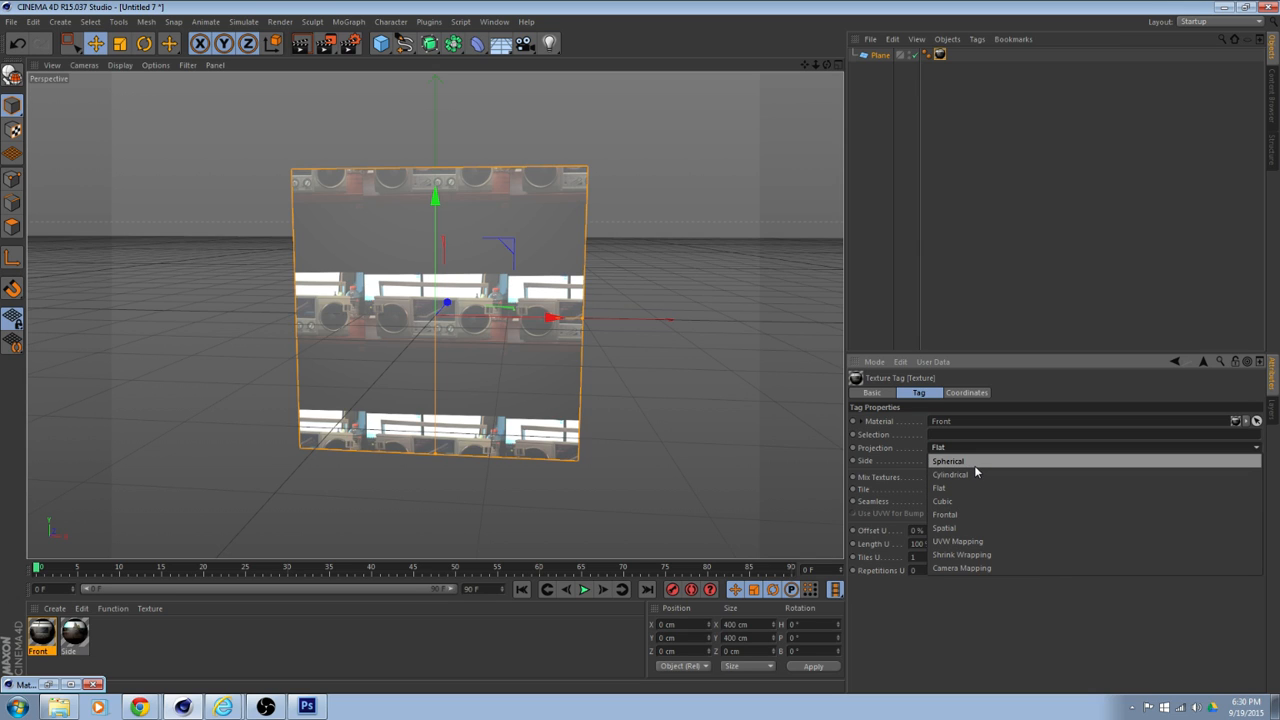
left_click(981, 542)
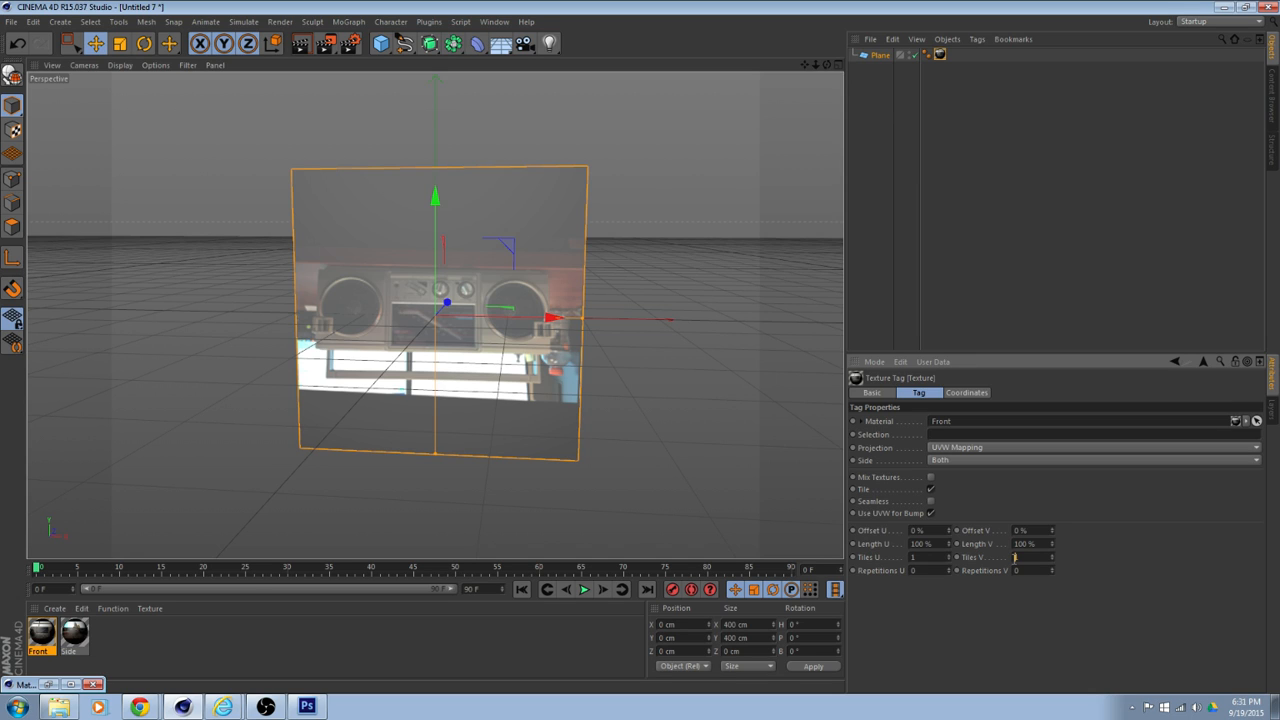
- Flip the Front texture upright by setting both its Tiles V and Tiles U to -1
type("-1")
key("Tab")
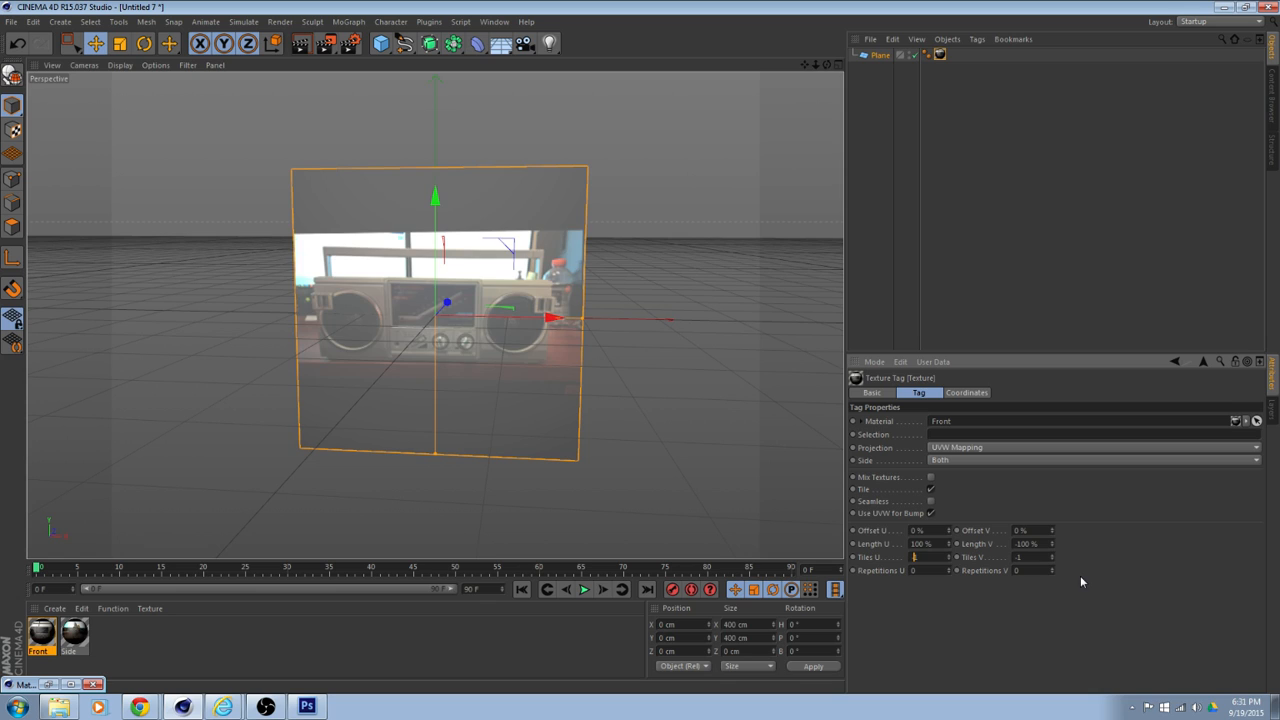
type("-1")
key("Return")
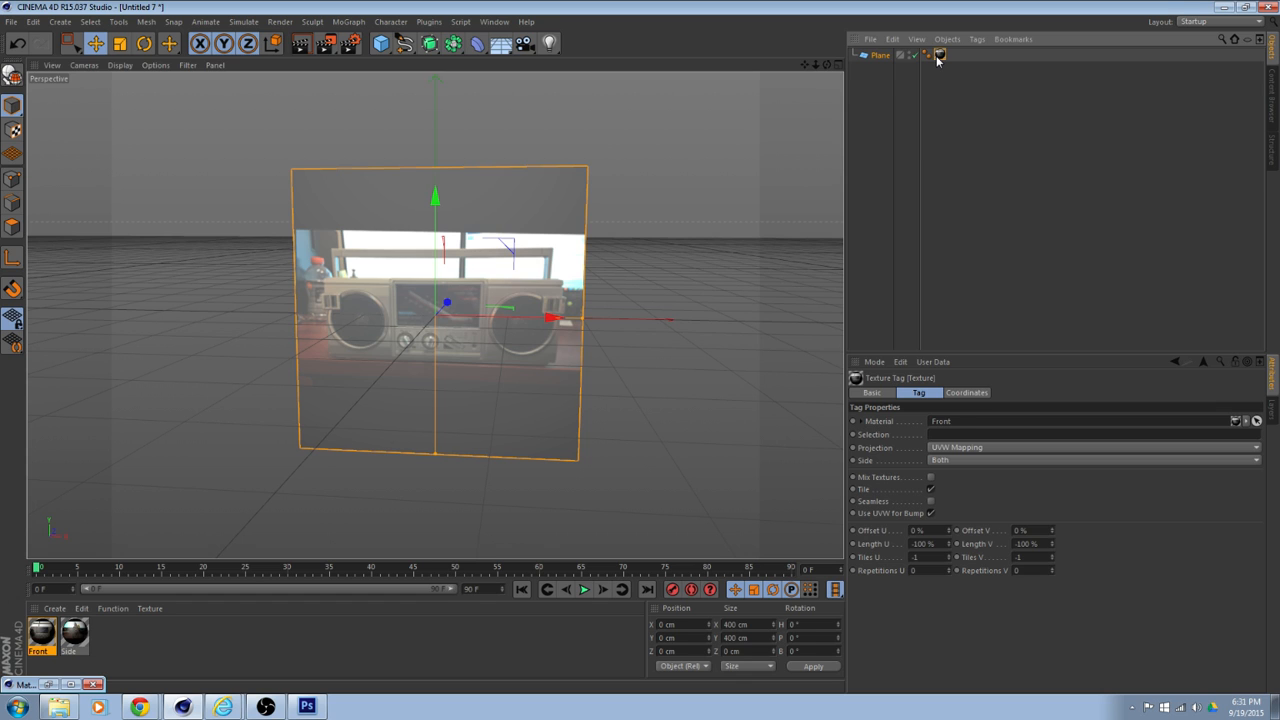
- Disable the Specular channel of the Front material
left_click(880, 55)
scroll(591, 420, "up", 3)
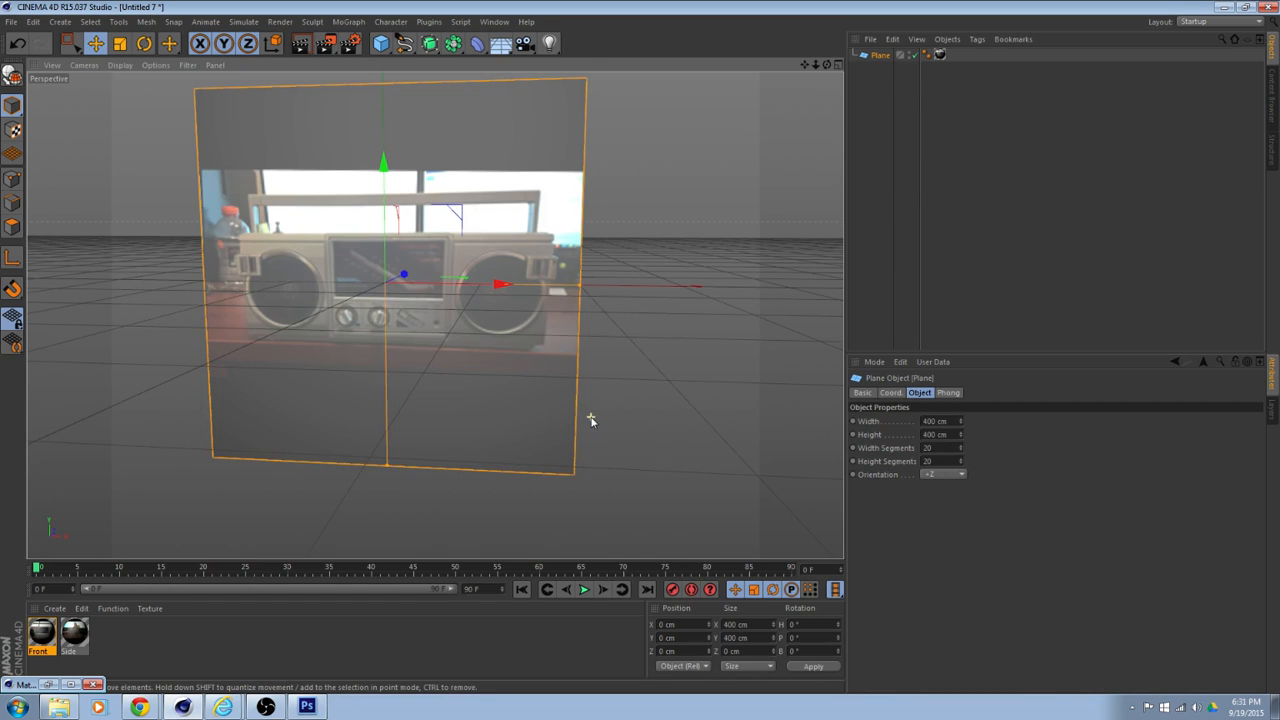
scroll(642, 357, "down", 2)
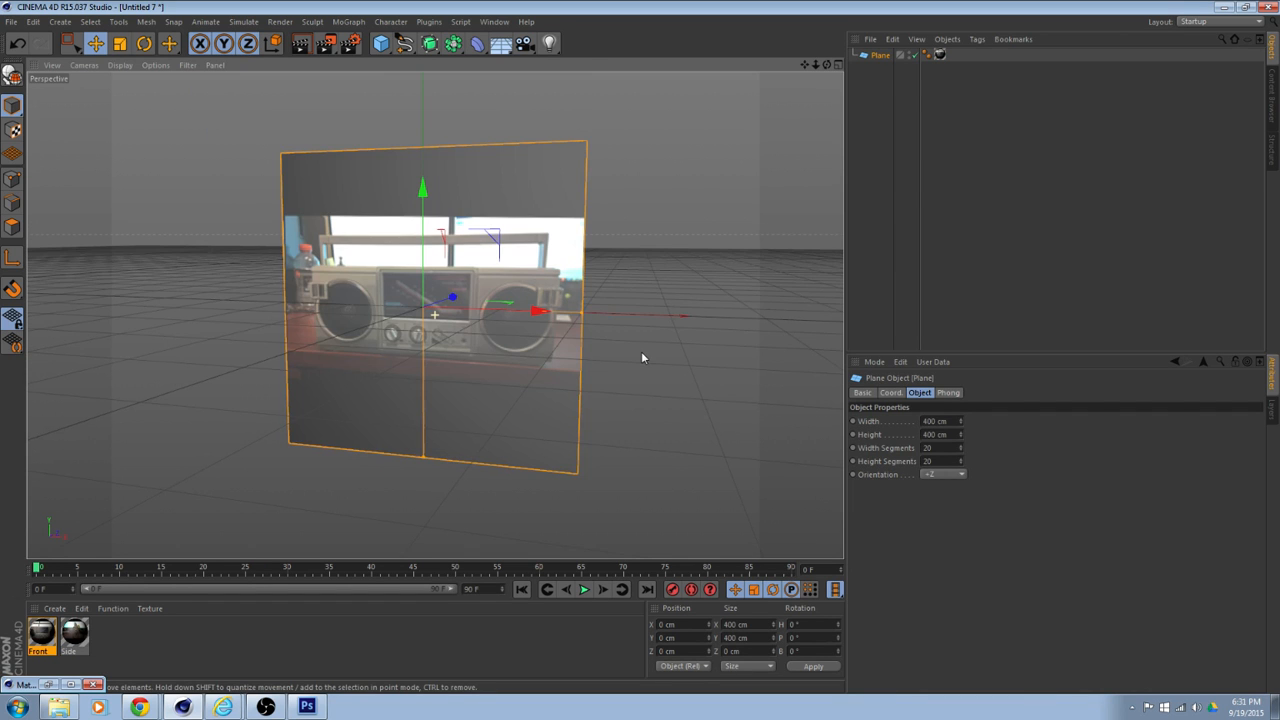
left_click_drag(643, 357, 665, 362, "alt")
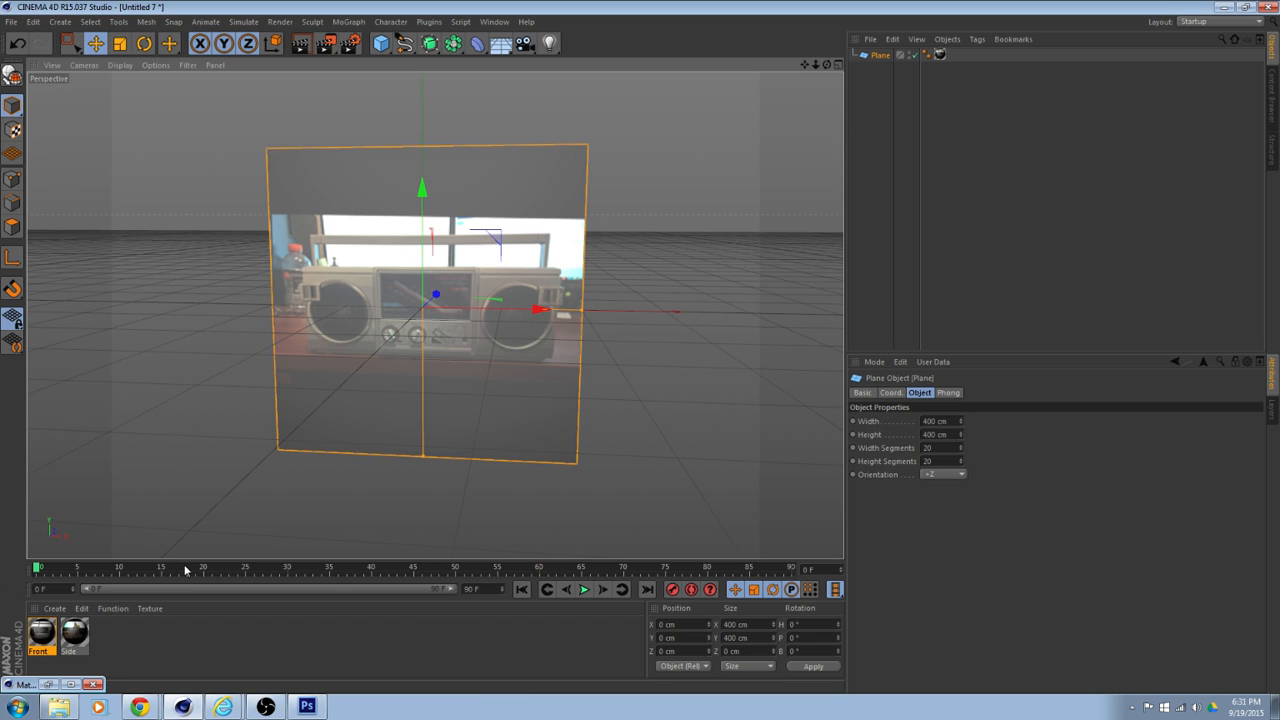
double_click(42, 632)
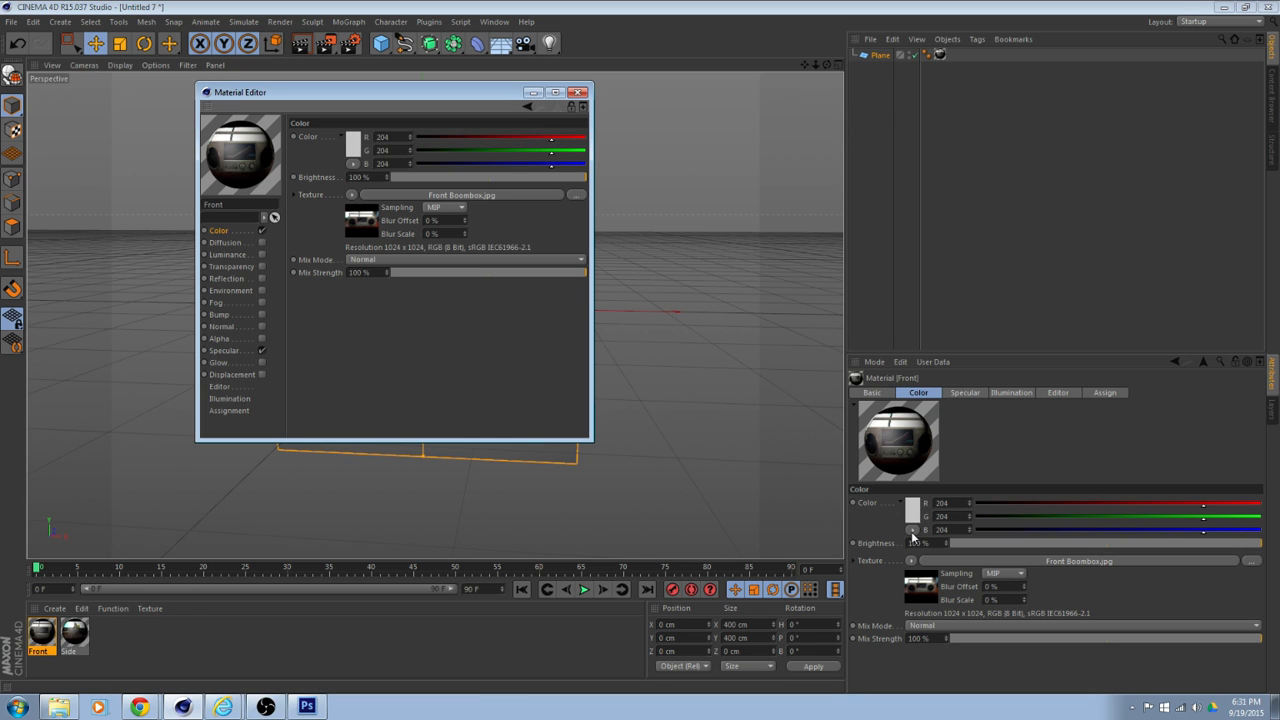
left_click(261, 351)
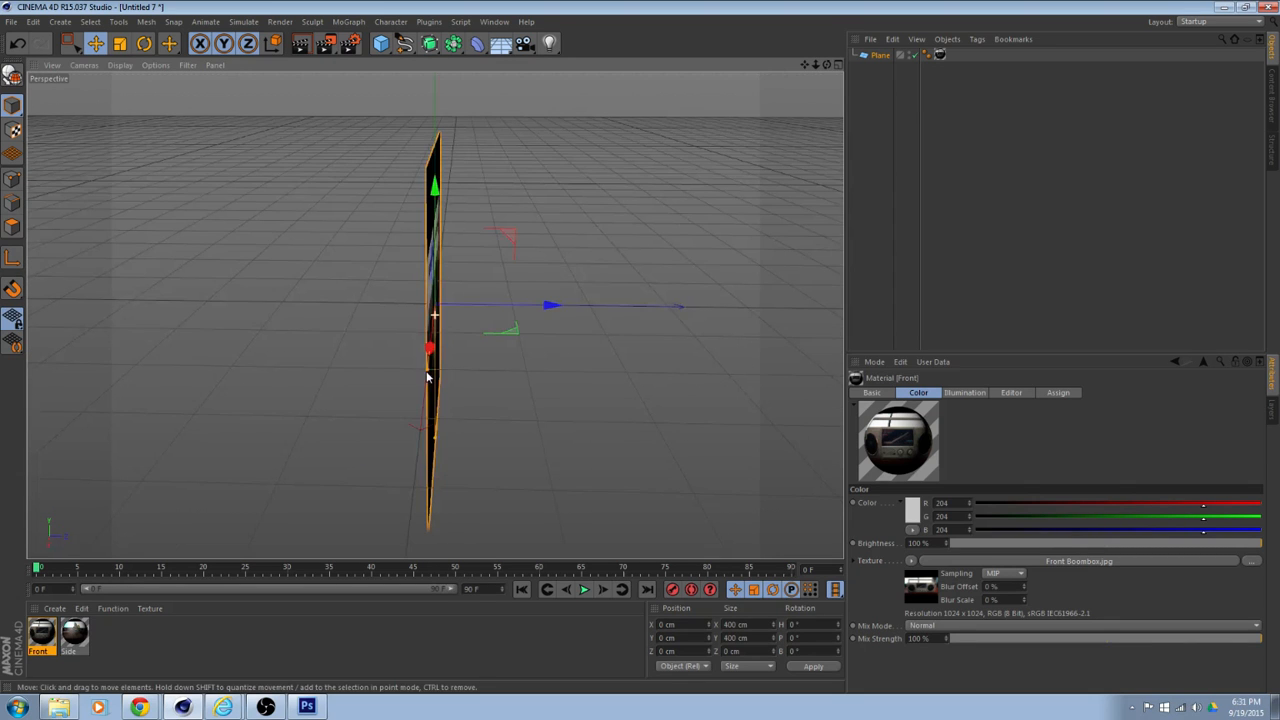
- Move the front reference plane back along the Z axis to about 750 cm
left_click(430, 419)
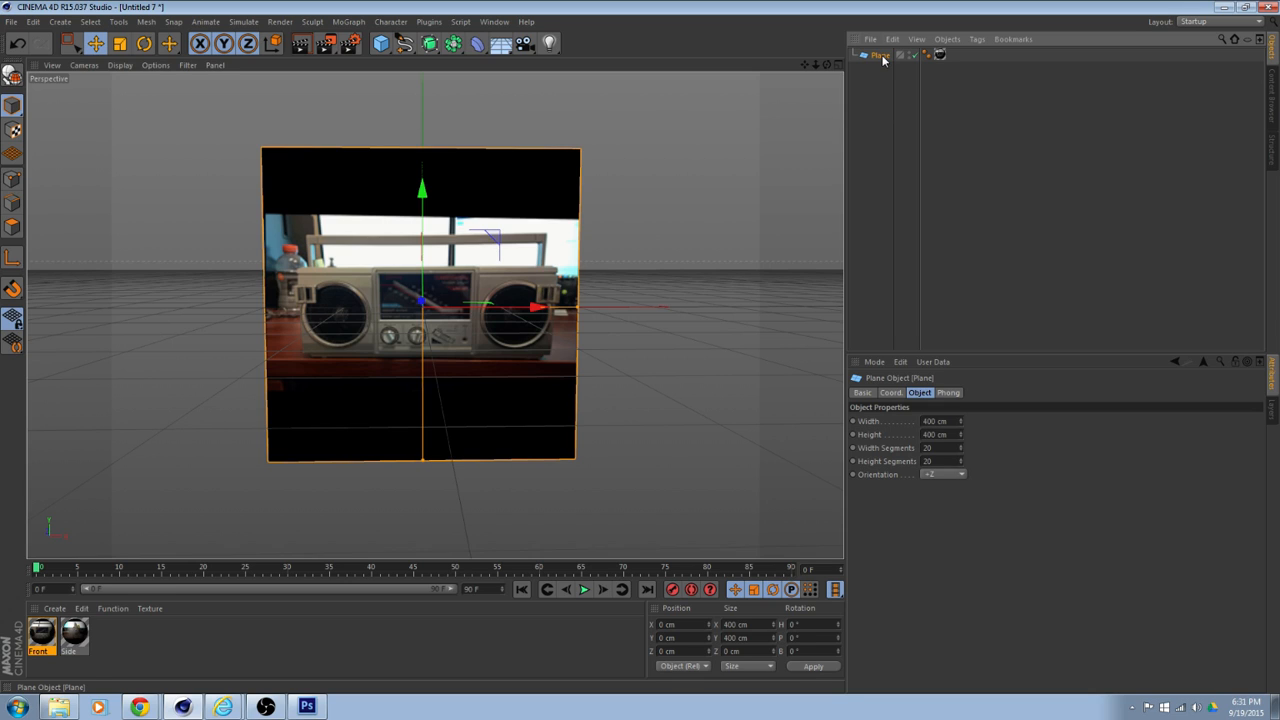
left_click(940, 55)
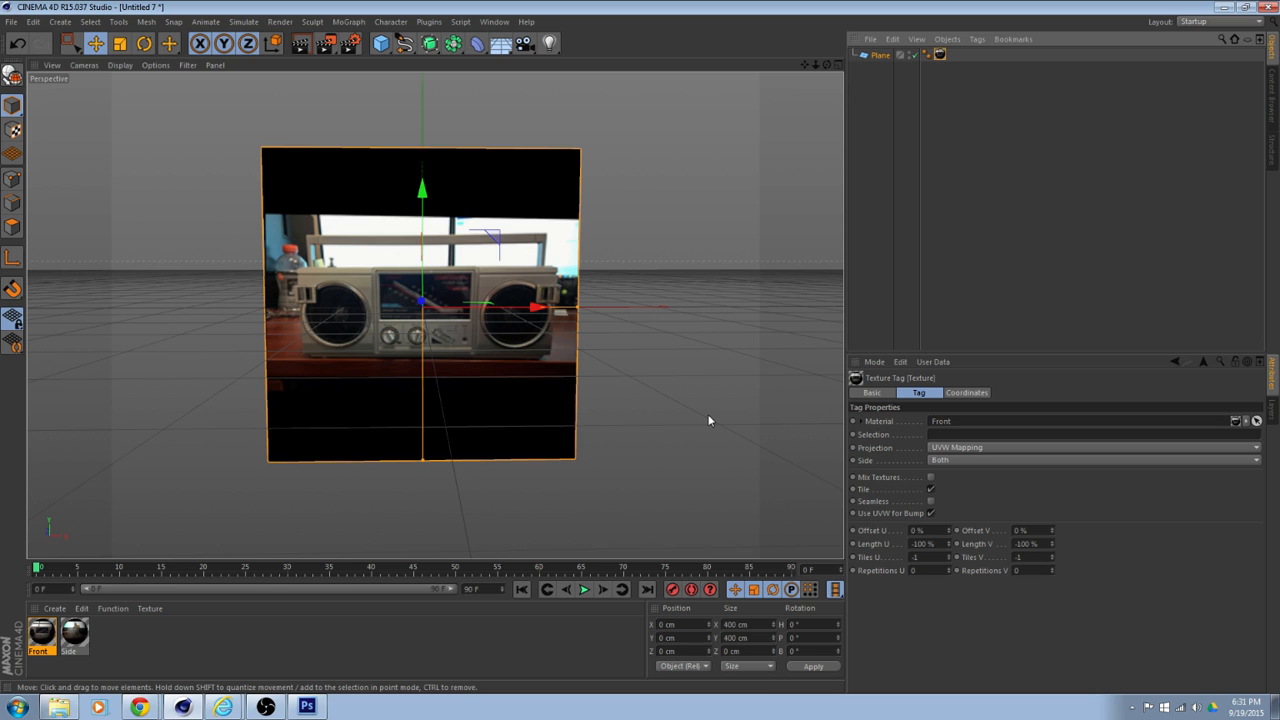
left_click_drag(548, 294, 1031, 261)
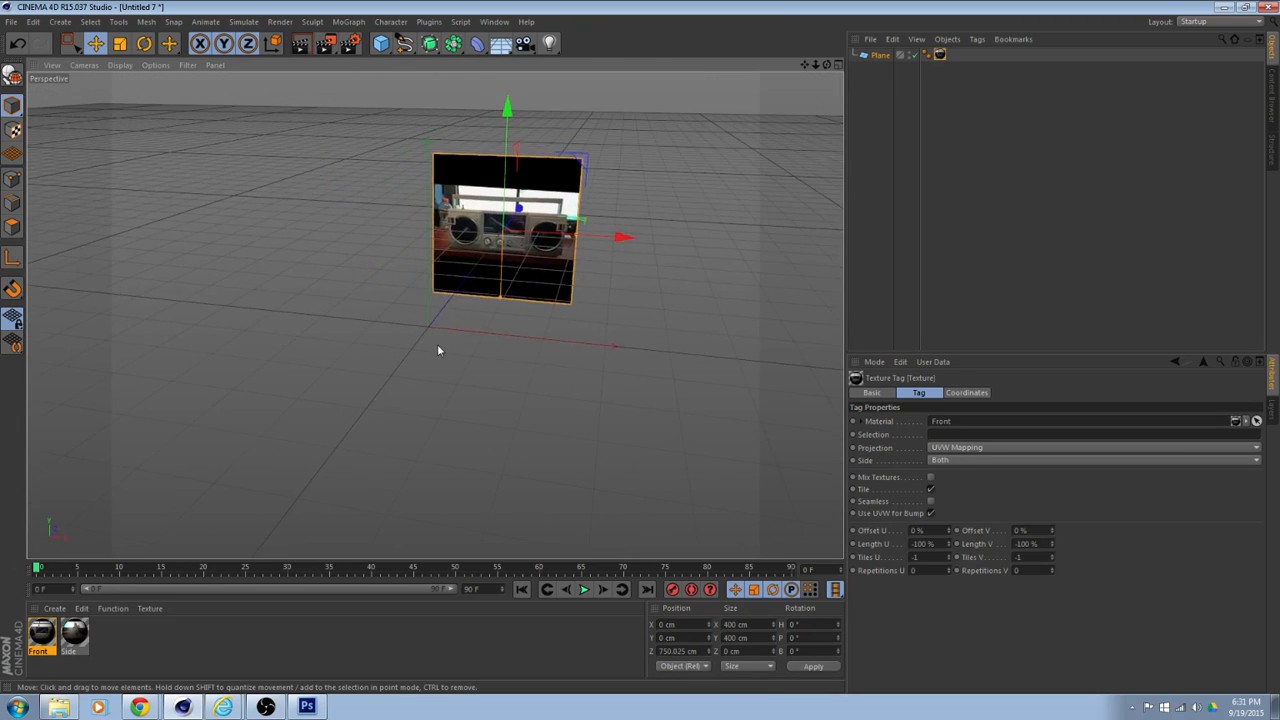
- Add a second Plane object and set its orientation to +X
left_click(381, 43)
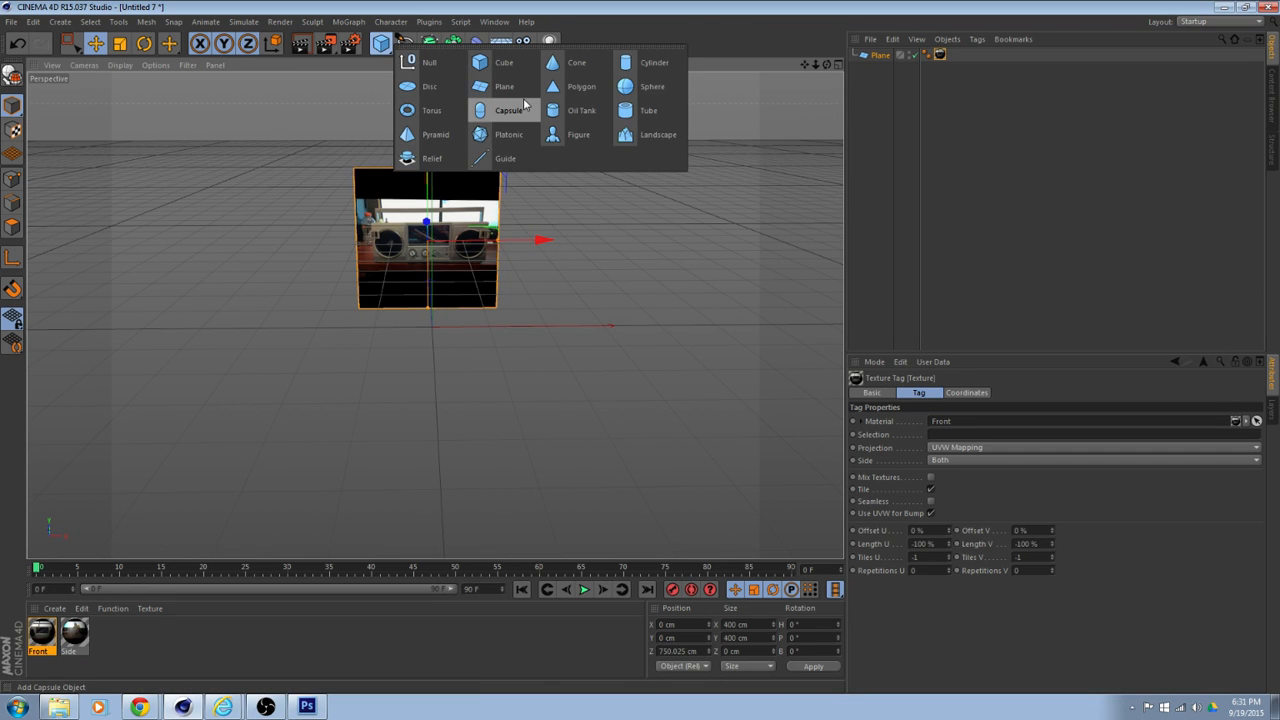
left_click(512, 88)
left_click_drag(728, 424, 690, 463, "alt")
left_click(943, 474)
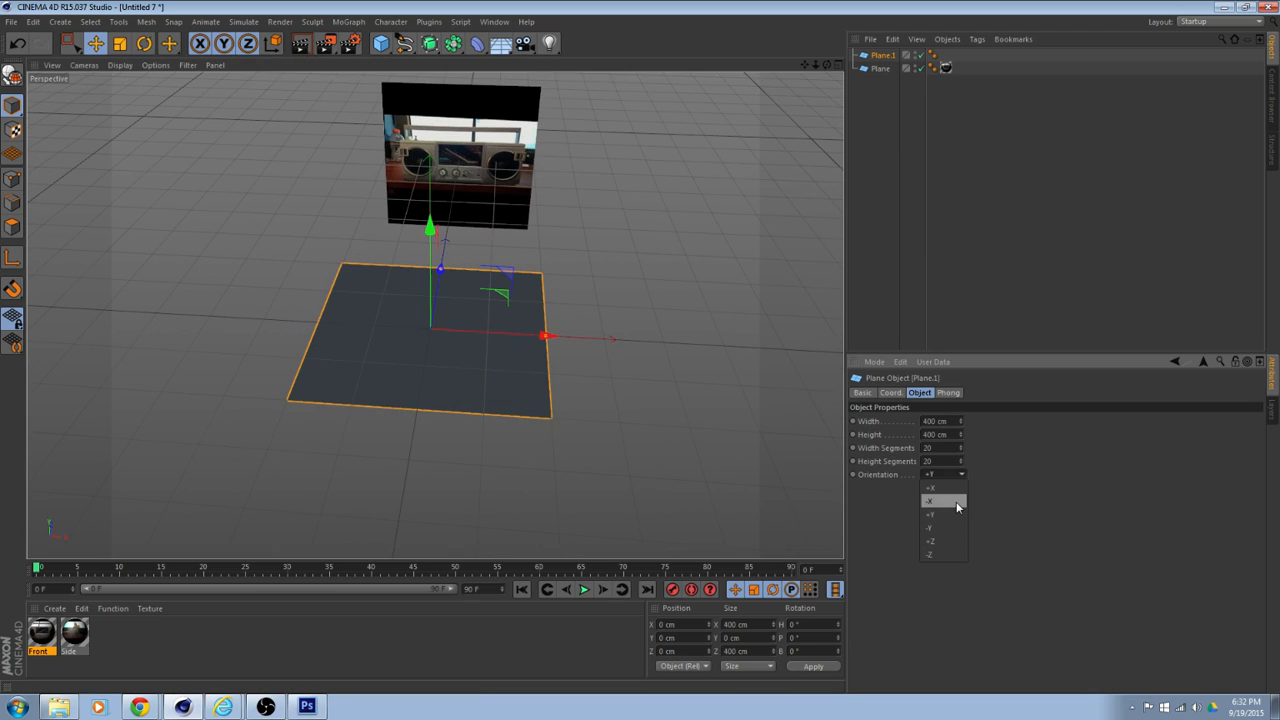
left_click(953, 487)
- Apply the Side material to the new +X plane
left_click_drag(705, 420, 477, 357, "alt")
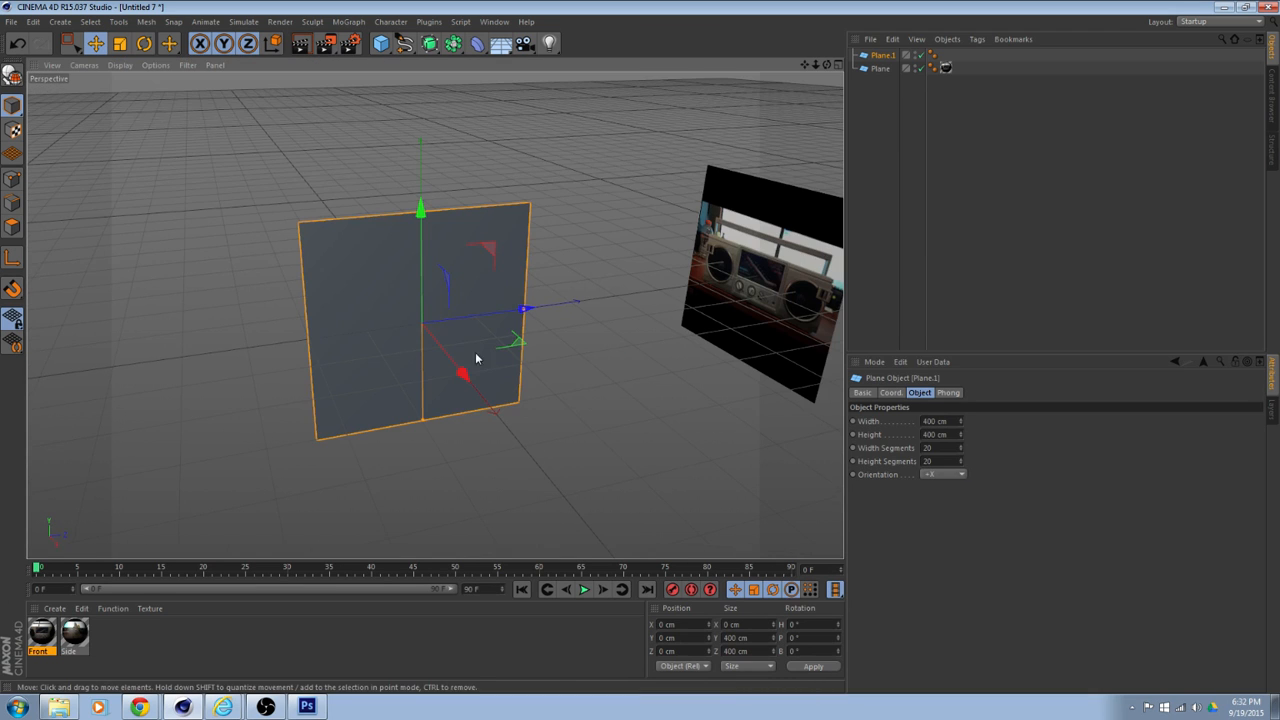
left_click_drag(74, 632, 460, 330)
left_click_drag(600, 357, 762, 440, "alt")
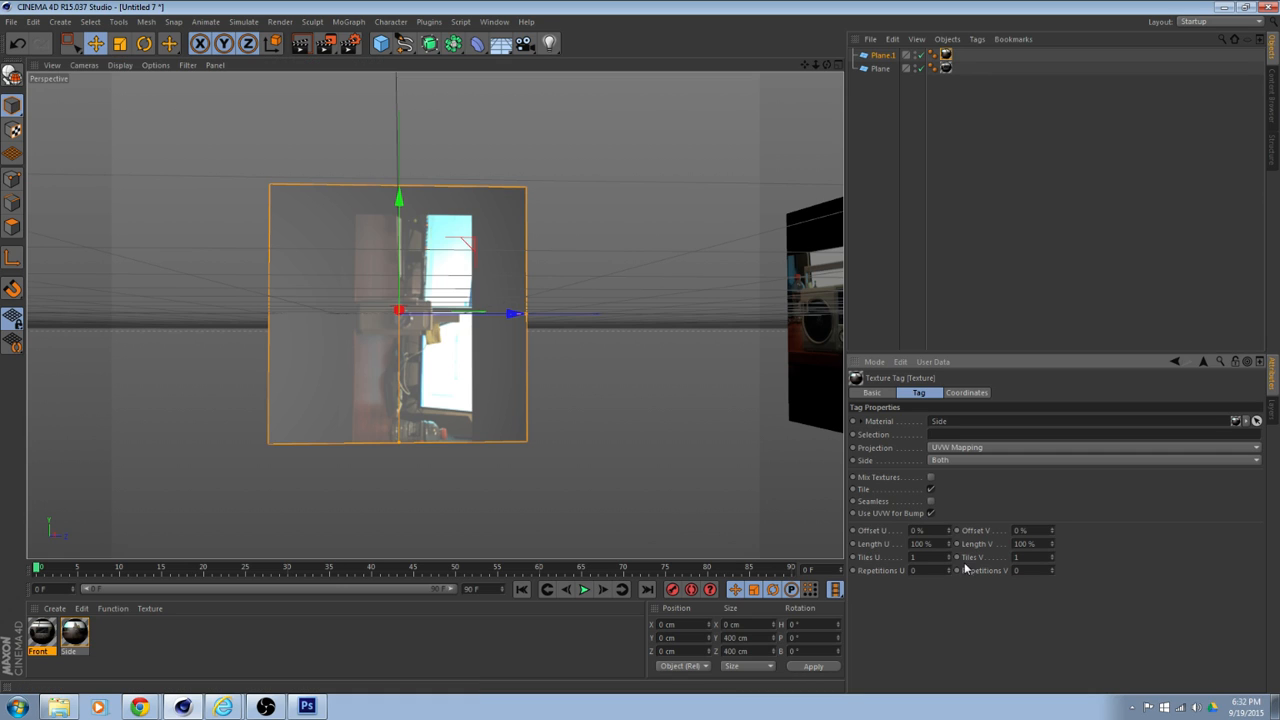
- Set Tiles U and Tiles V of the Side texture to -1 and deselect the plane
type("-1")
key("Return")
type("1")
key("Return")
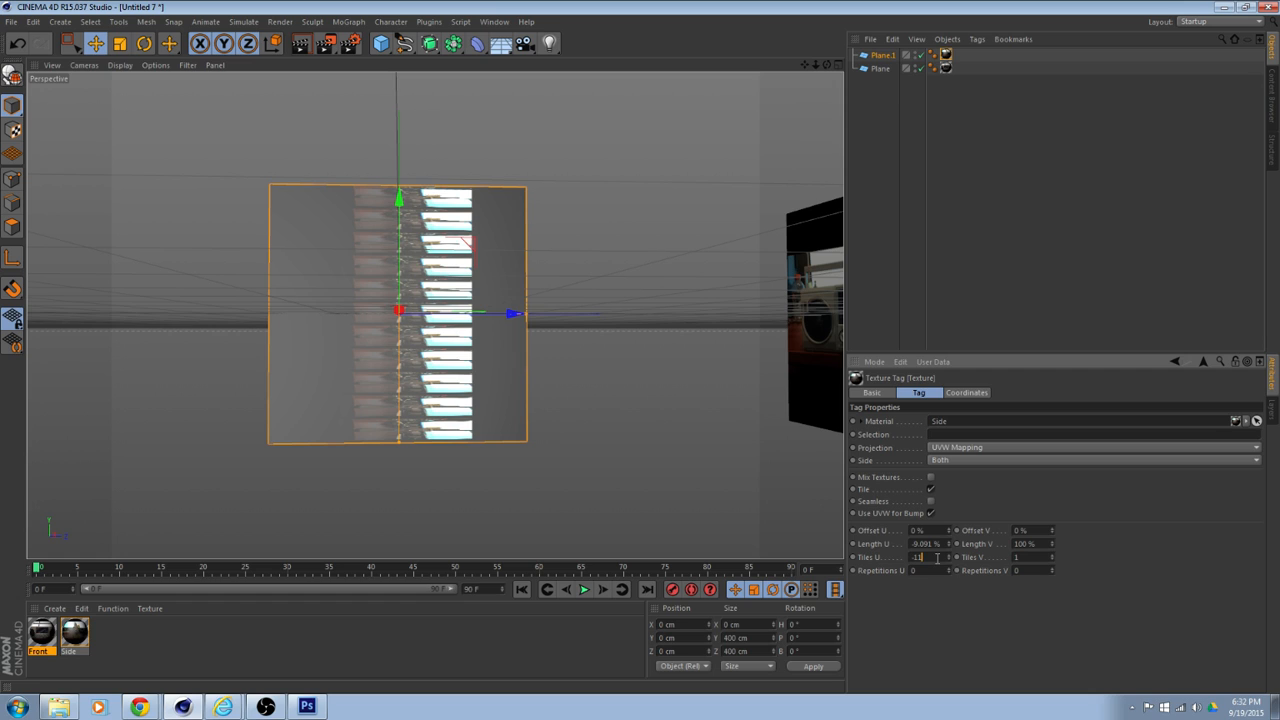
type("-1")
key("Return")
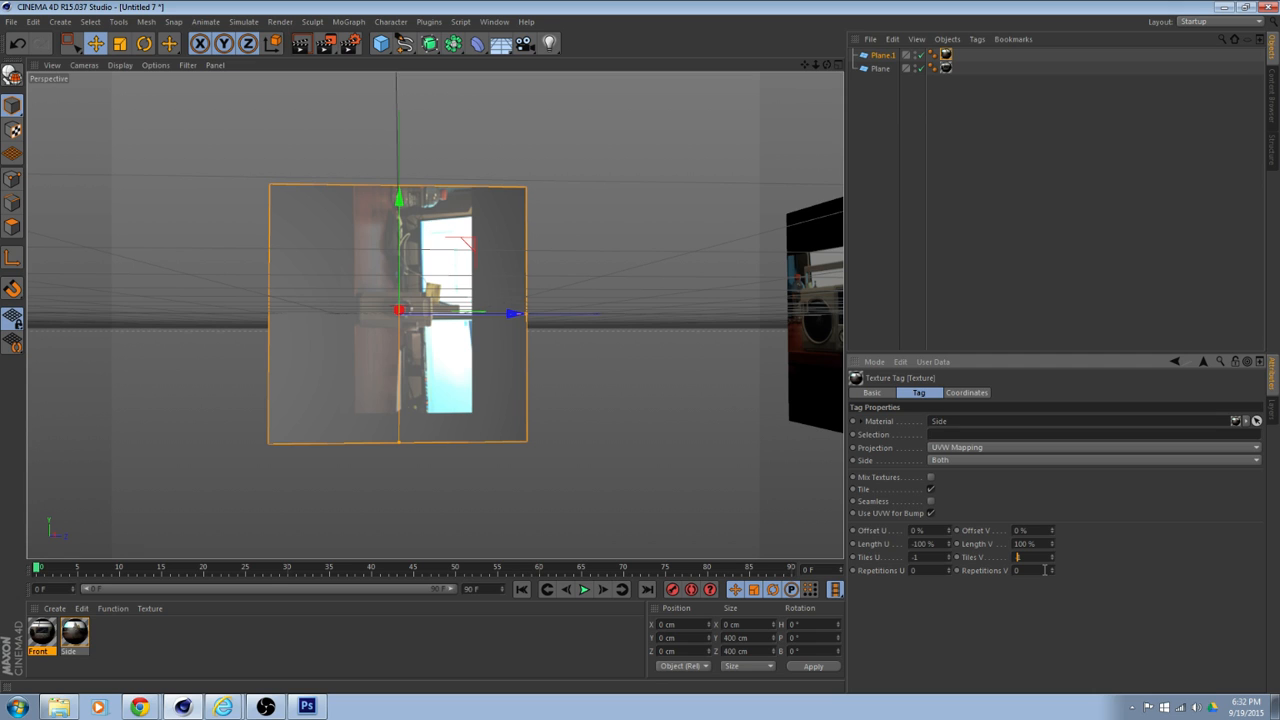
left_click(578, 455)
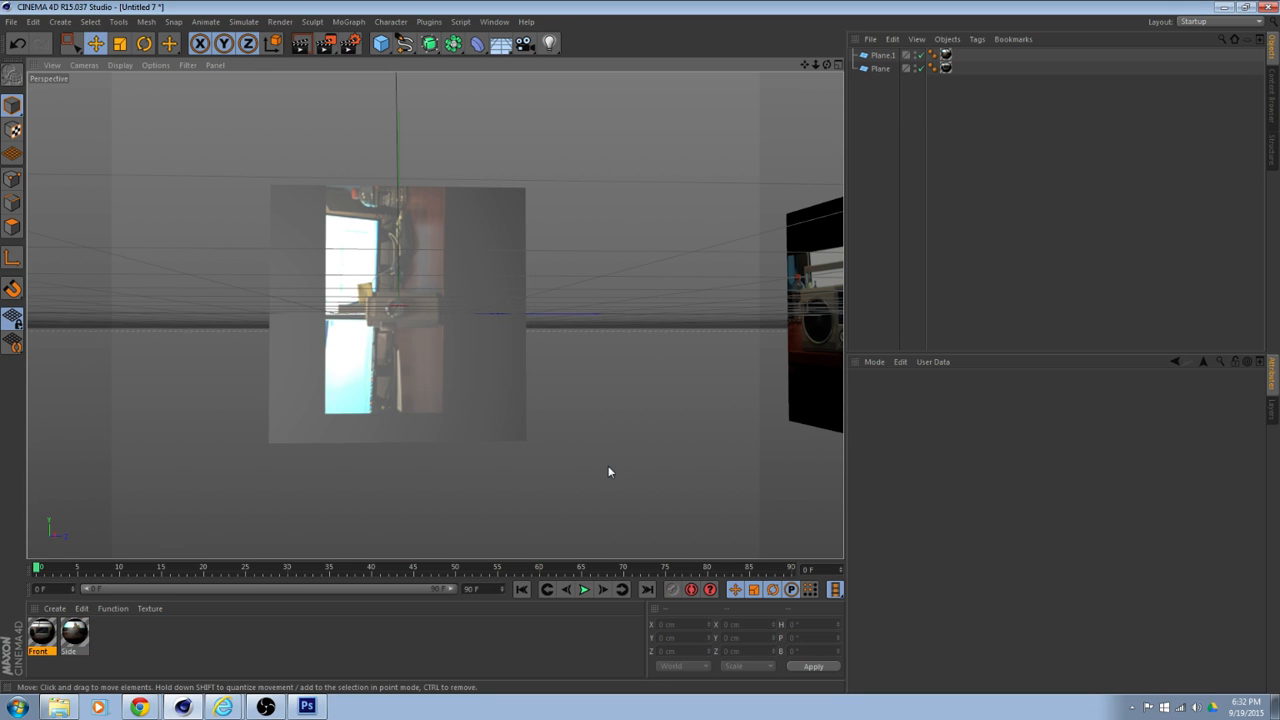
- Rotate the side reference plane to a pitch of -90° so its photo is upright
left_click(395, 205)
key("r")
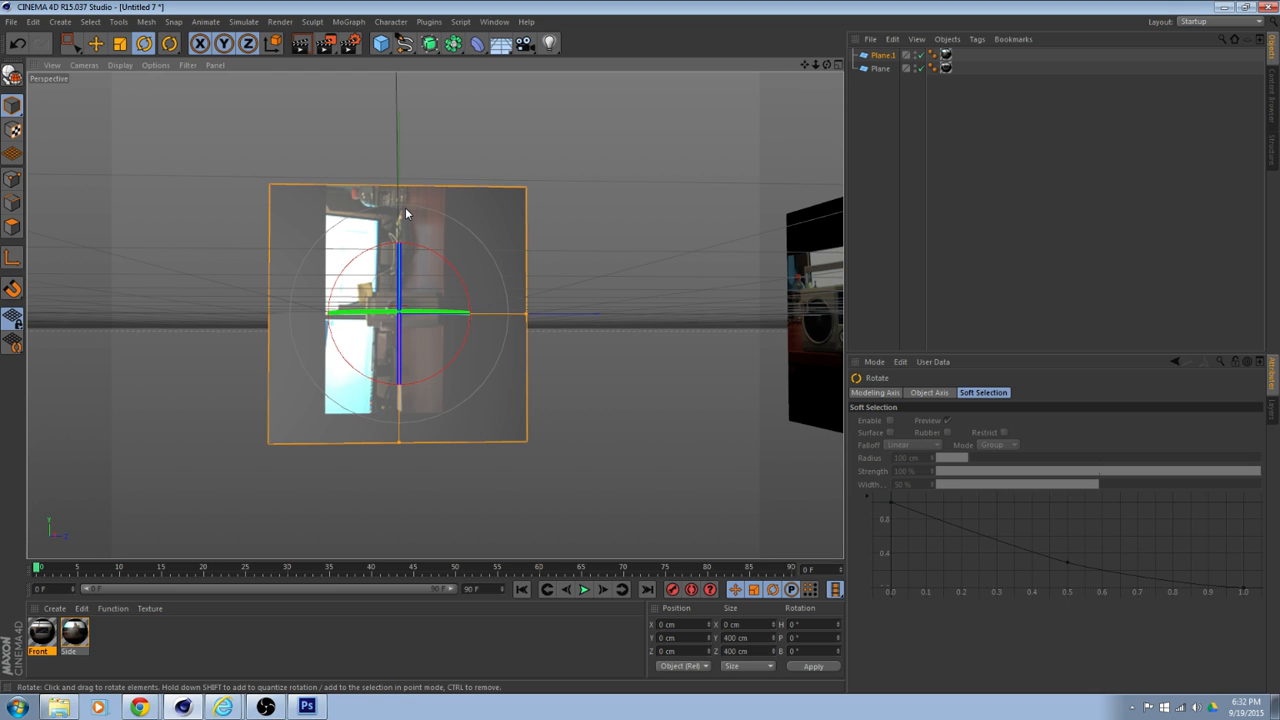
left_click_drag(405, 207, 688, 378)
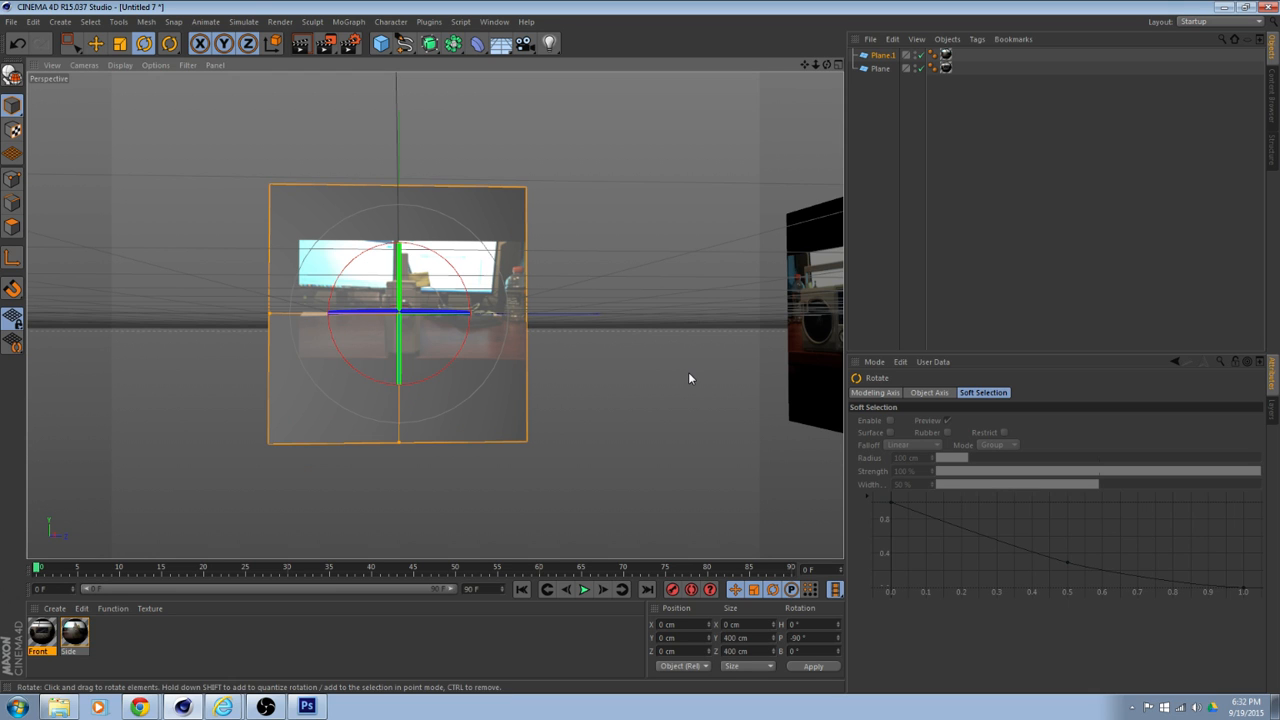
- Disable the Specular channel of the Side material and close the Material Editor
double_click(74, 632)
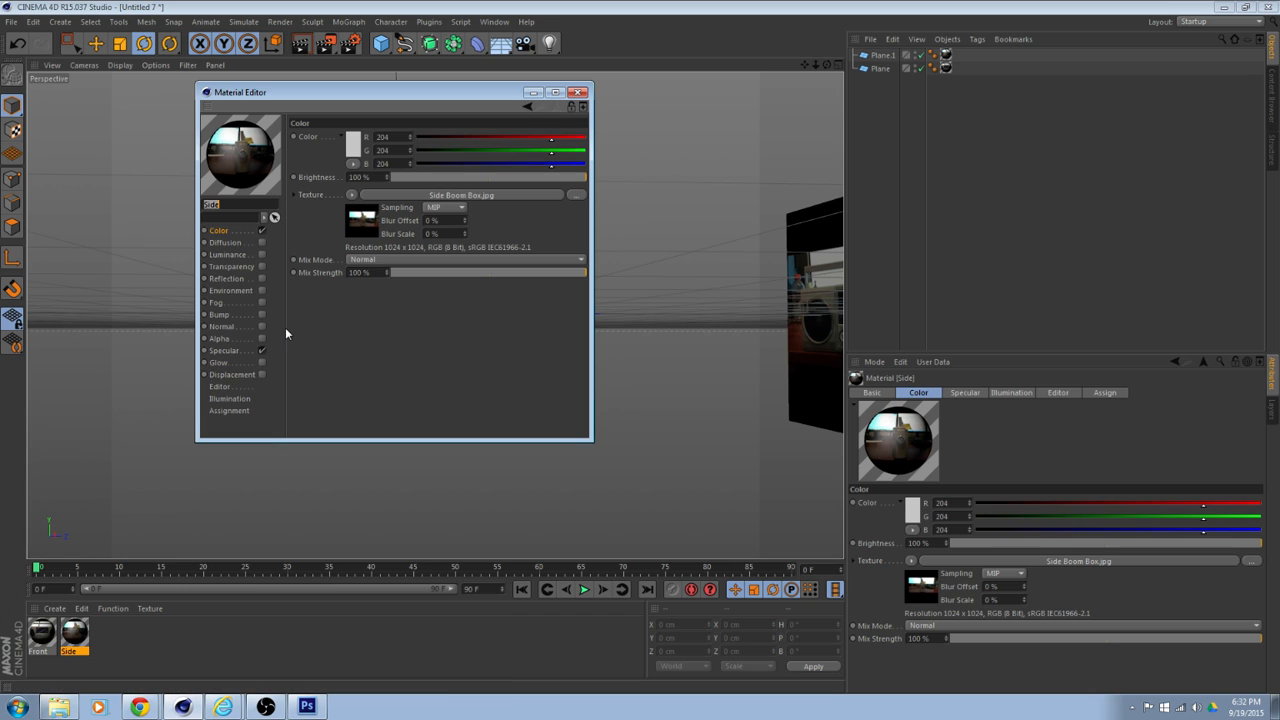
left_click(261, 350)
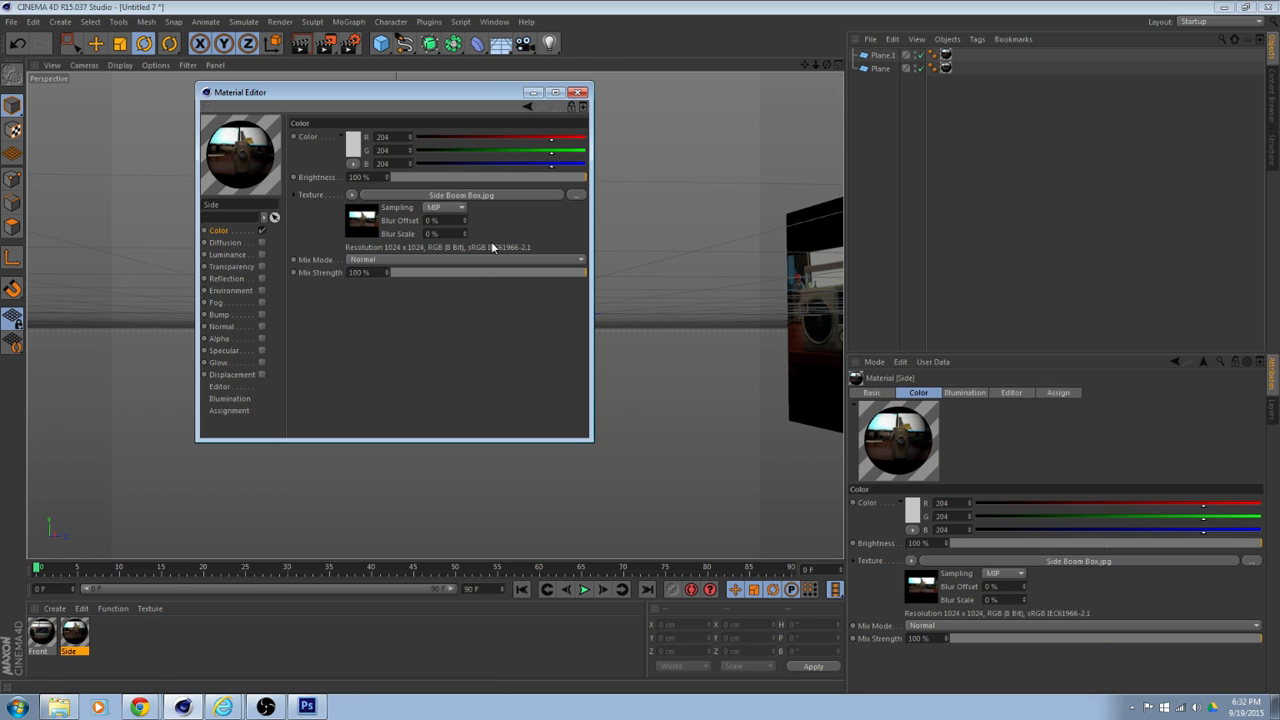
left_click(577, 92)
- Move the side reference plane along the X axis to -850 cm
left_click_drag(557, 289, 636, 396, "alt")
left_click(430, 305)
left_click_drag(603, 280, 570, 300, "alt")
left_click(95, 44)
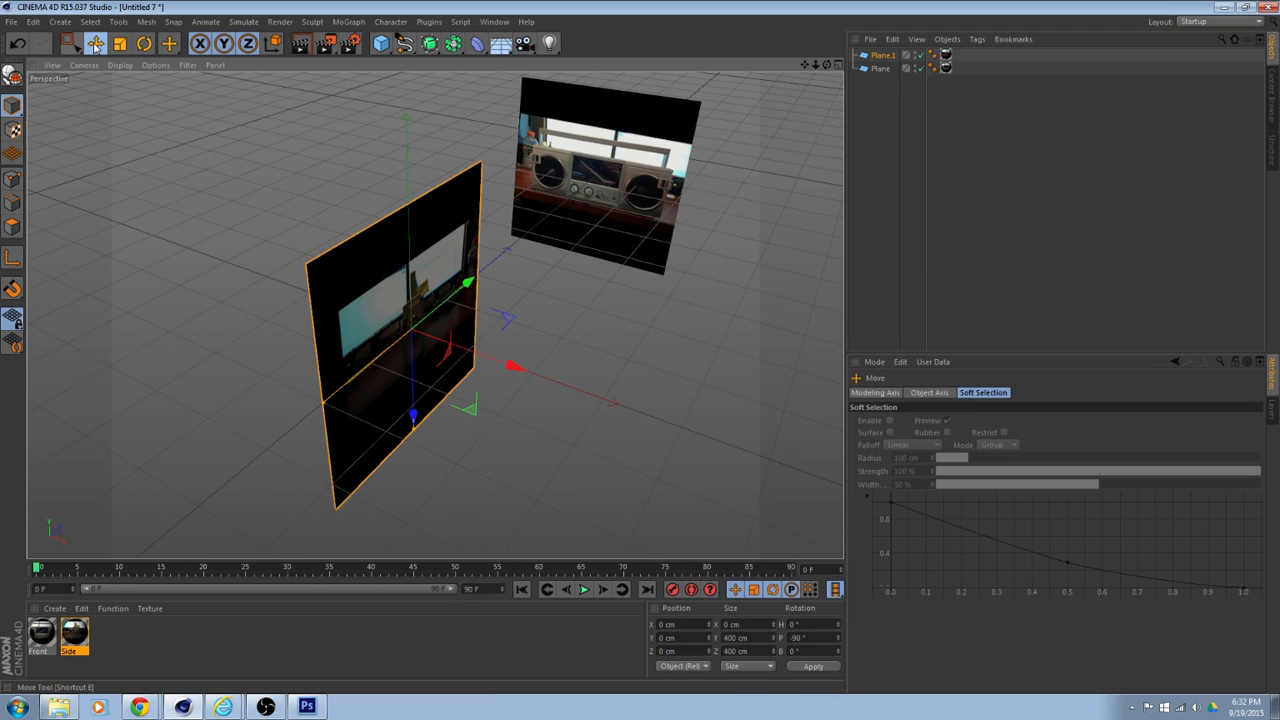
left_click_drag(513, 367, 605, 421)
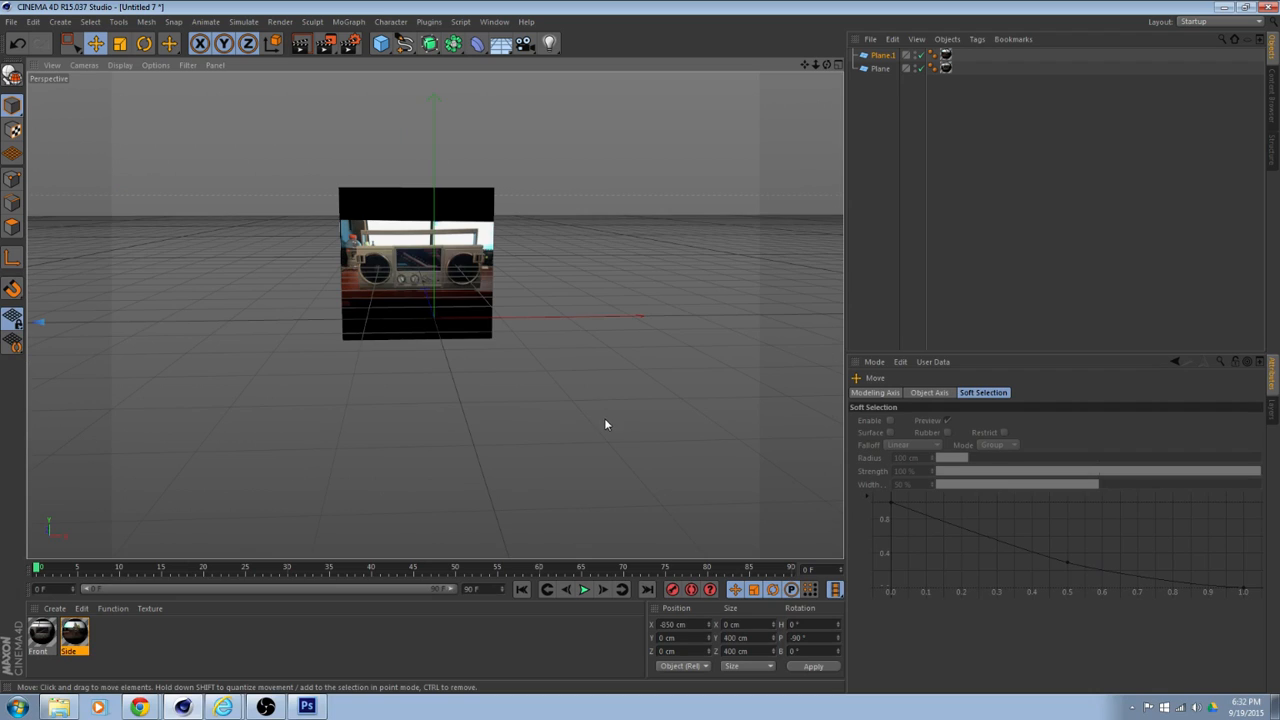
- Show the four-view layout with Gouraud Shading in the Right and Front views, and deselect the side plane
middle_click(503, 331)
left_click(106, 316)
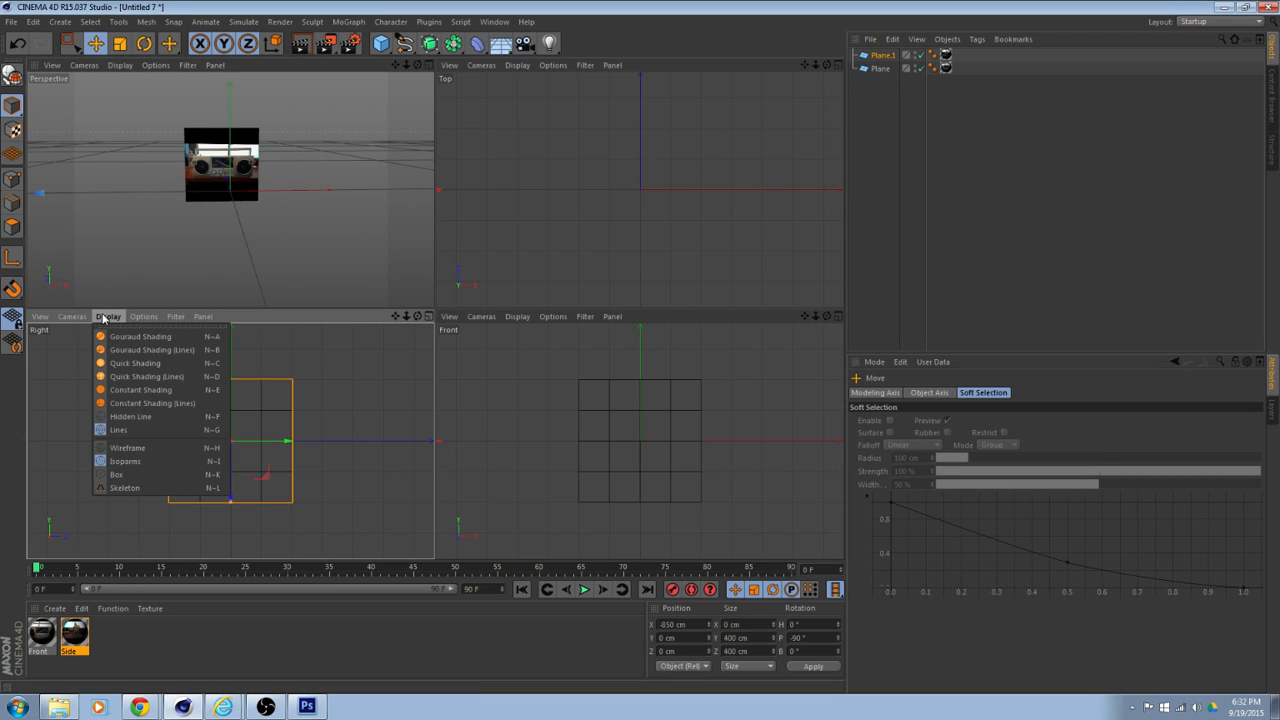
left_click(140, 336)
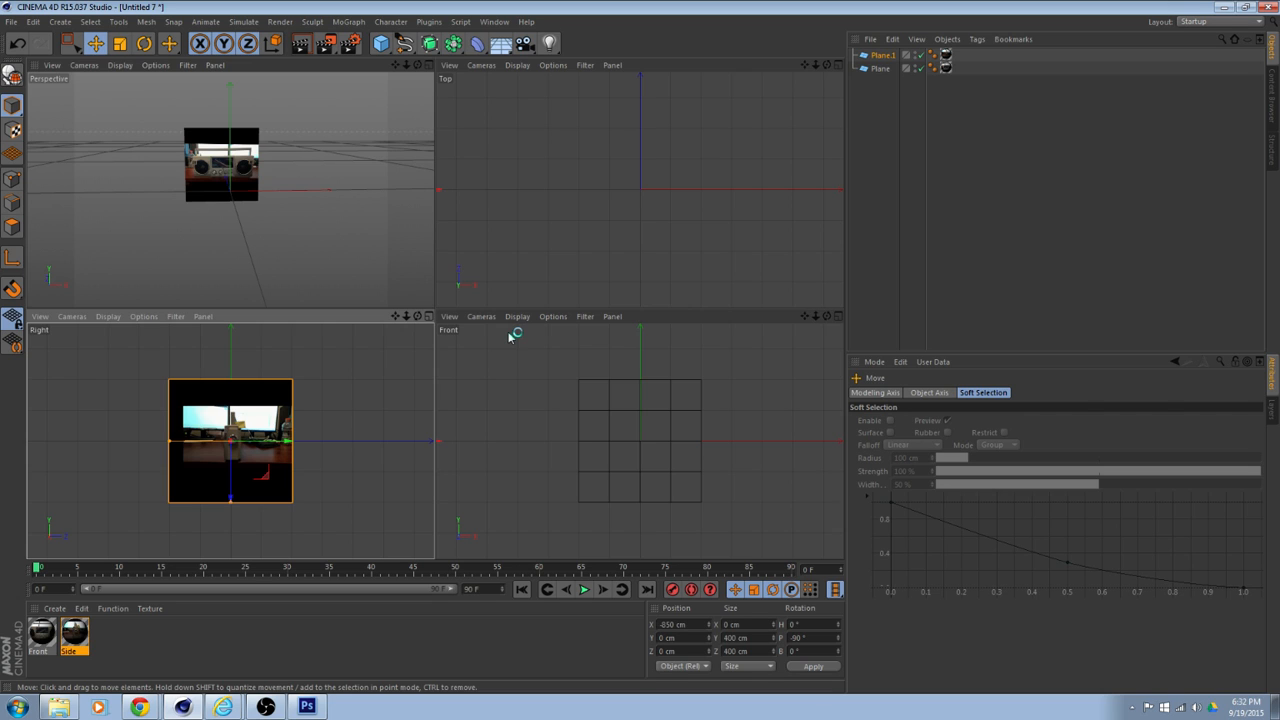
left_click(425, 458)
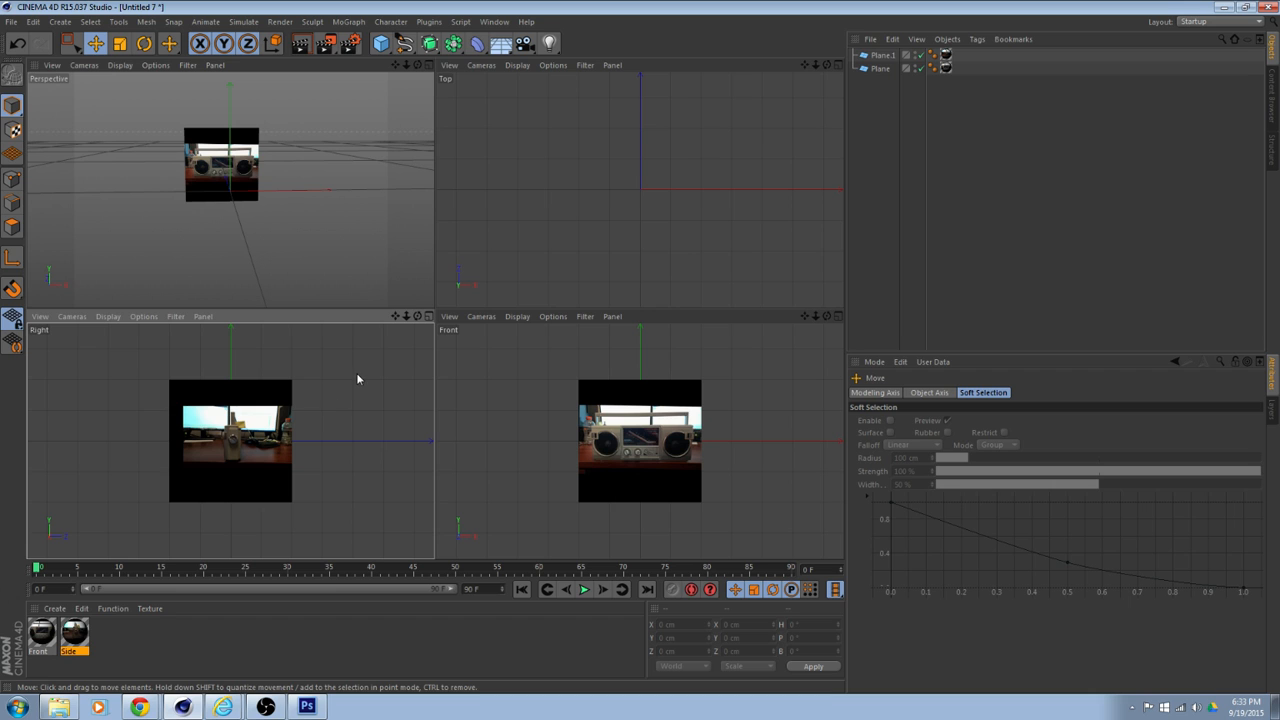
- Try rotating the Right view and switching it to the Left camera, and undo these view changes
left_click_drag(359, 416, 300, 430, "alt")
left_click(84, 320)
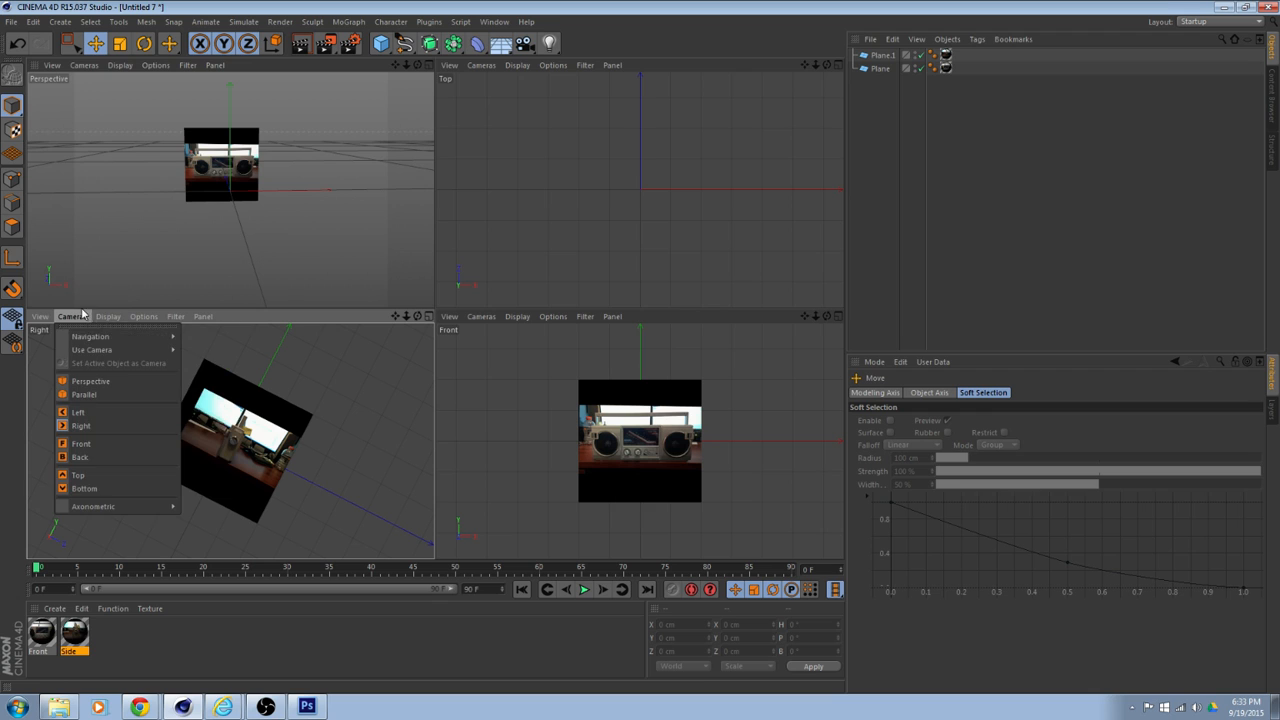
left_click(78, 412)
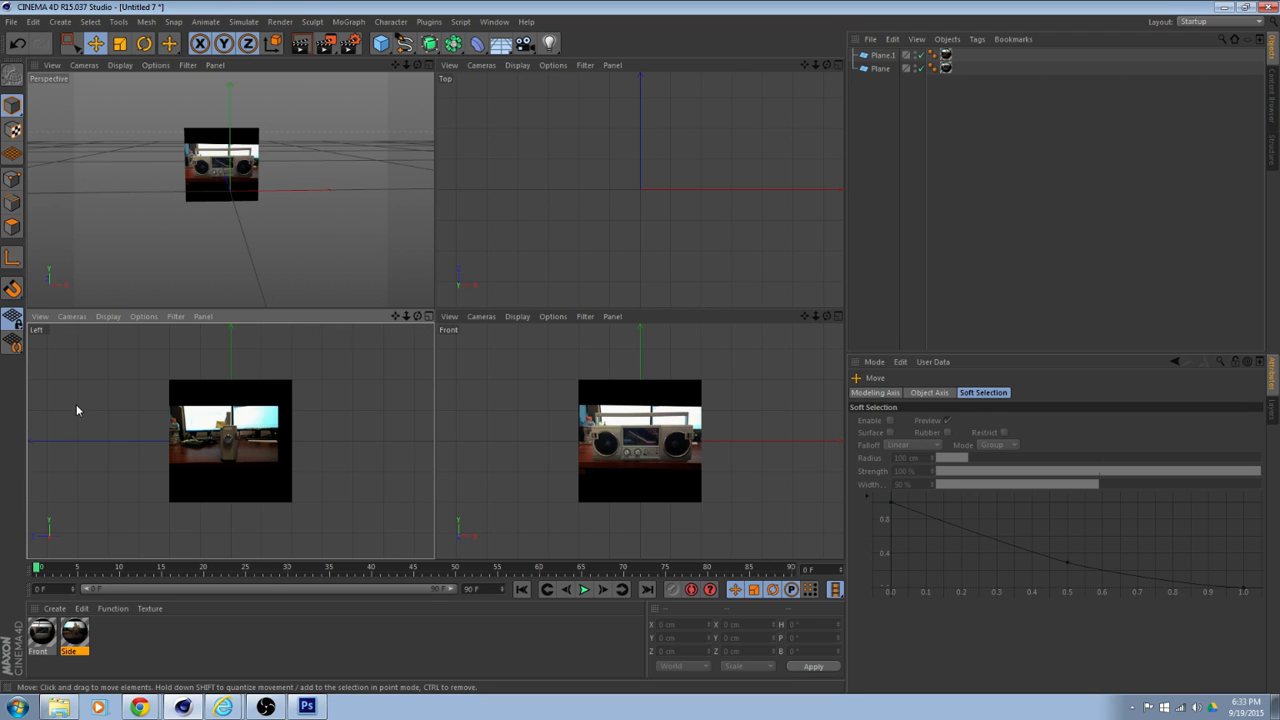
key("ctrl+shift+z")
key("ctrl+shift+z")
left_click(349, 246)
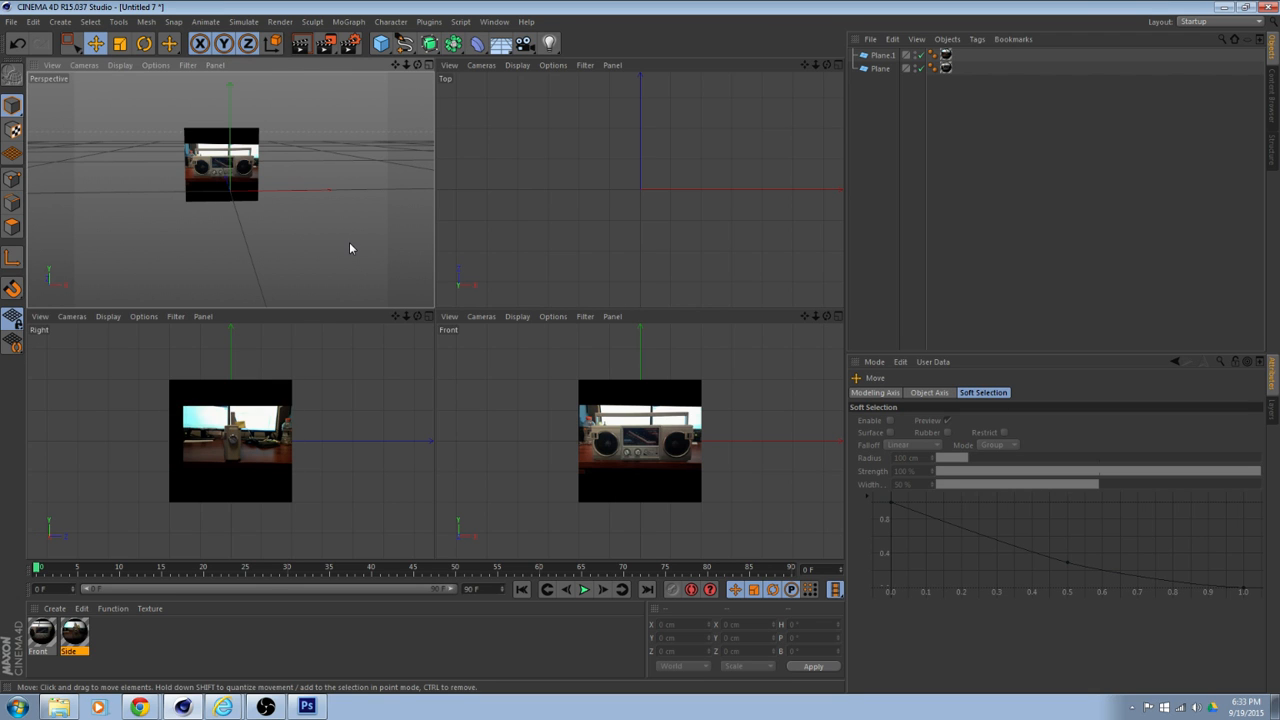
- Maximize the Perspective view and add a cube primitive to the scene
middle_click(349, 242)
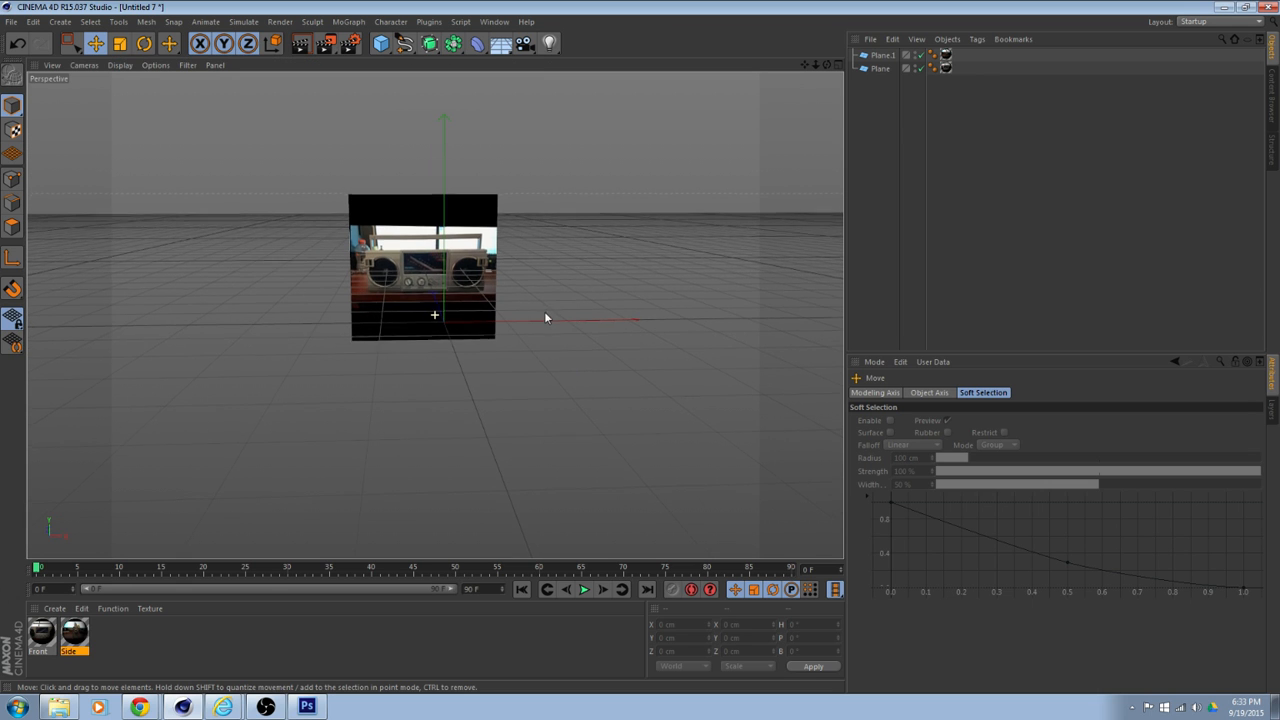
left_click_drag(544, 318, 472, 364, "alt")
left_click(381, 43)
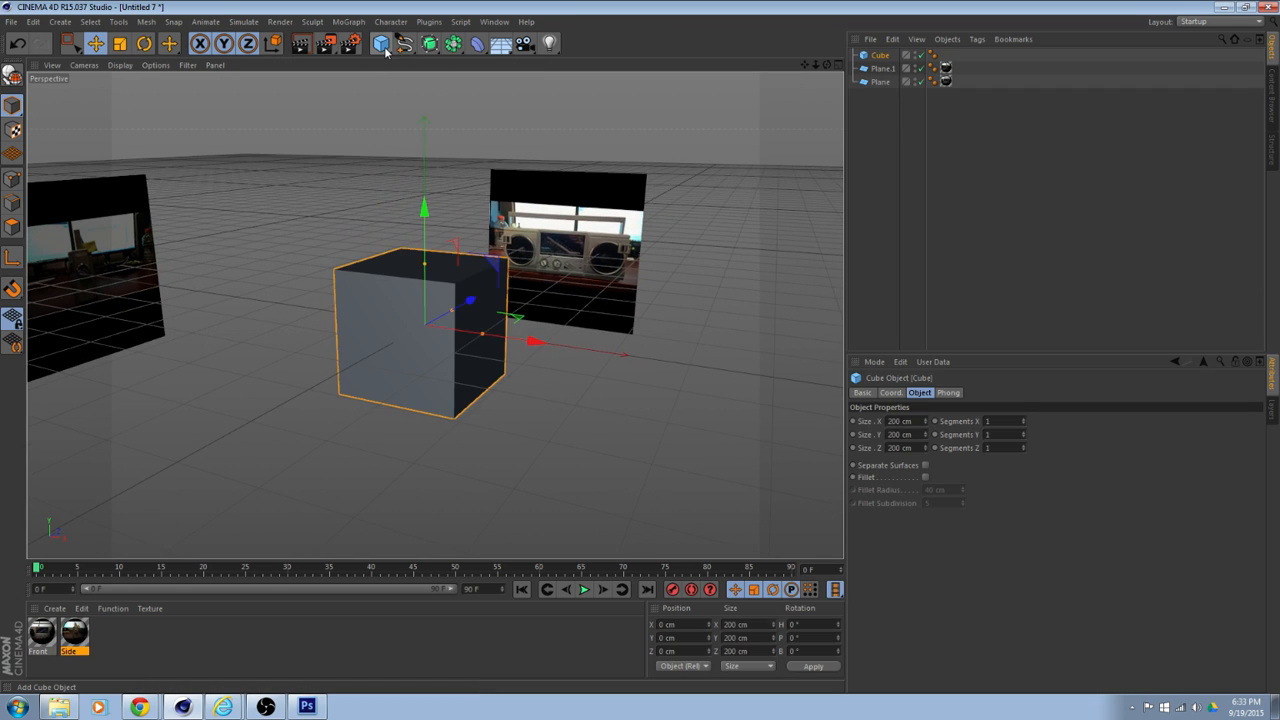
left_click_drag(400, 223, 580, 314, "alt")
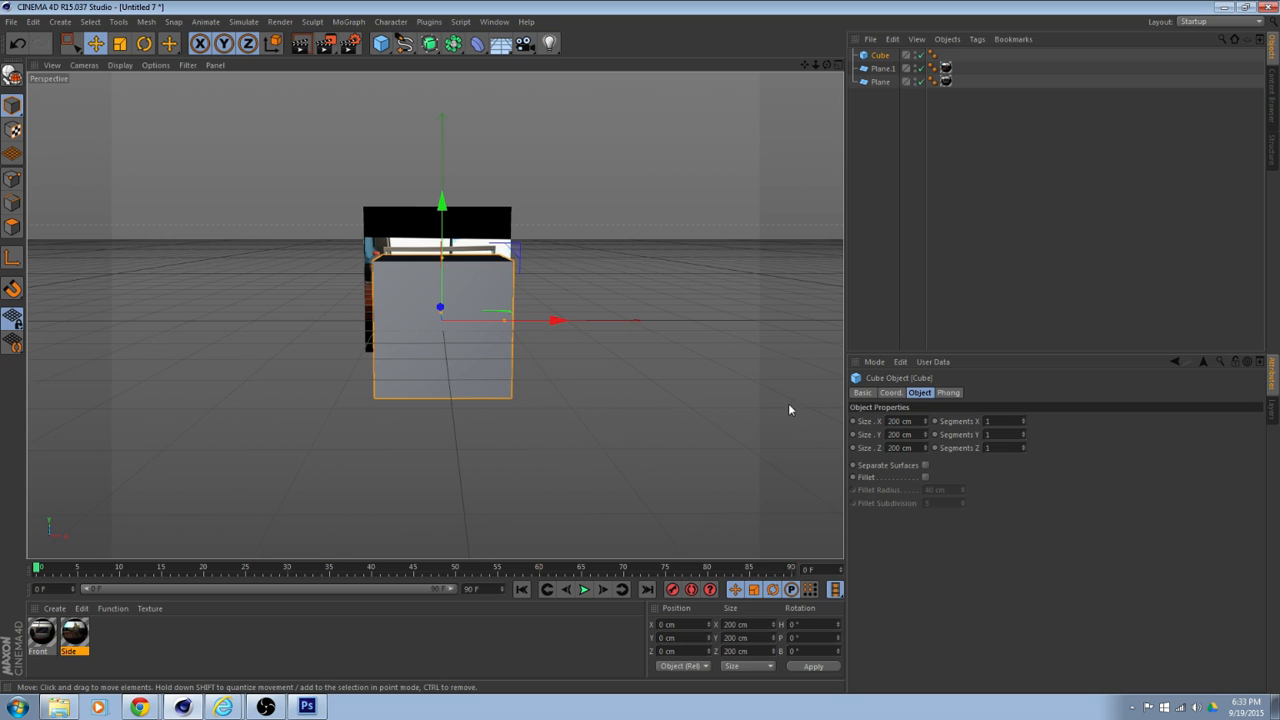
left_click_drag(548, 363, 309, 399, "alt")
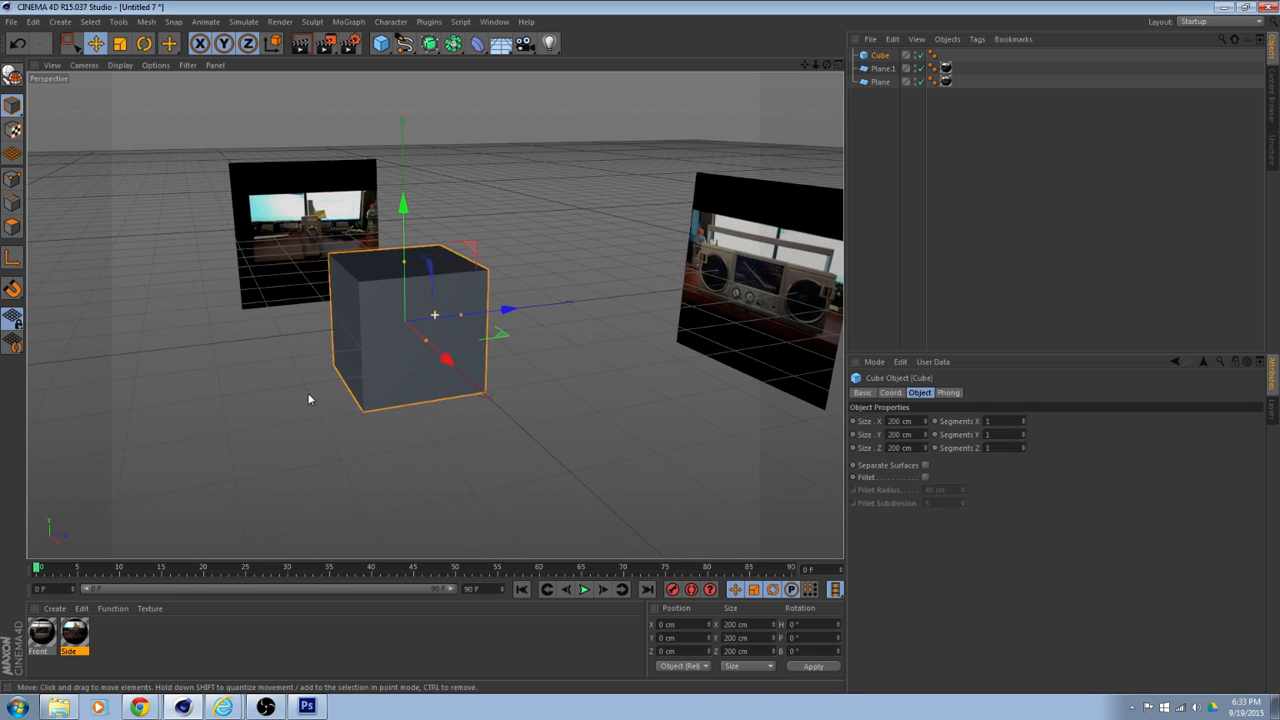
left_click_drag(489, 423, 679, 419, "alt")
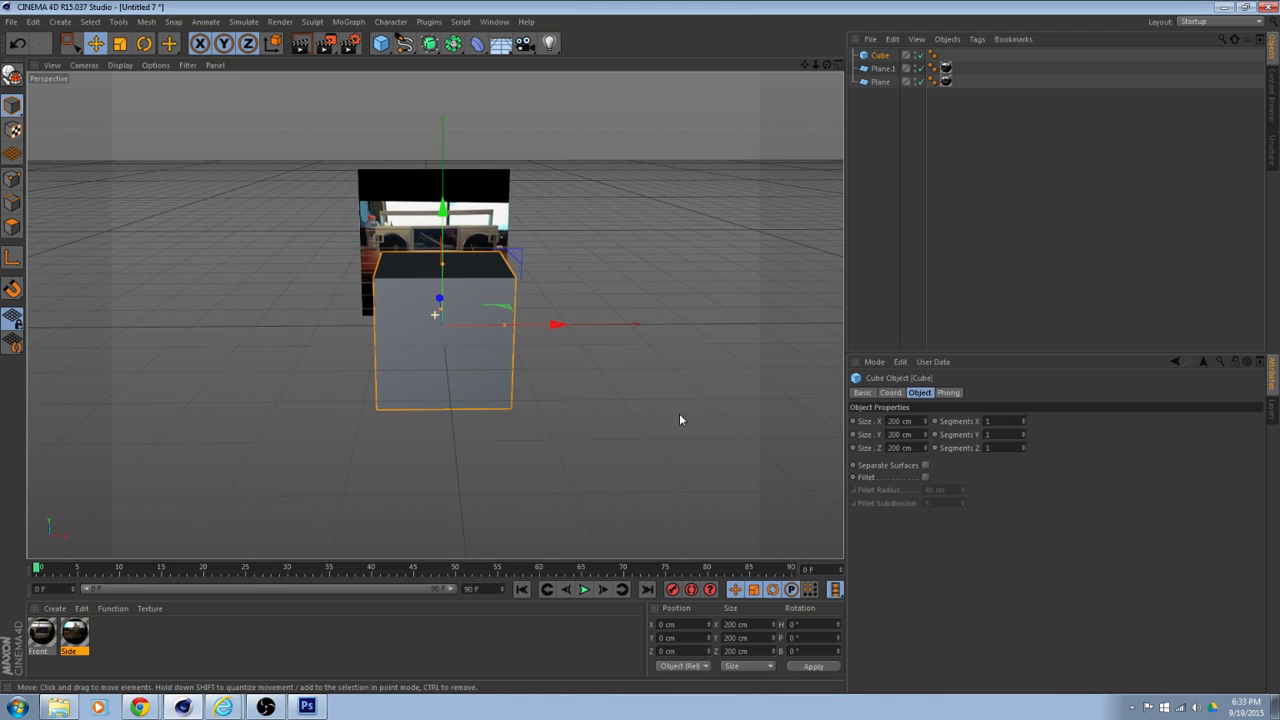
- Display the Perspective view's shading with lines and give the cube 2 segments along X, keeping 1 segment along Y
left_click(1023, 432)
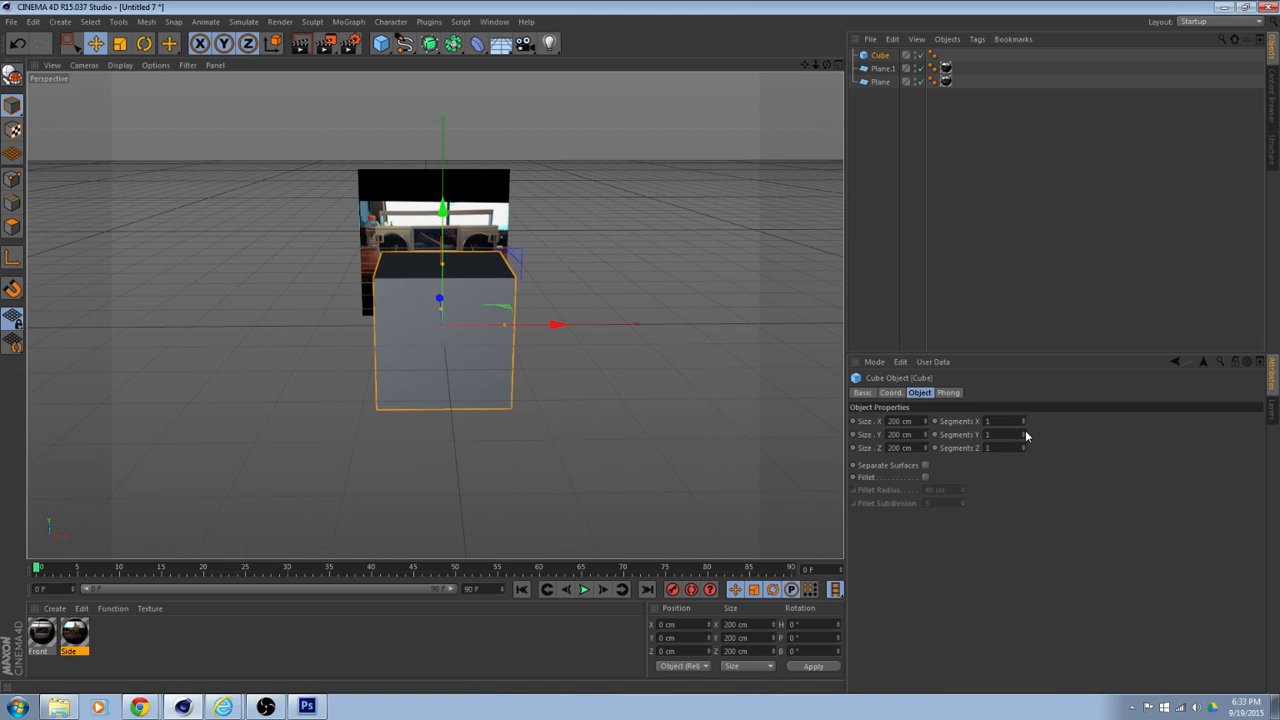
left_click(120, 65)
left_click(140, 98)
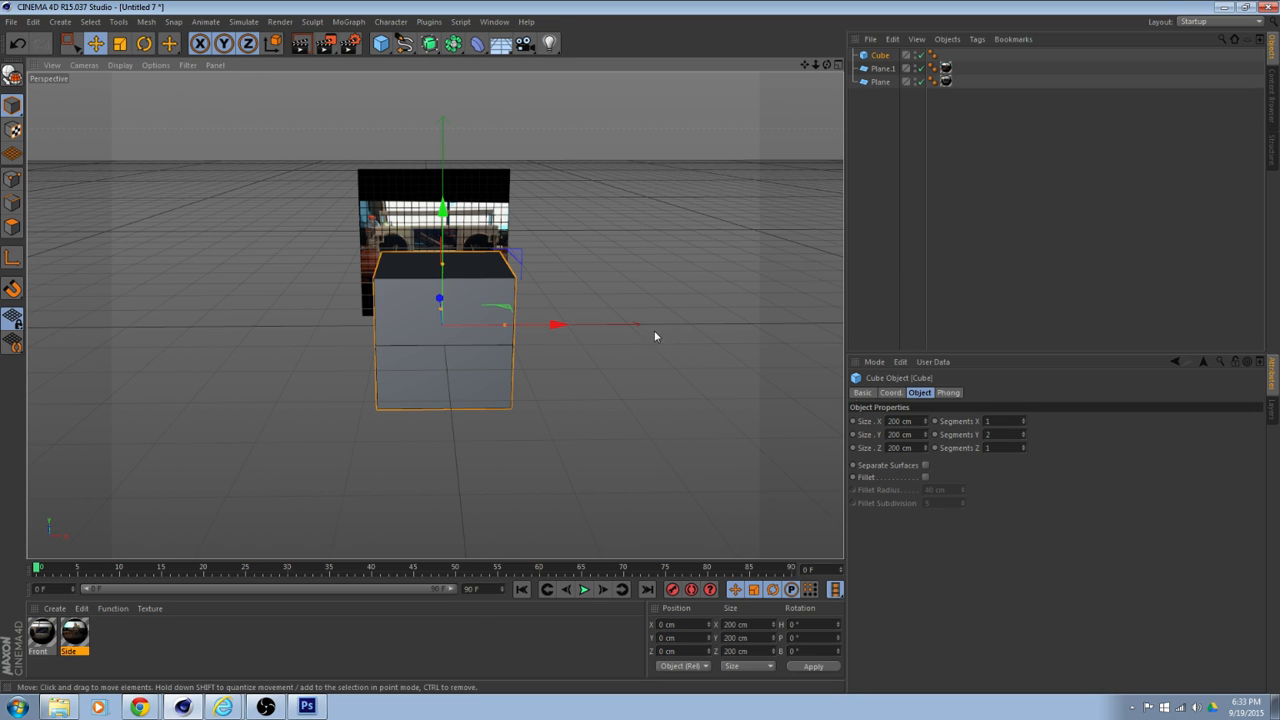
left_click(1024, 437)
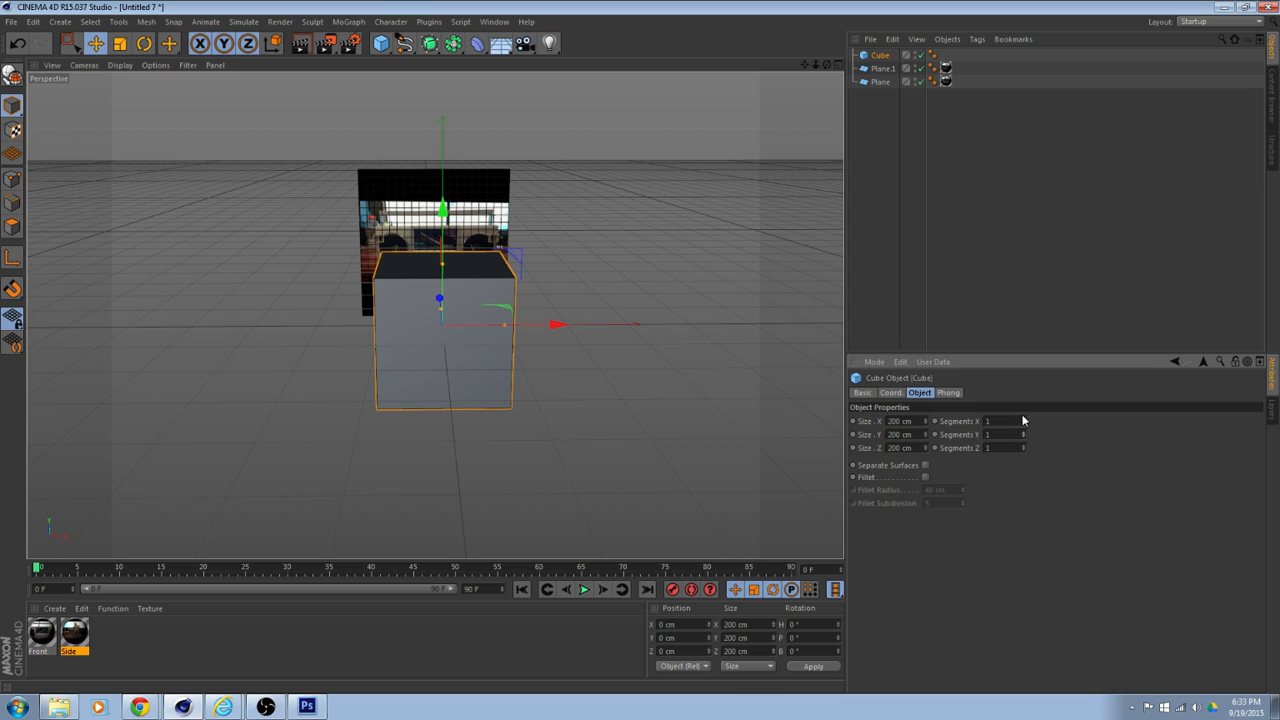
left_click(1023, 420)
left_click_drag(620, 408, 532, 408, "alt")
scroll(545, 380, "down", 2)
scroll(535, 415, "up", 3)
middle_click(585, 382)
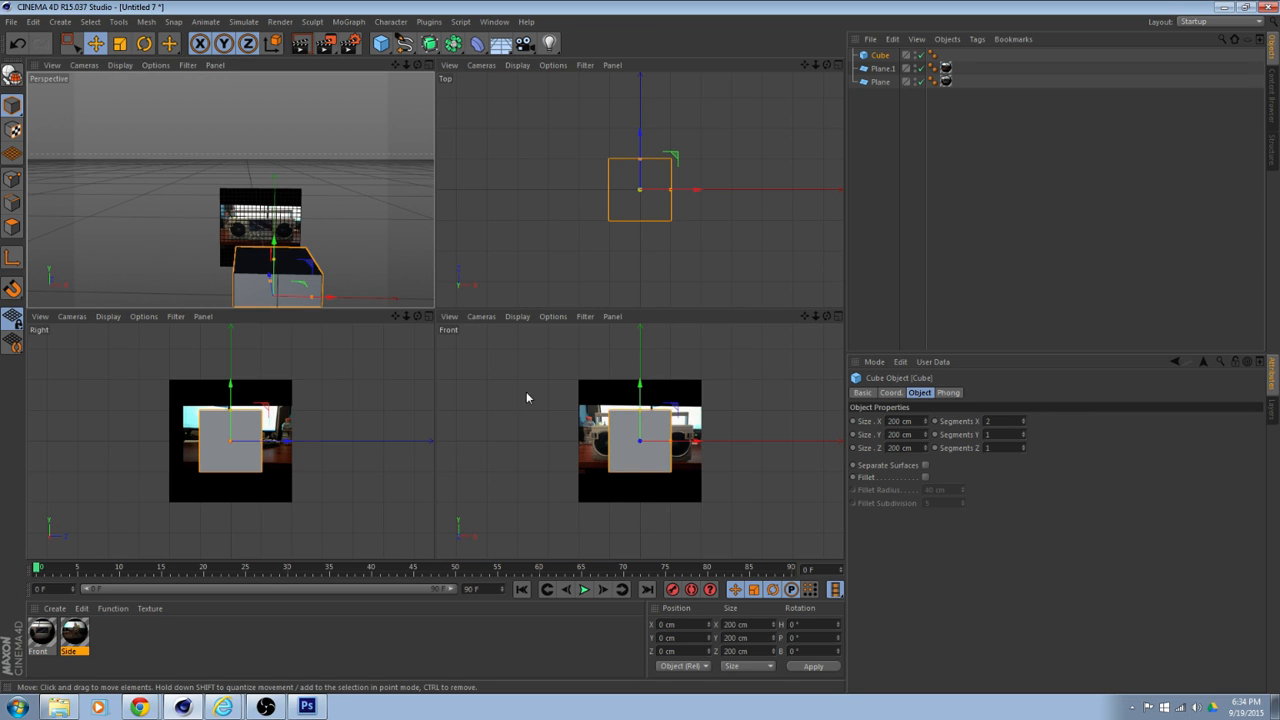
- Apply Gouraud Shading to the Front and Right views and deselect the cube
left_click(517, 316)
left_click(531, 340)
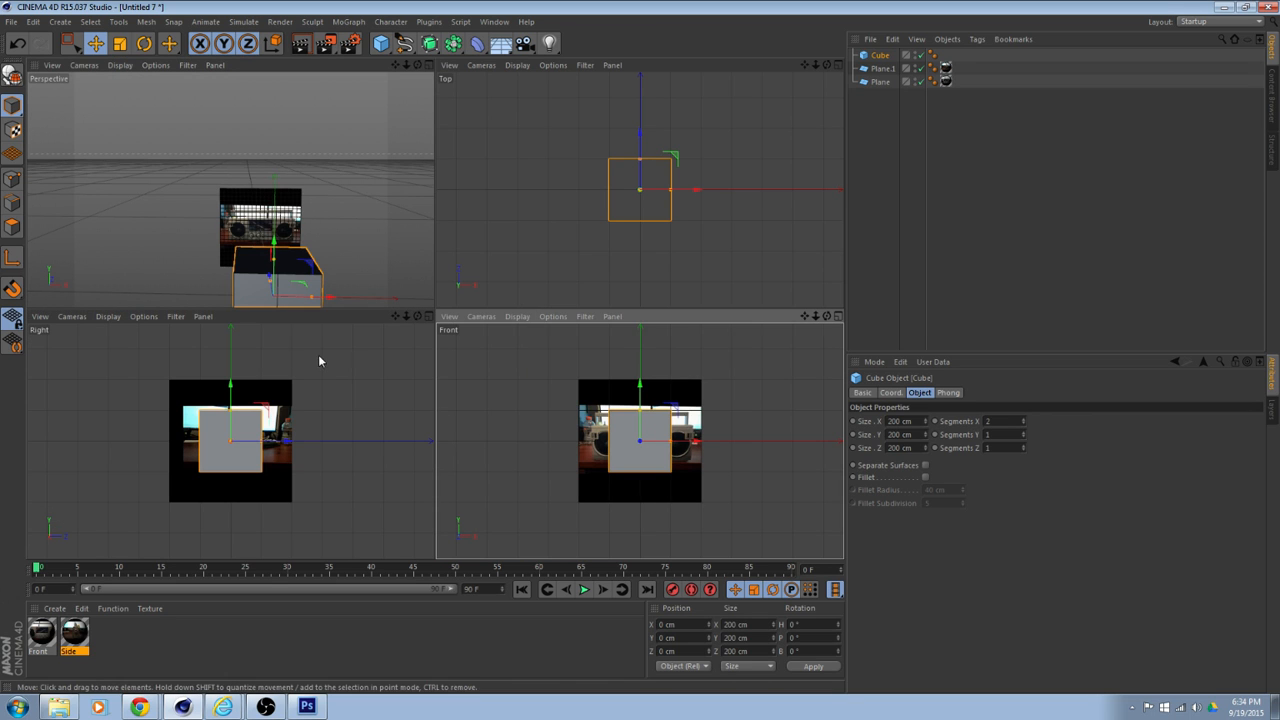
left_click(107, 317)
left_click(140, 336)
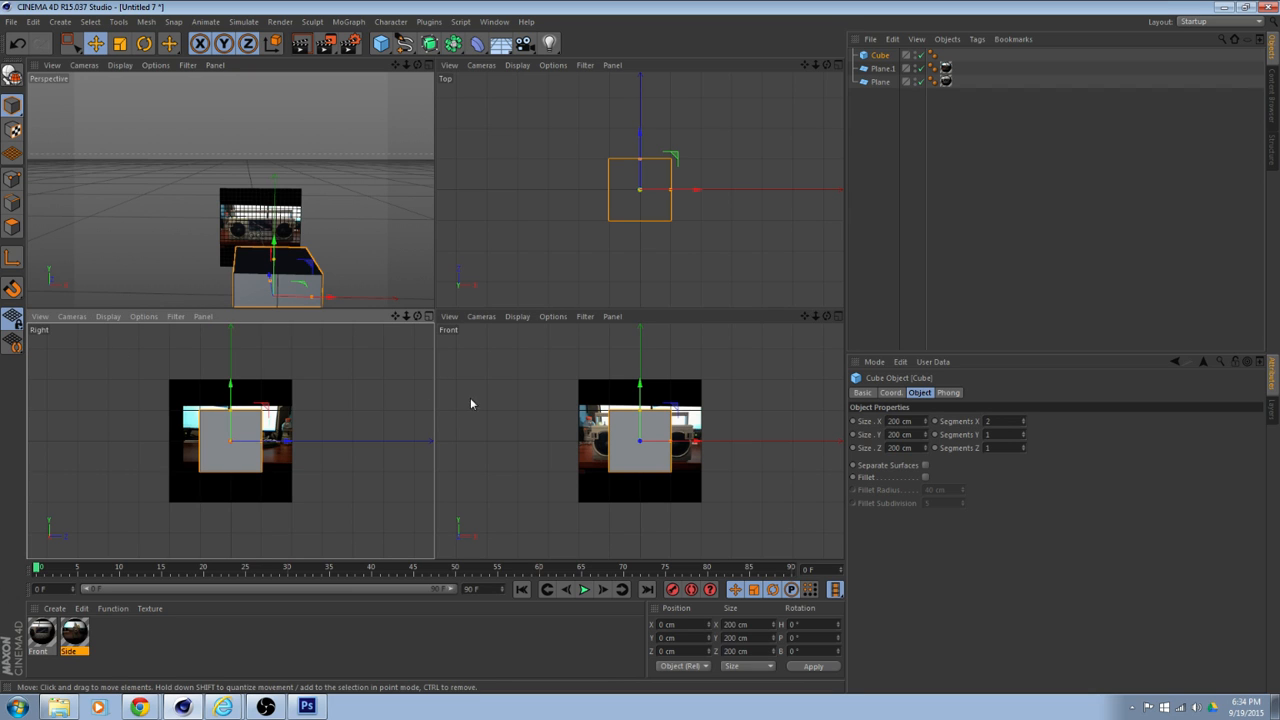
left_click(470, 397)
left_click(483, 319)
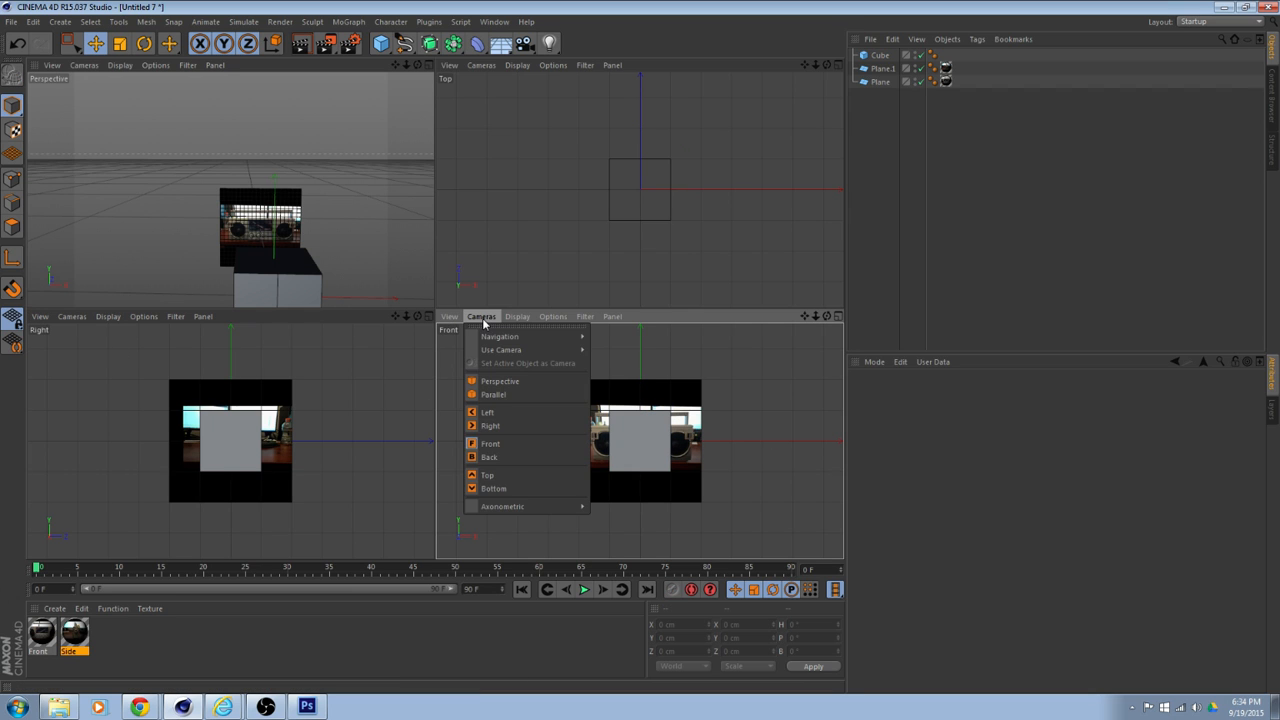
mouse_move(515, 317)
left_click(648, 442)
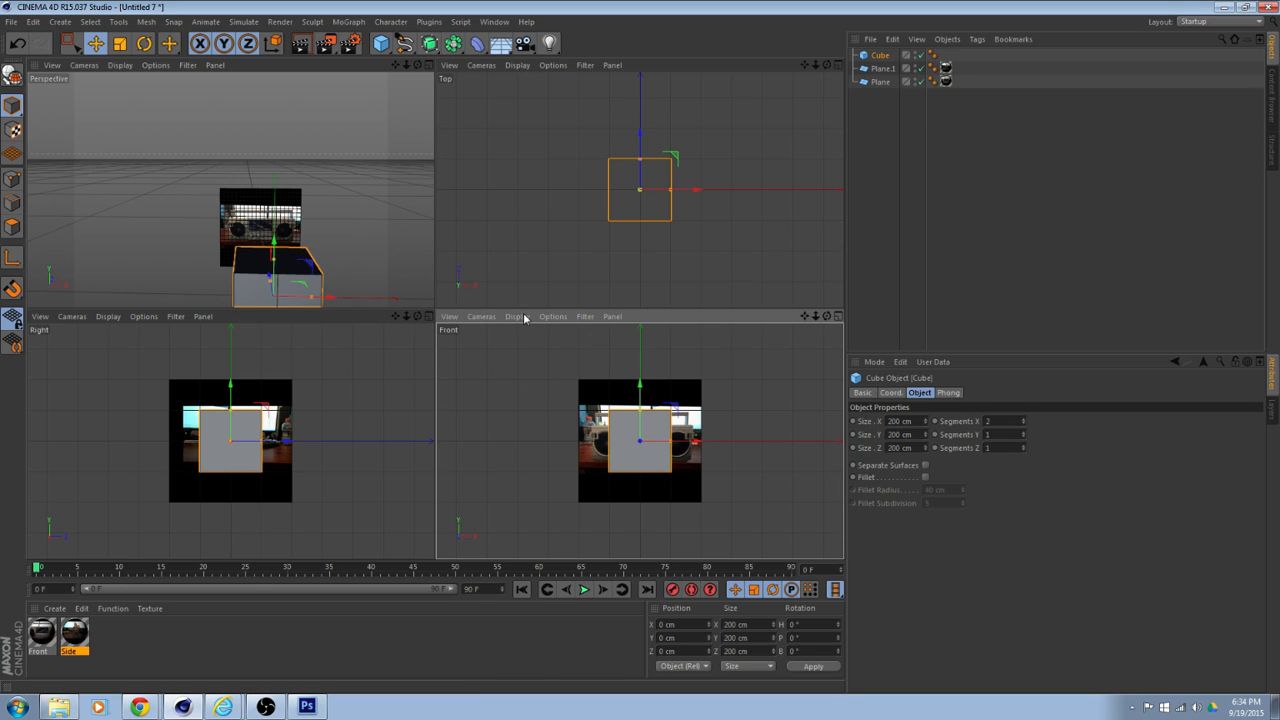
left_click(789, 364)
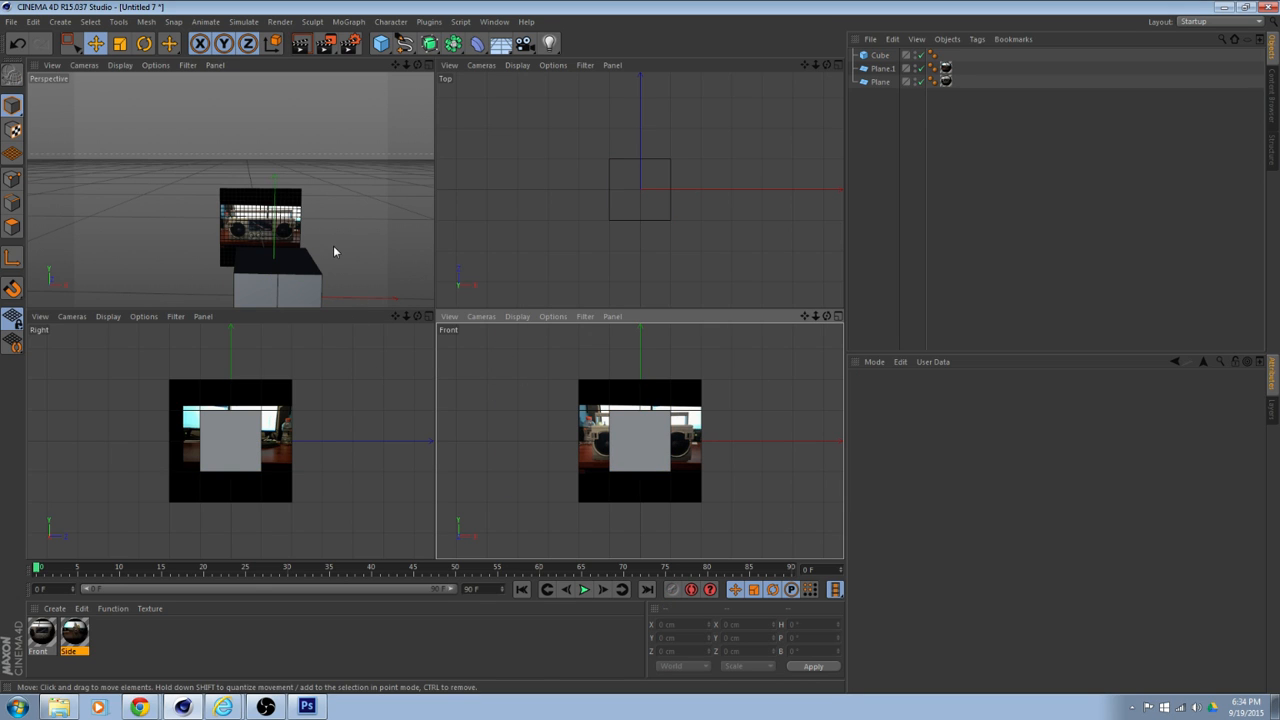
- Examine the cube's placement relative to the front and side reference planes from several angles in the Perspective view
middle_click(365, 261)
left_click_drag(443, 320, 506, 389, "alt")
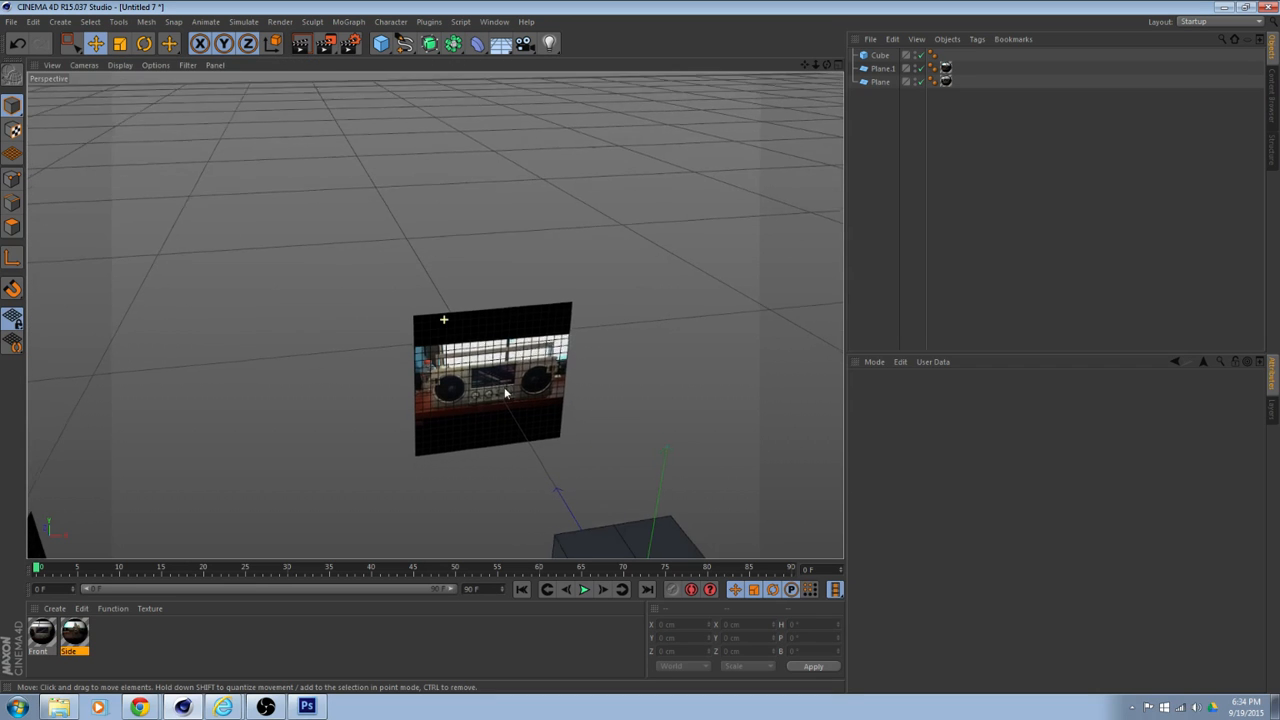
middle_click_drag(481, 313, 229, 143, "alt")
left_click_drag(228, 148, 376, 234, "alt")
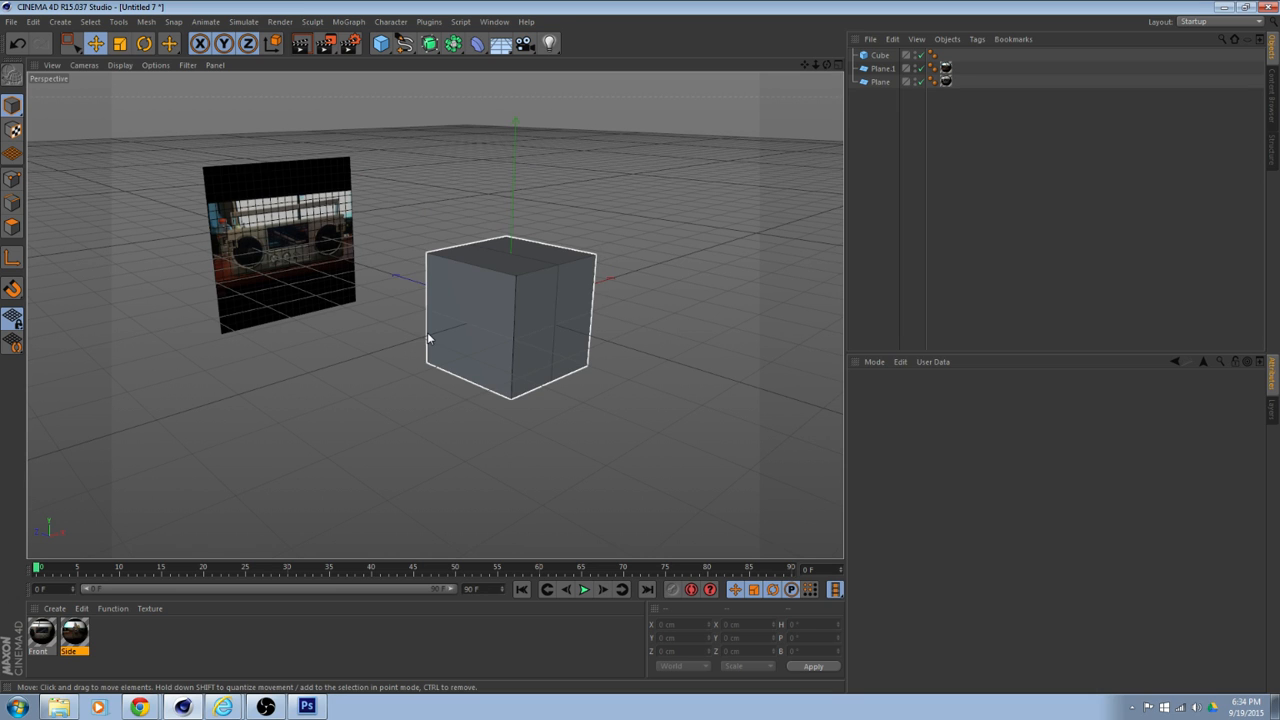
left_click_drag(427, 332, 200, 337, "alt")
middle_click(323, 341)
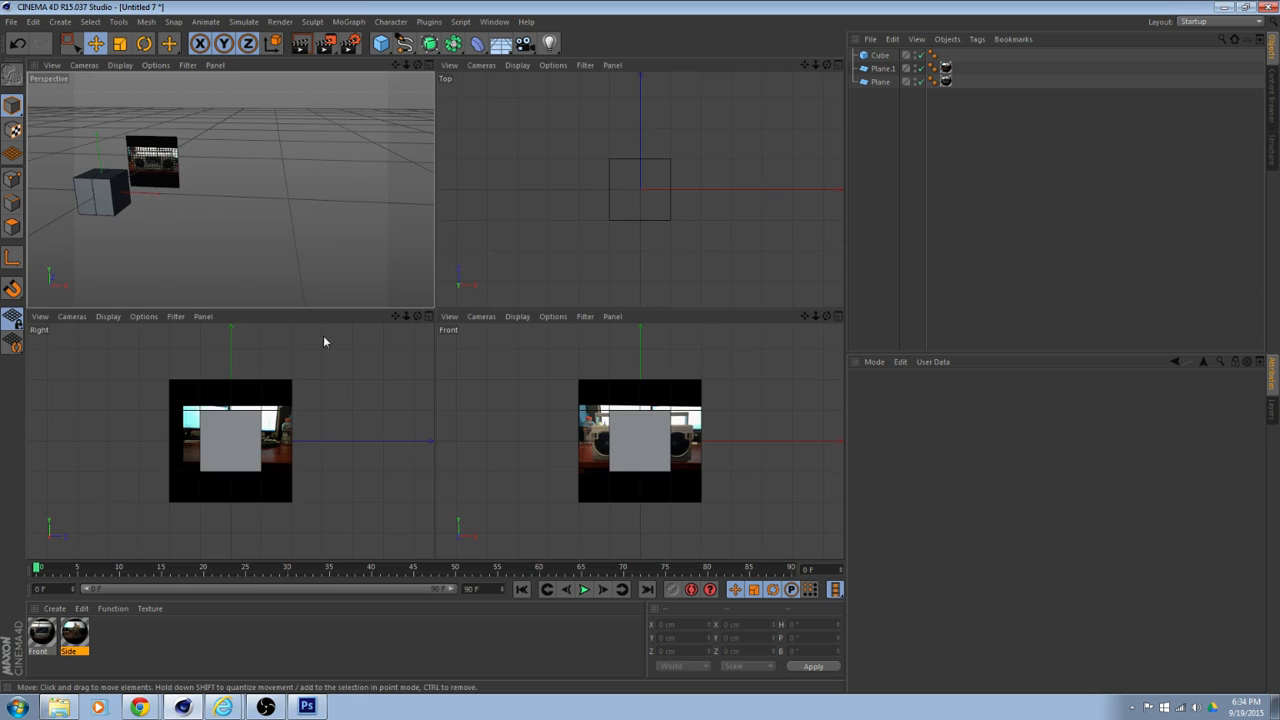
middle_click(183, 256)
left_click_drag(183, 256, 399, 300, "alt")
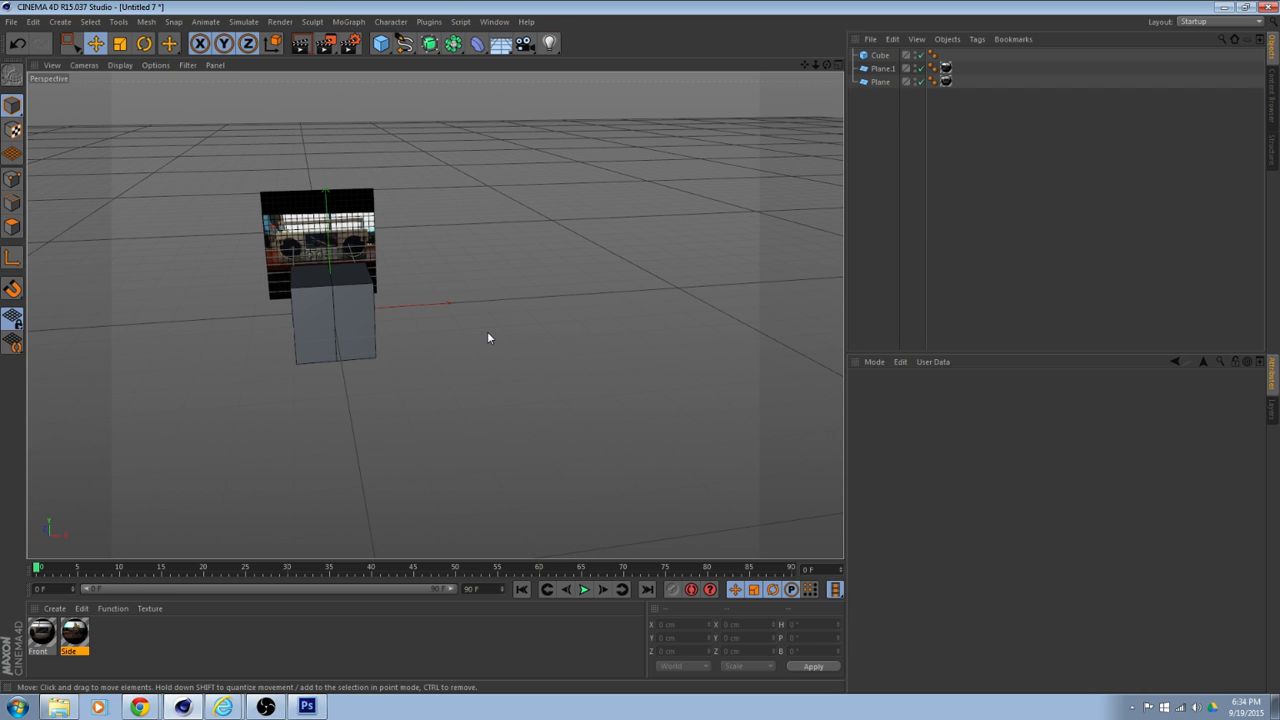
mouse_move(484, 358)
left_mouse_down("alt")
mouse_move(375, 370)
mouse_move(486, 340)
mouse_move(477, 383)
mouse_move(468, 341)
left_mouse_up("alt")
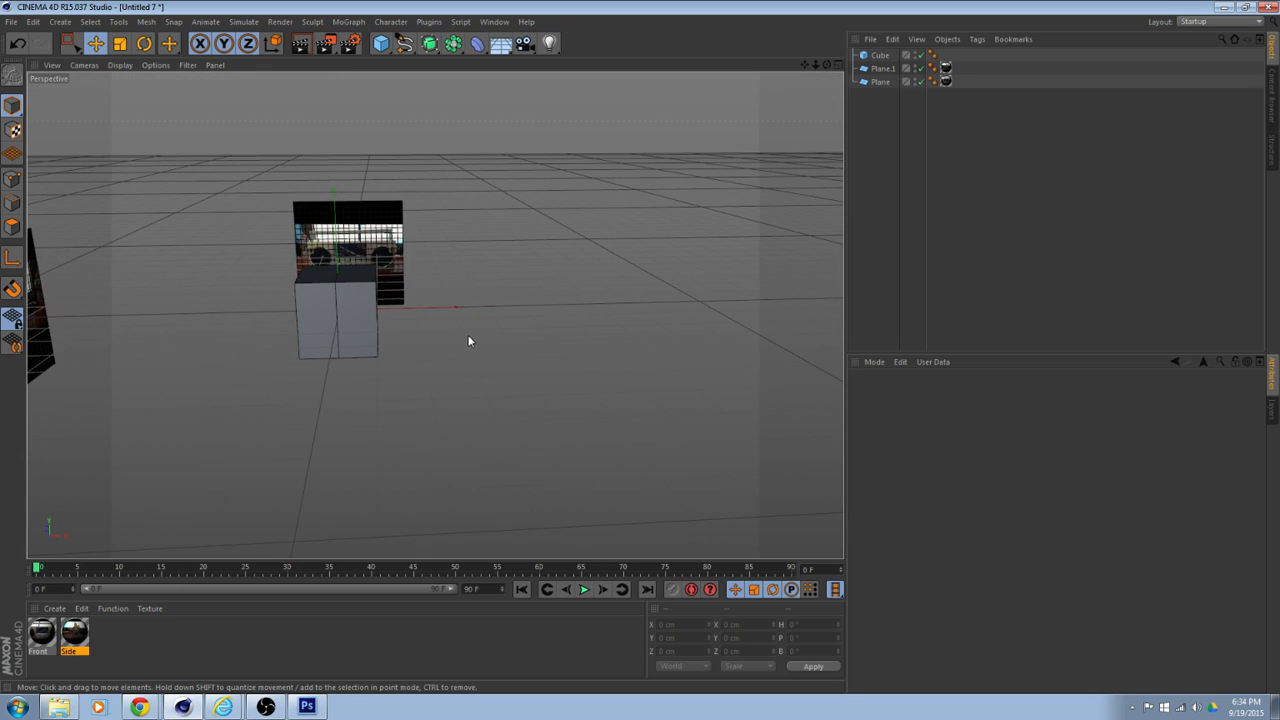
- Create a new material with Specular disabled and Transparency enabled at 64% brightness
double_click(157, 628)
double_click(41, 636)
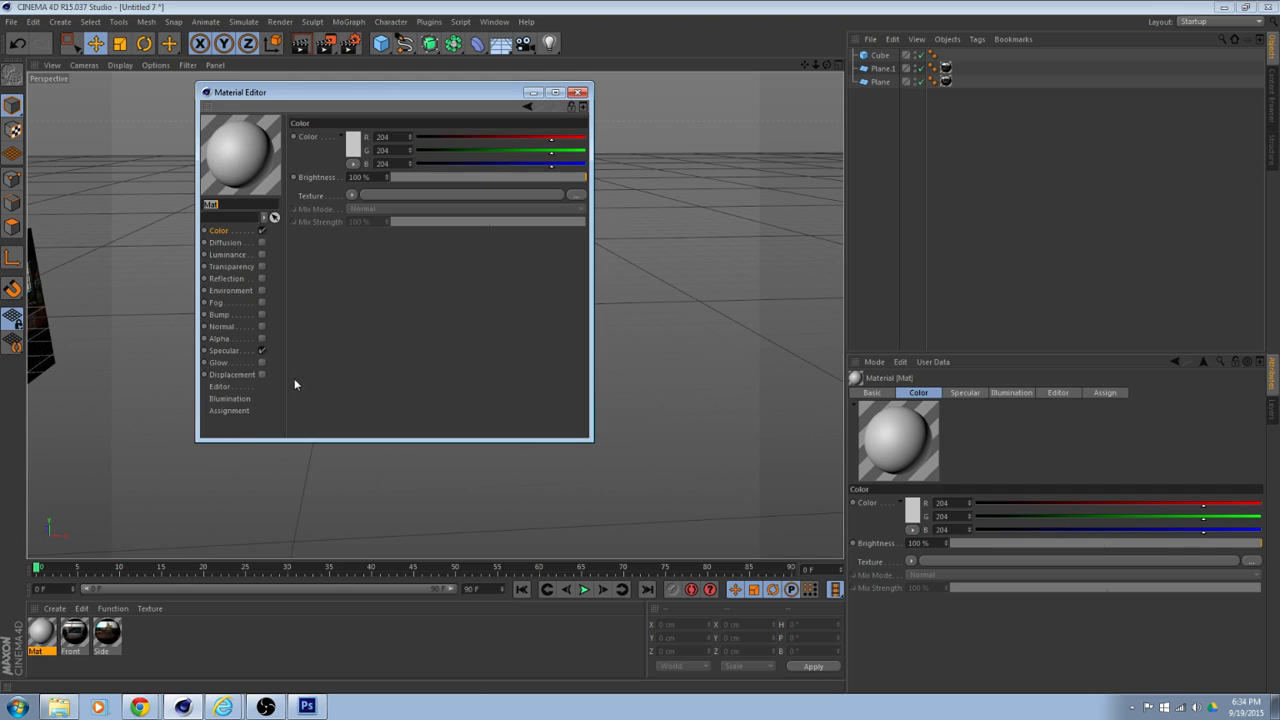
left_click(261, 350)
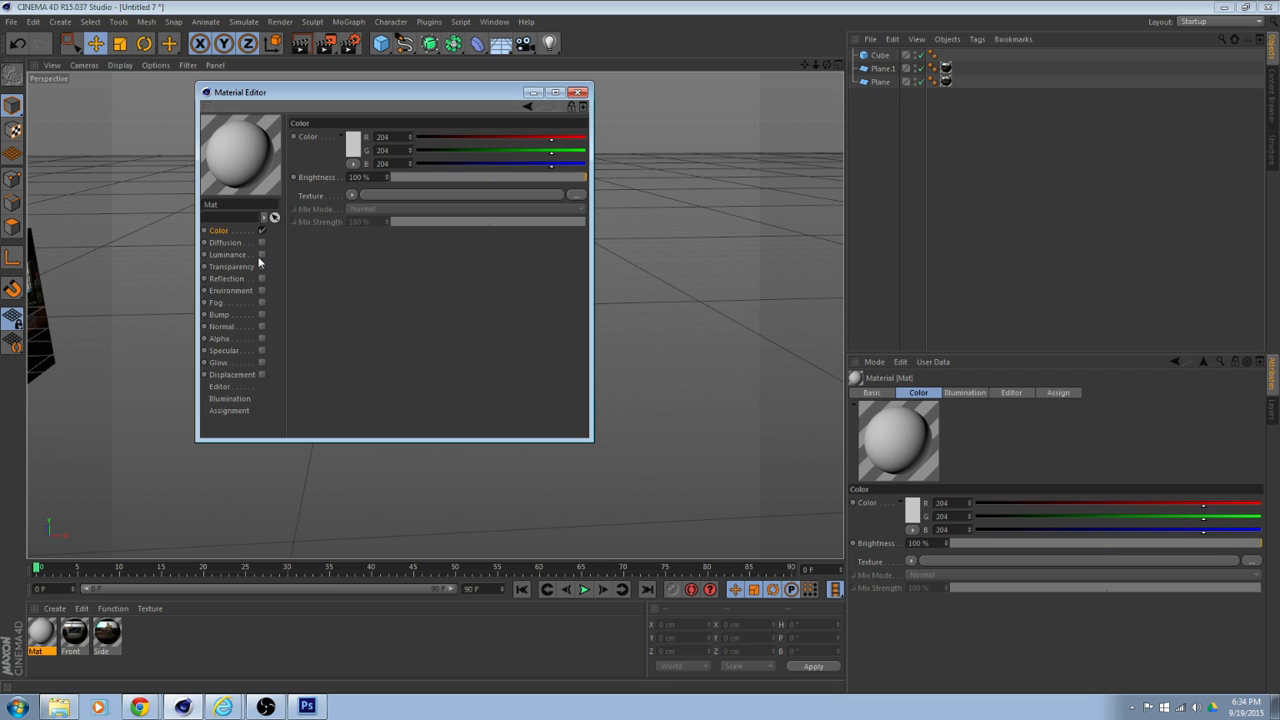
left_click(261, 266)
left_click(509, 177)
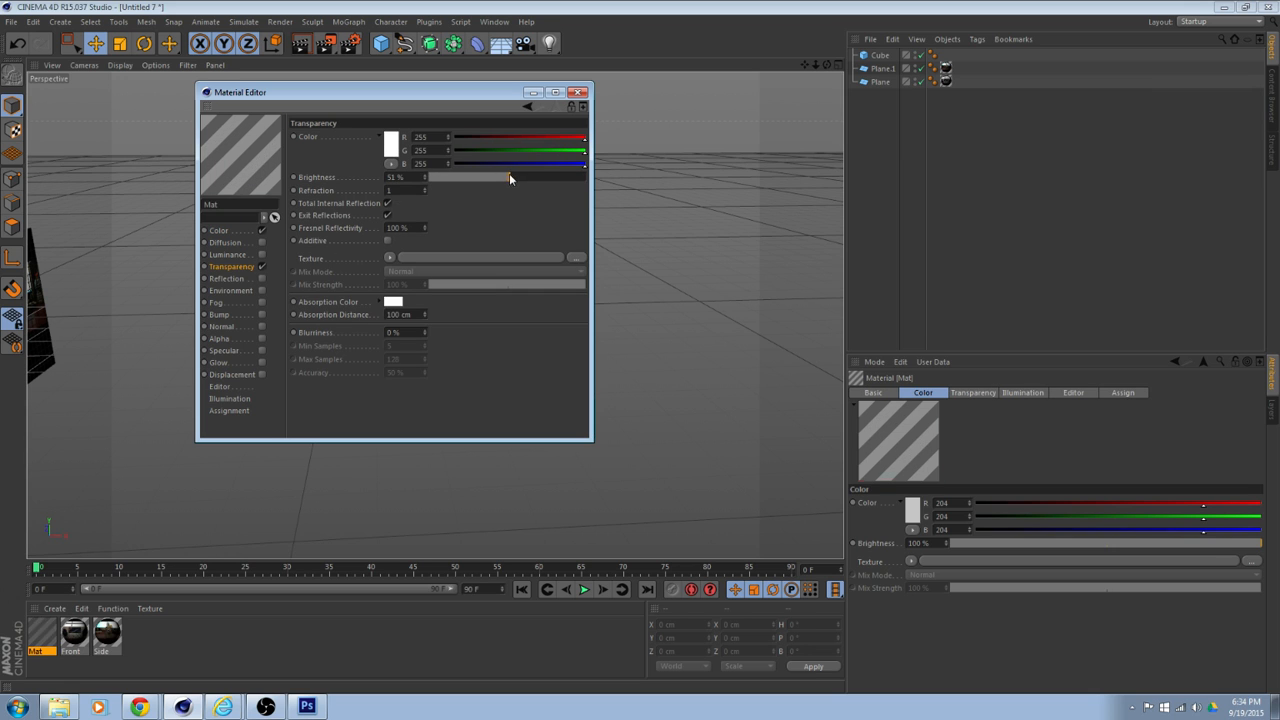
left_click_drag(523, 177, 533, 177)
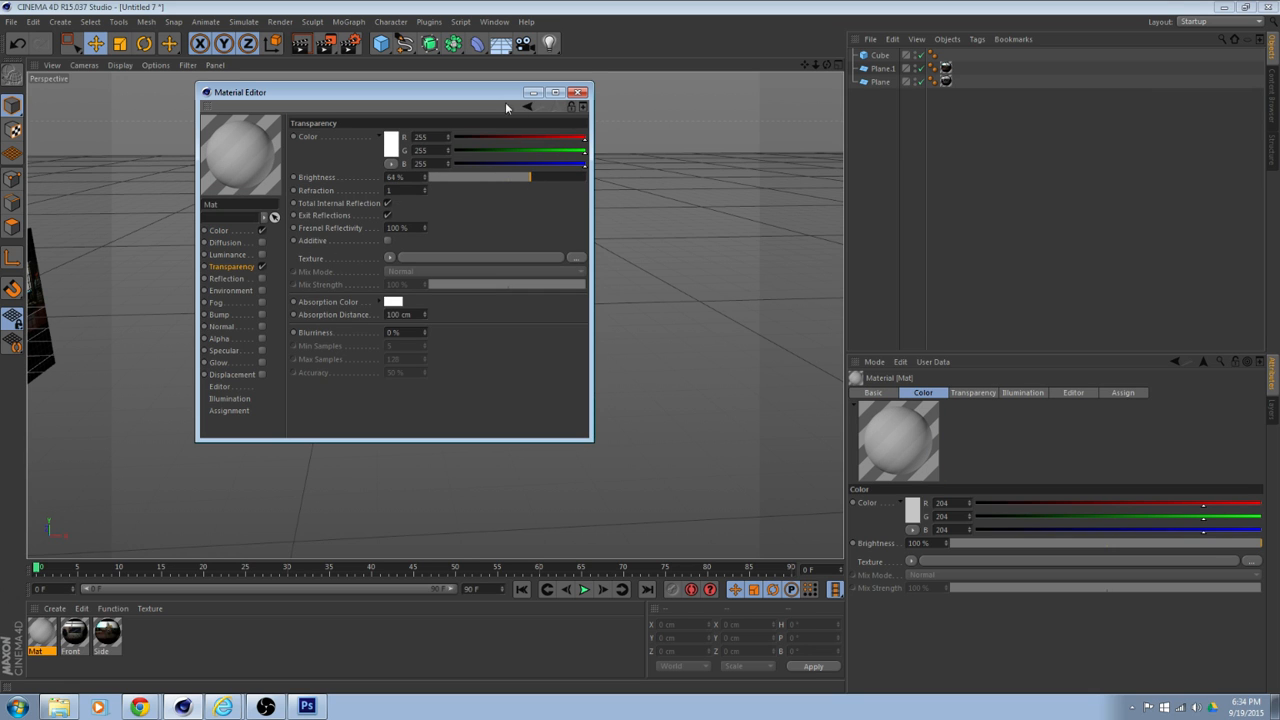
- Apply the new material to the cube and set its Transparency brightness to 77%
left_click_drag(507, 95, 786, 318)
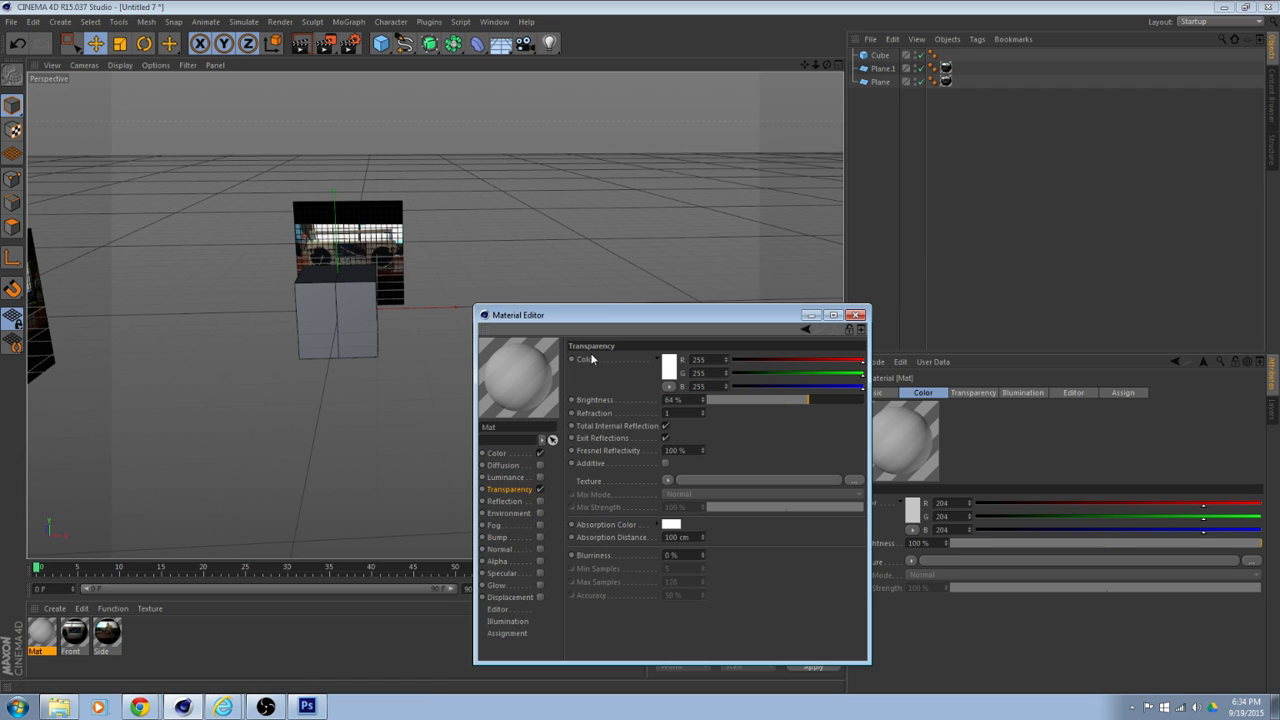
left_click_drag(39, 636, 325, 451)
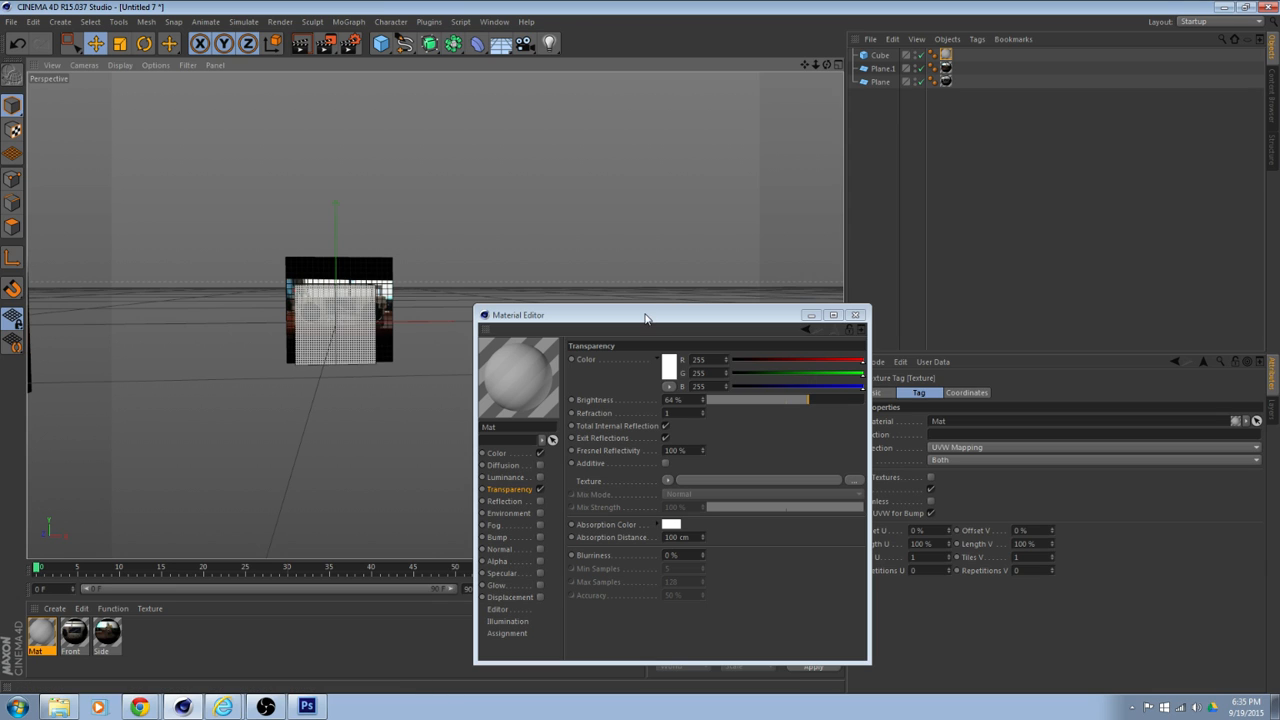
left_click_drag(645, 318, 937, 241)
middle_click(554, 343)
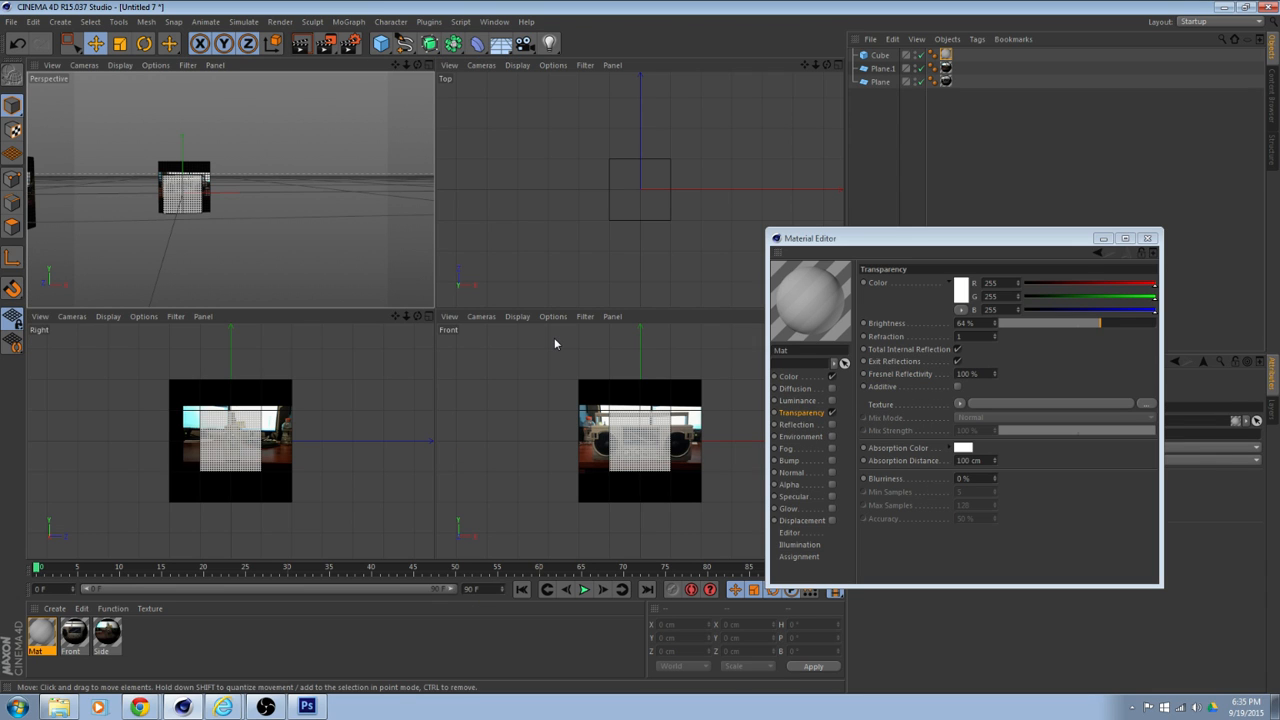
left_click_drag(1089, 322, 1119, 326)
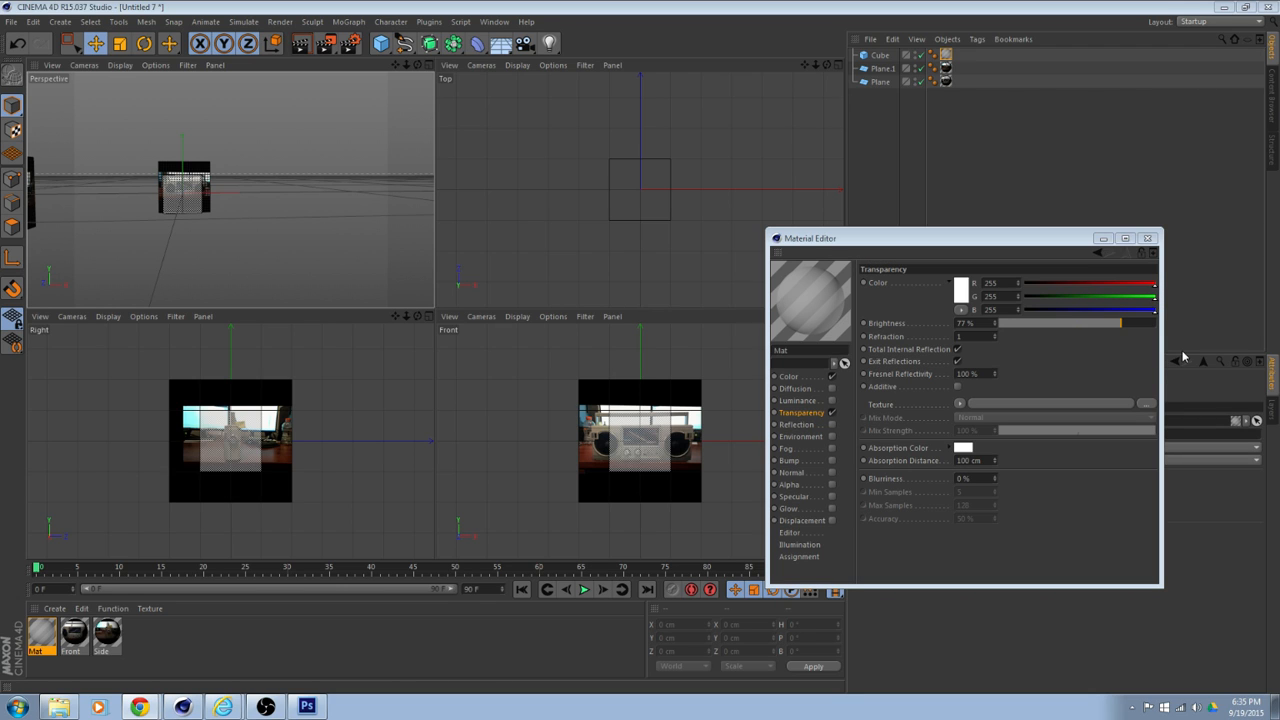
mouse_move(335, 252)
left_mouse_down("alt")
mouse_move(296, 250)
mouse_move(337, 246)
mouse_move(308, 244)
left_mouse_up("alt")
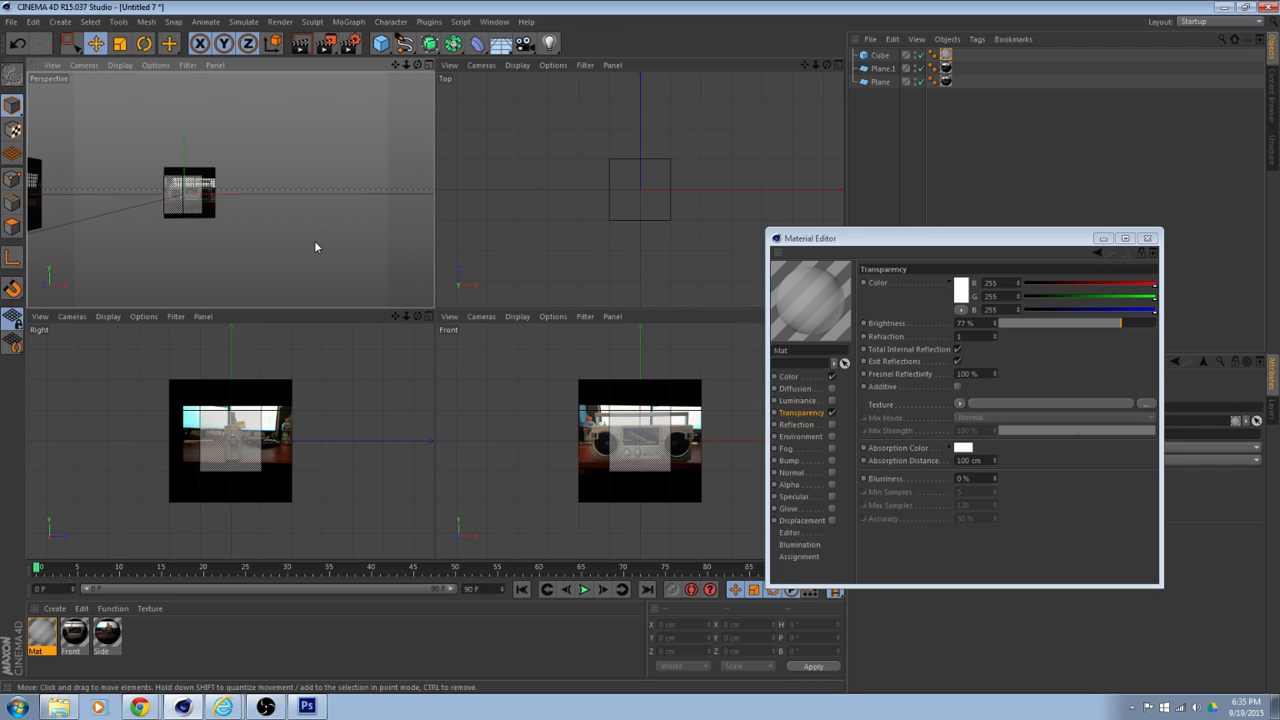
left_click_drag(314, 247, 362, 244, "alt")
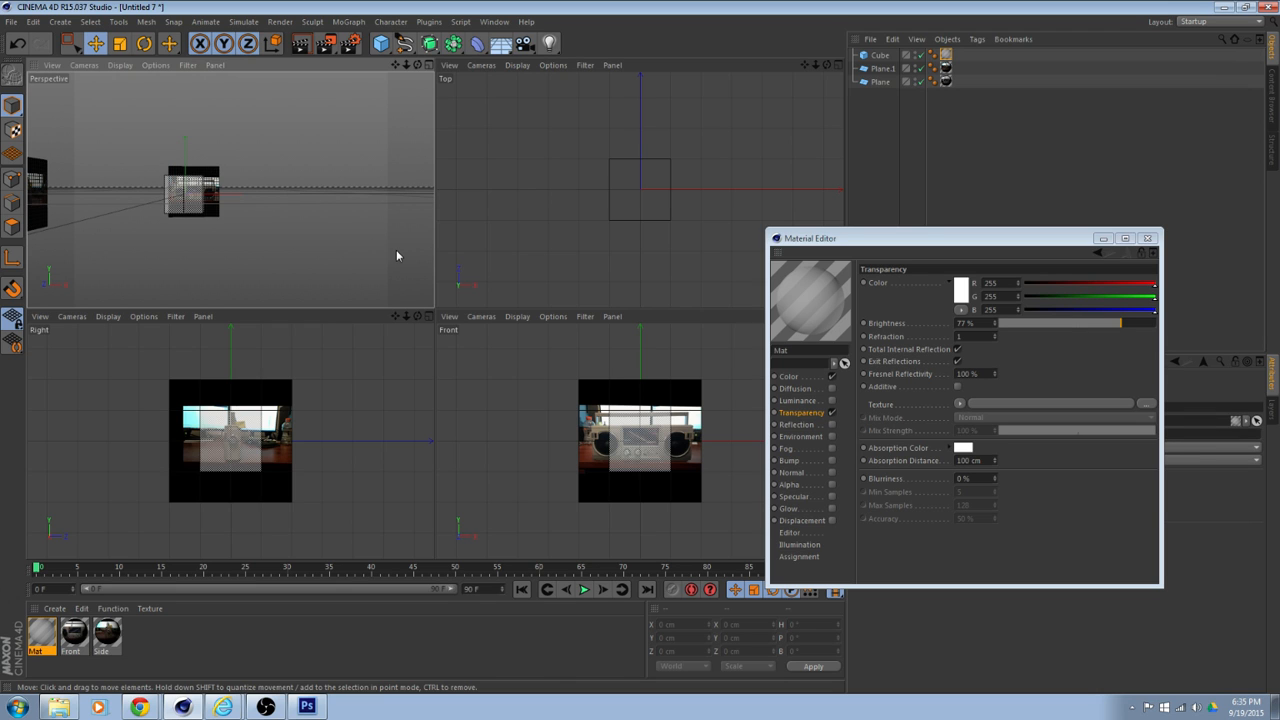
key("Escape")
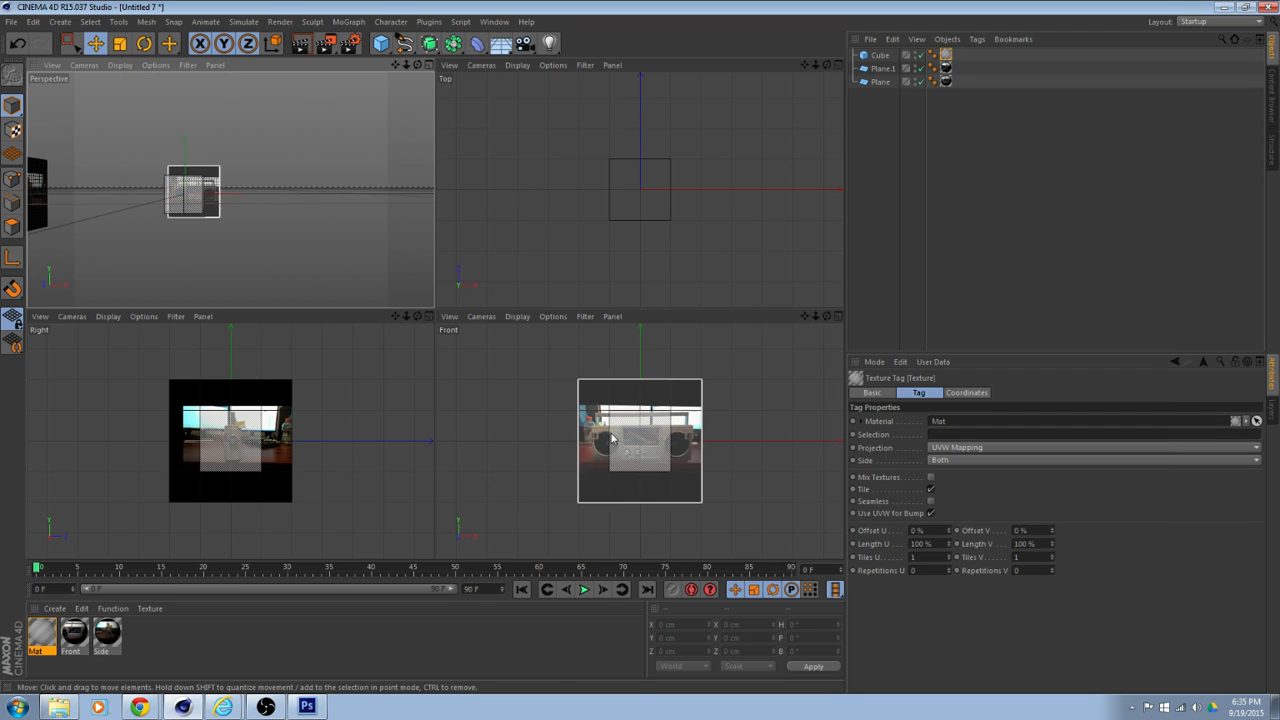
- Maximize the Front view, select the cube and convert it to an editable polygon object
middle_click(746, 415)
left_click(445, 330)
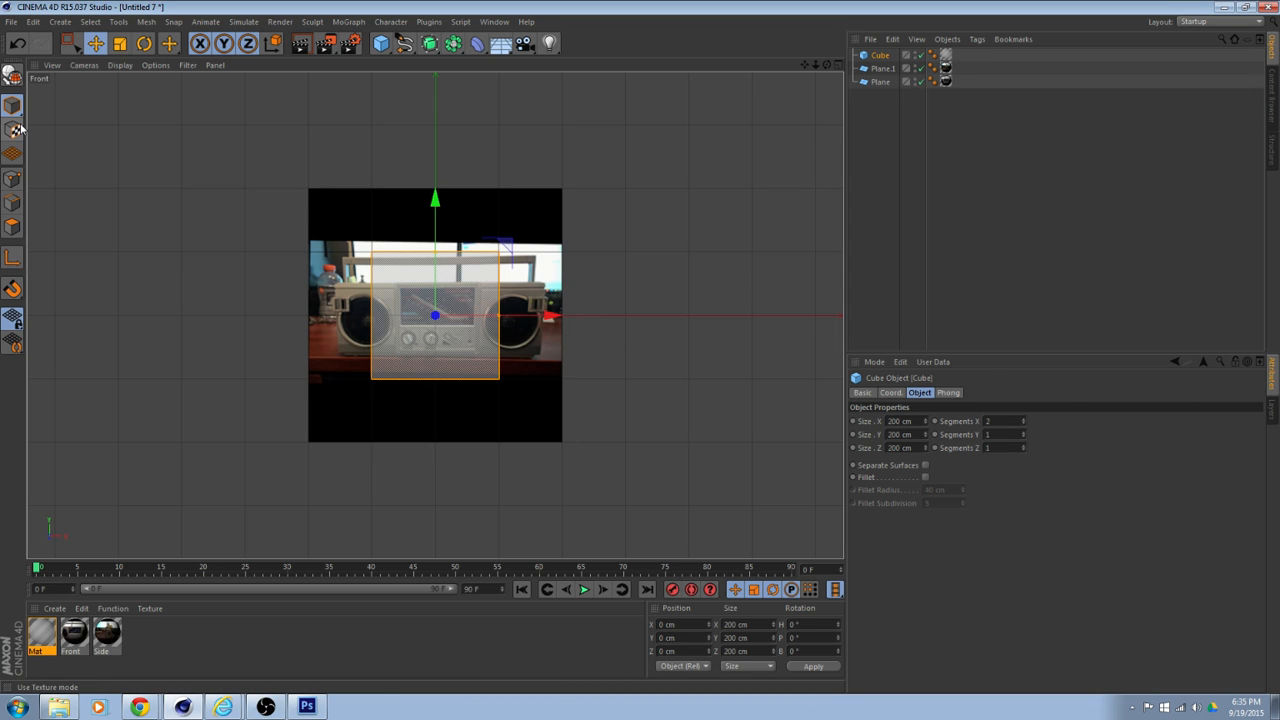
key("c")
- Scale the cube along the Y axis to about 124 cm in the Front view
scroll(127, 220, "up", 3)
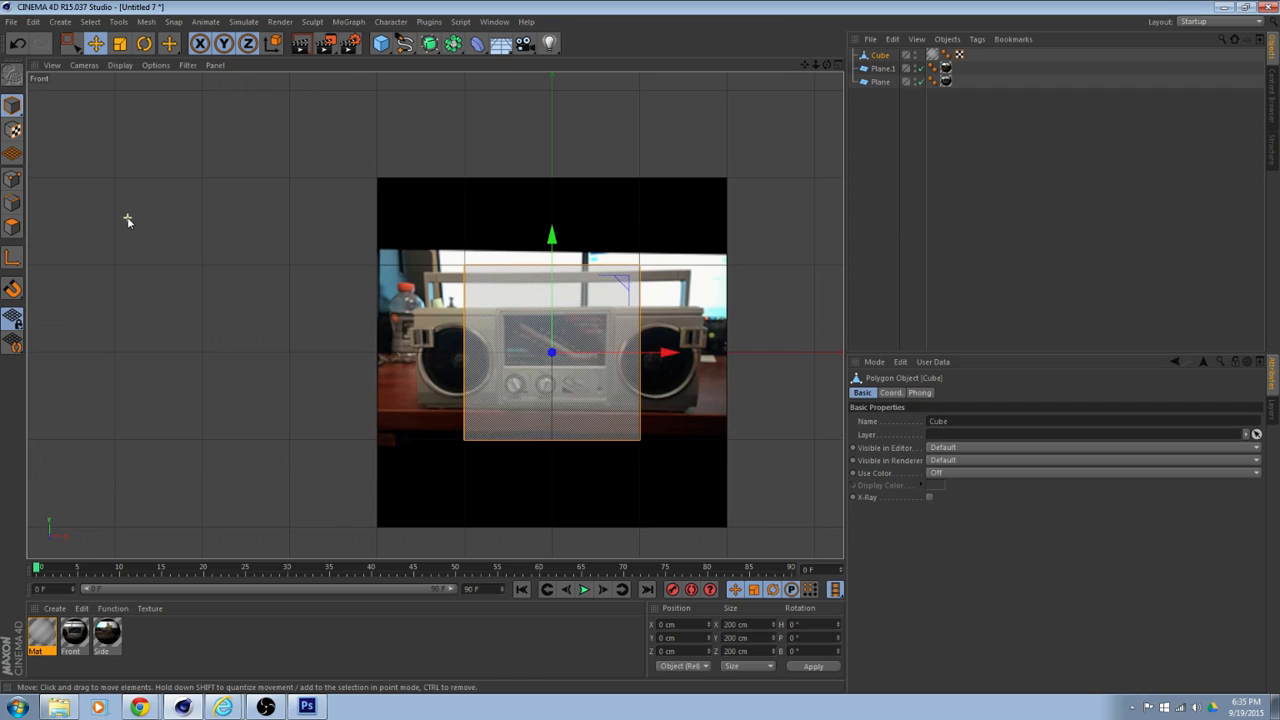
scroll(53, 167, "up", 2)
key("t")
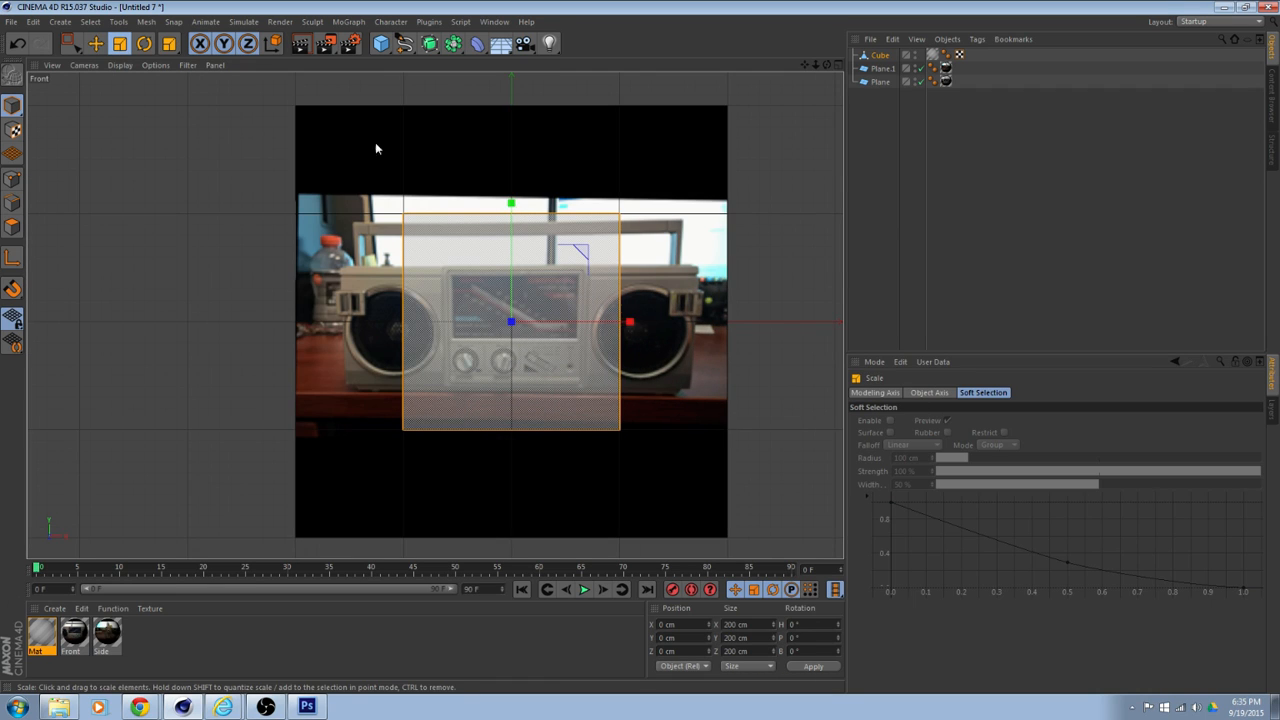
left_click_drag(511, 203, 506, 252)
scroll(504, 247, "up", 3)
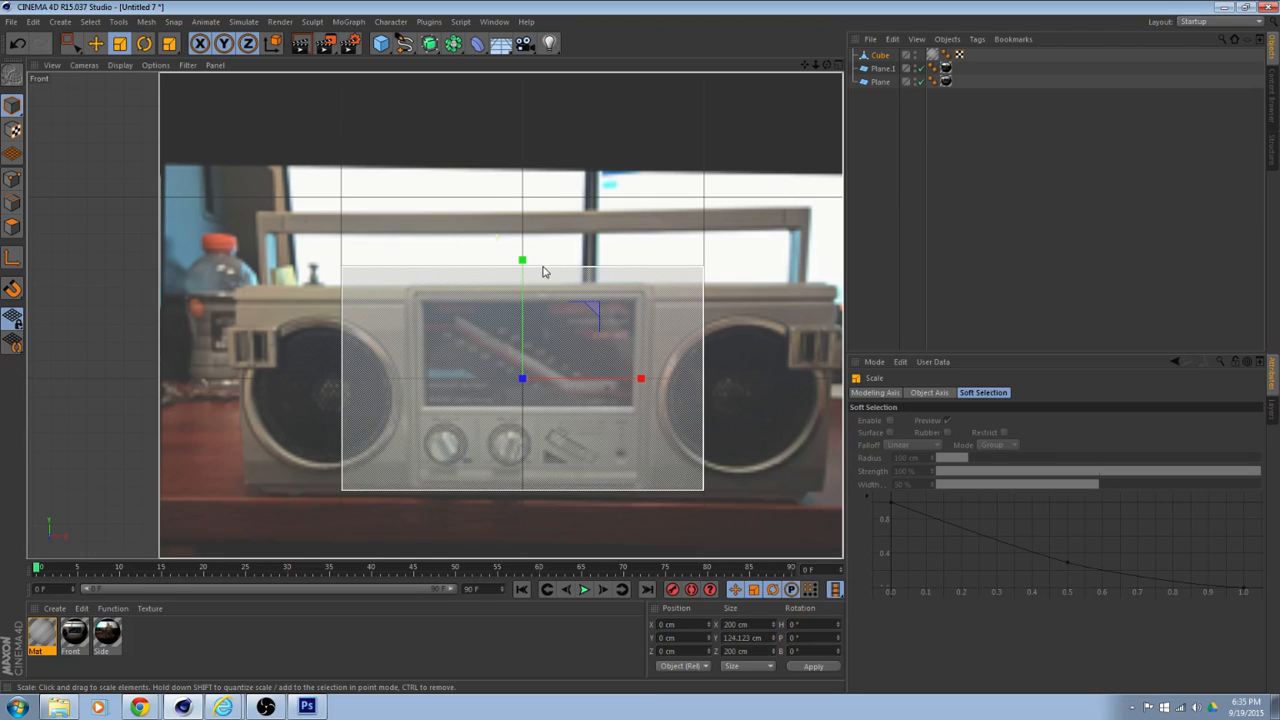
middle_click_drag(554, 259, 524, 189, "alt")
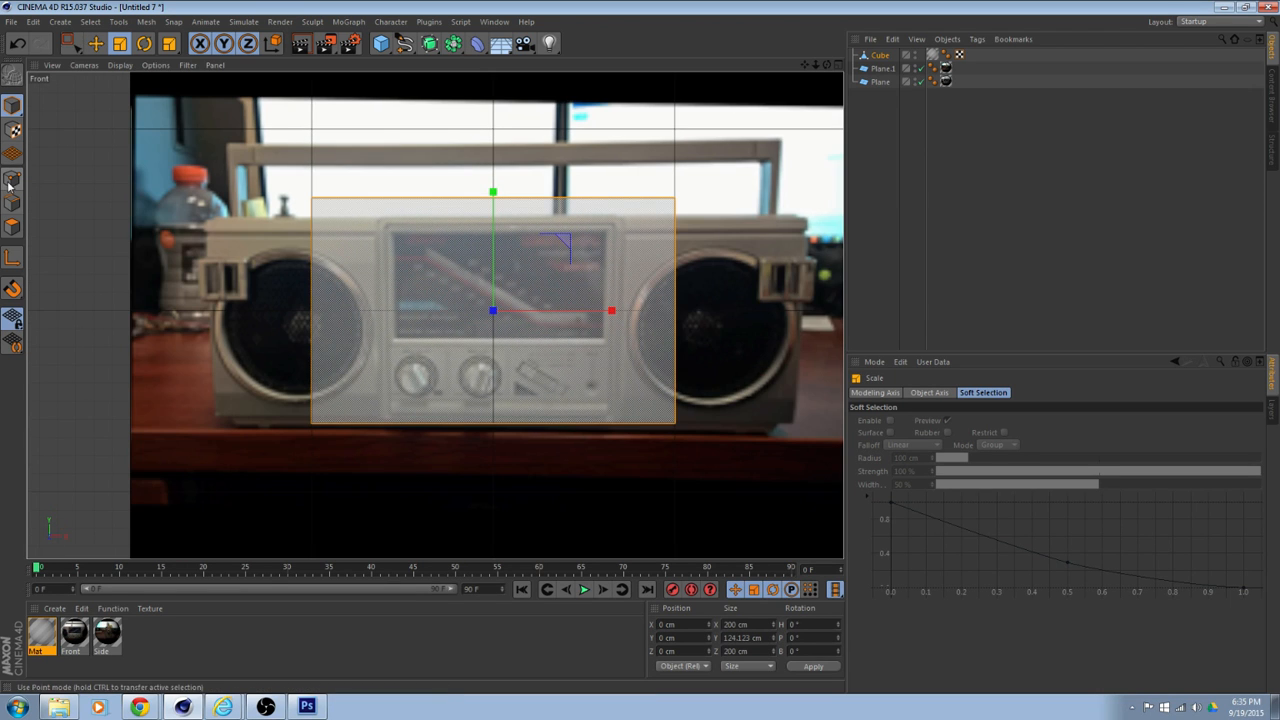
- Rectangle-select the cube's top points with hidden elements included and lower them to about Y 51.4 cm at the boombox's top edge
left_click(10, 182)
left_click(68, 44)
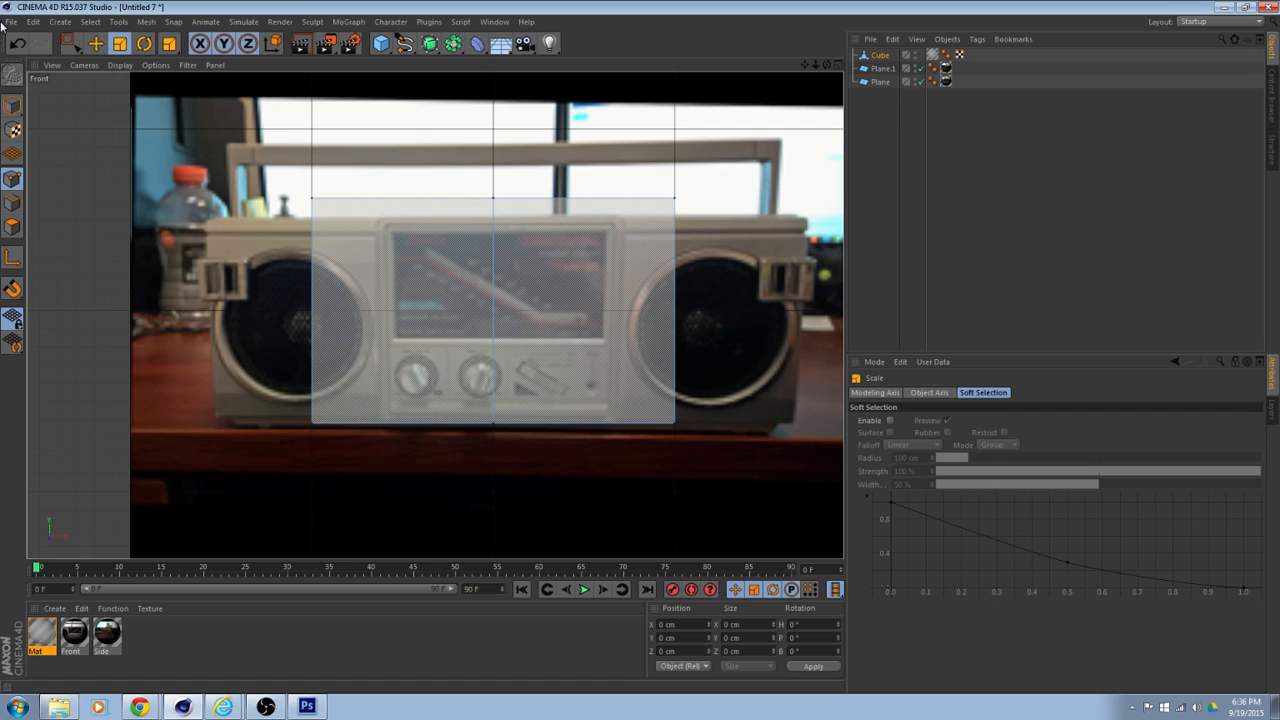
left_click(70, 44)
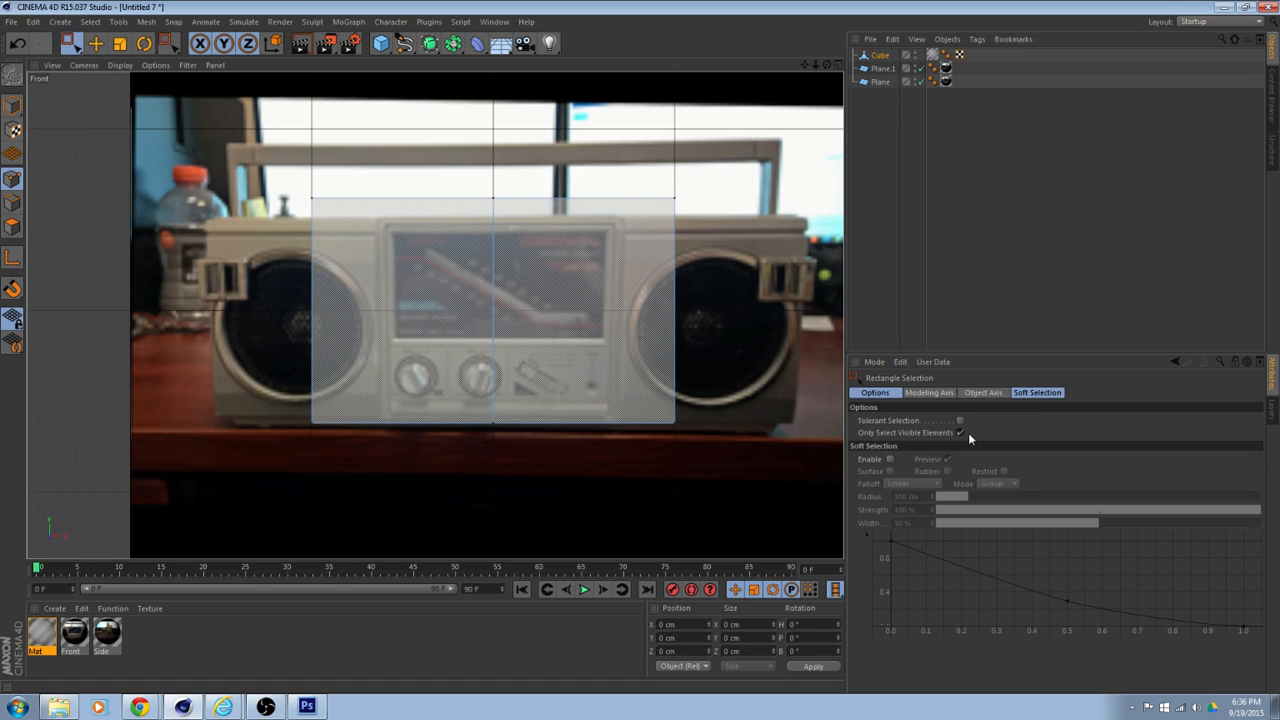
left_click(962, 432)
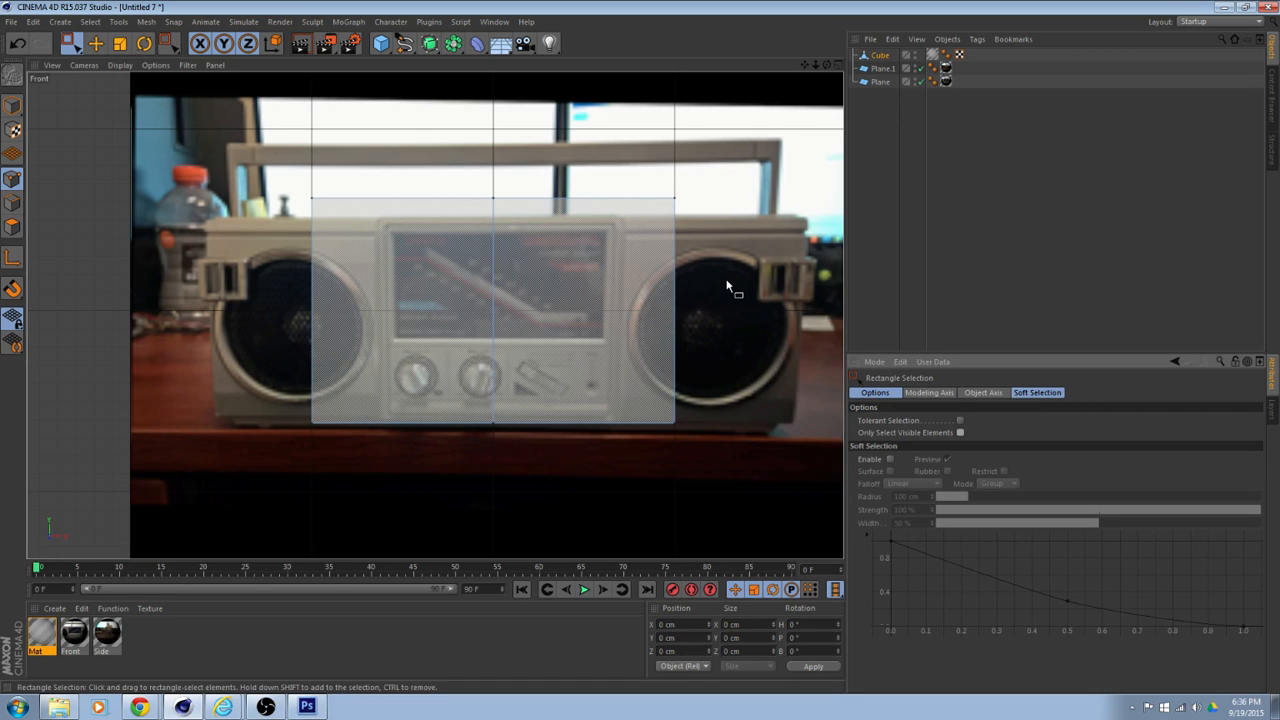
left_click(728, 287)
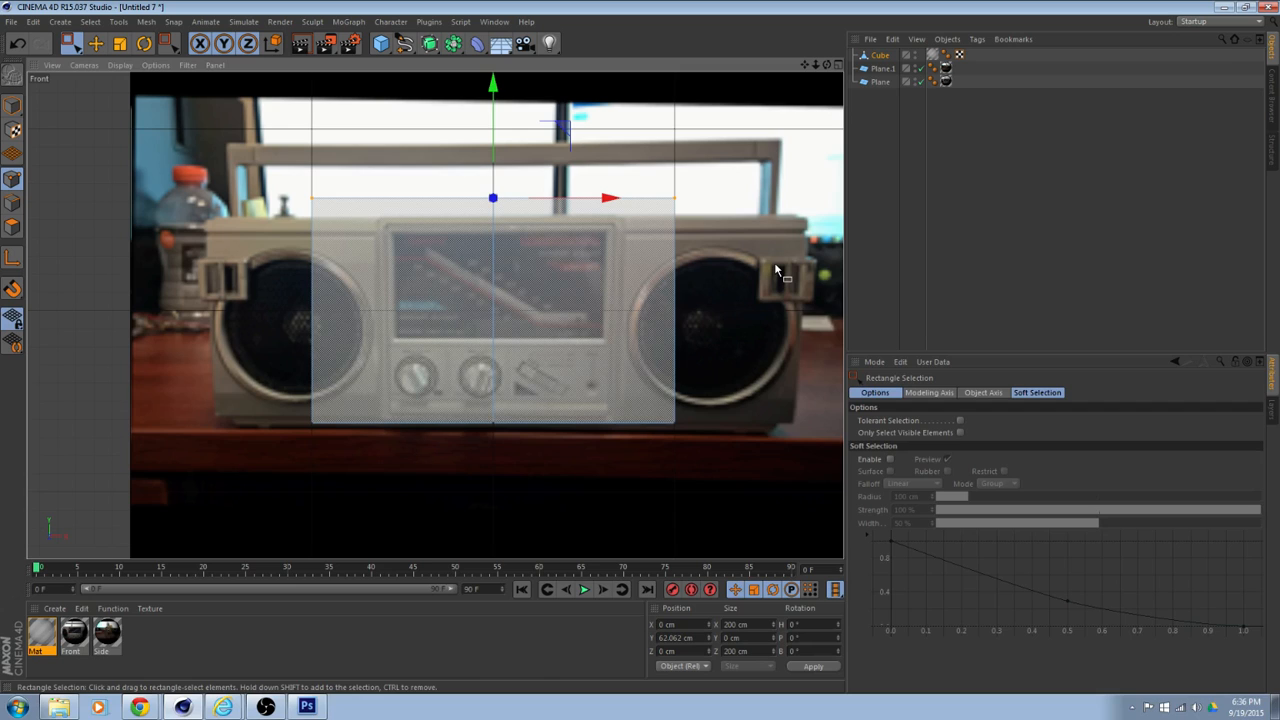
left_click_drag(502, 86, 508, 107)
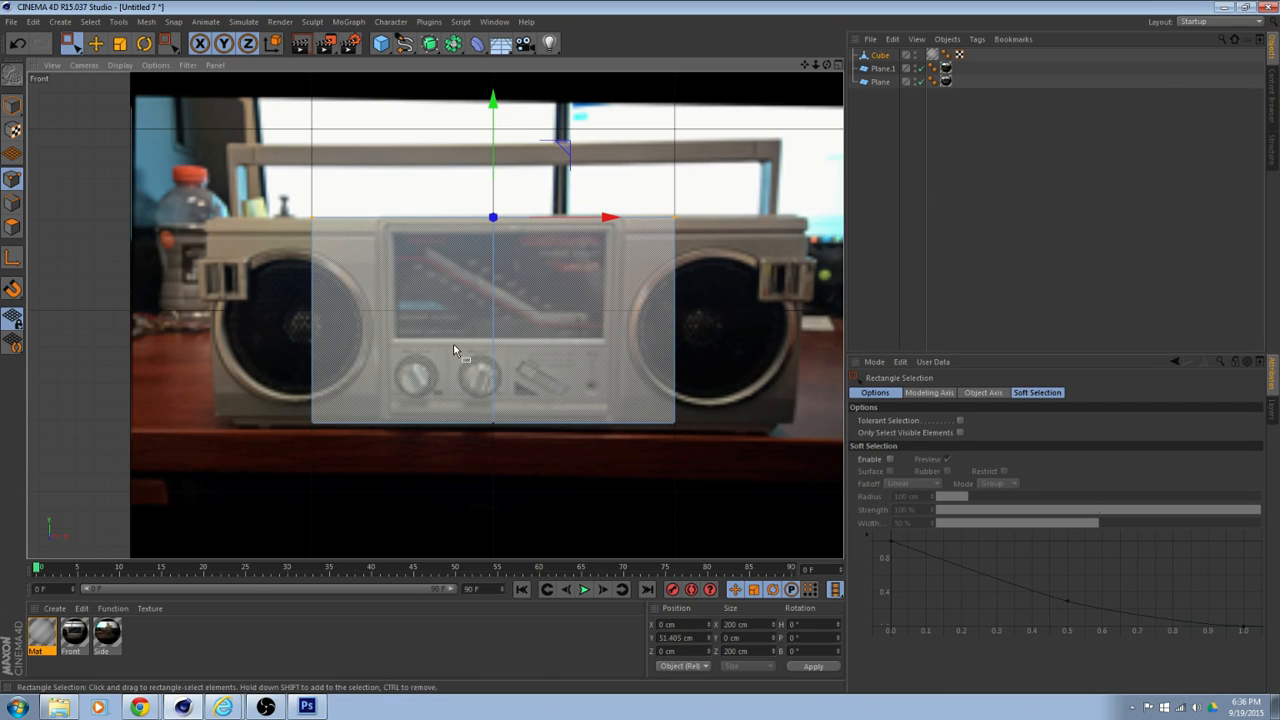
- Select the cube's bottom points and lower them to about Y -64.8 cm at the boombox's base in the Front view
left_click_drag(216, 390, 775, 476)
scroll(547, 441, "up", 2)
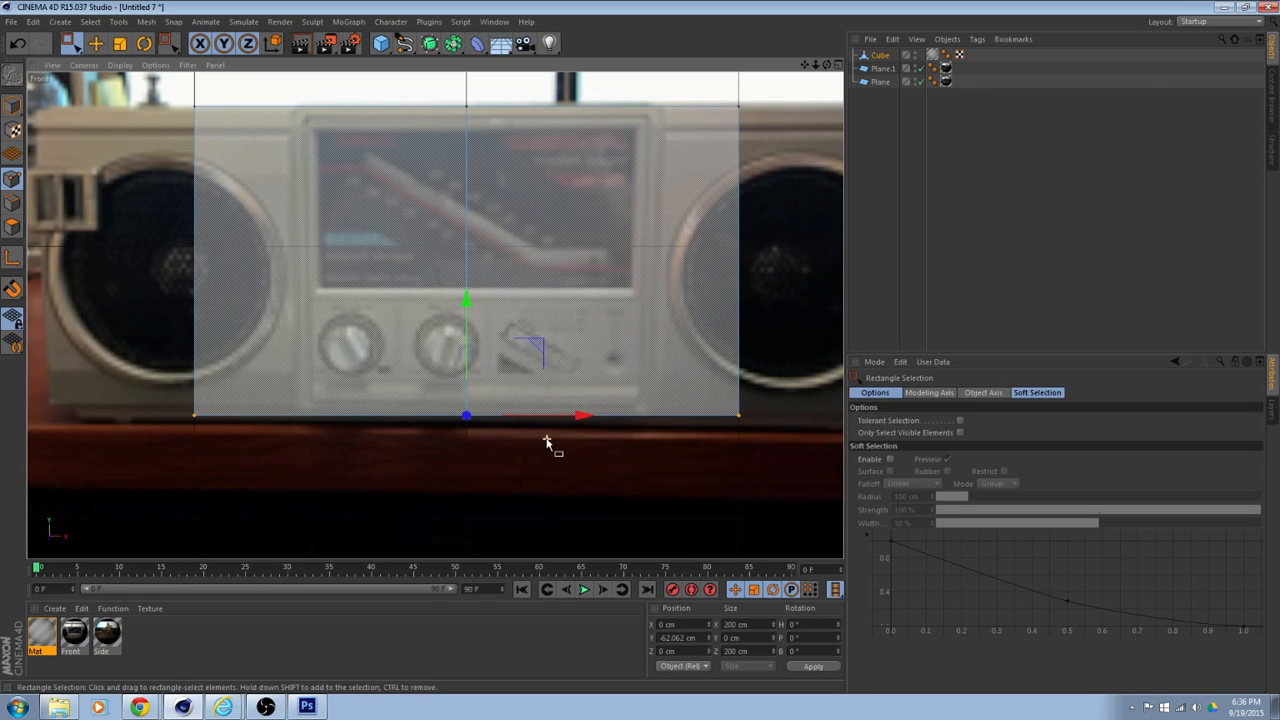
left_click_drag(467, 301, 469, 309)
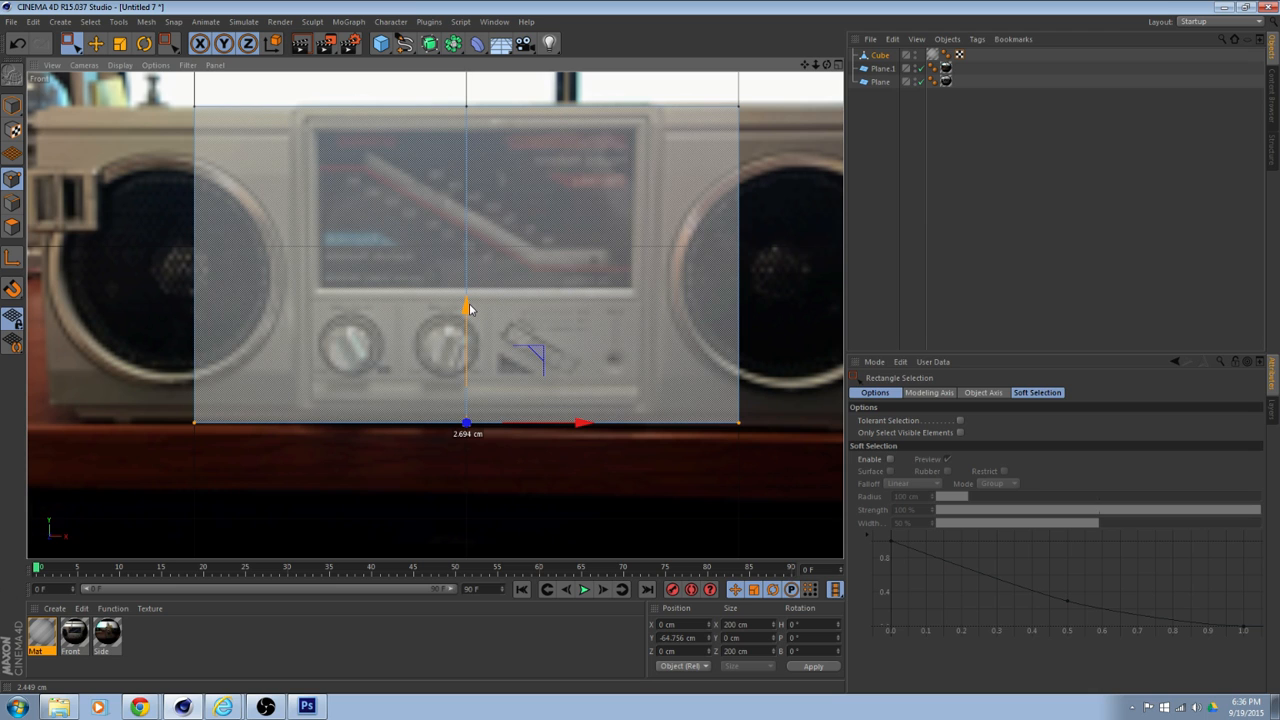
- Extrude the cube's polygon on the negative X end outward to about X -158.75 cm, matching the boombox's outer edge in the Front view
middle_click_drag(478, 302, 660, 313, "alt")
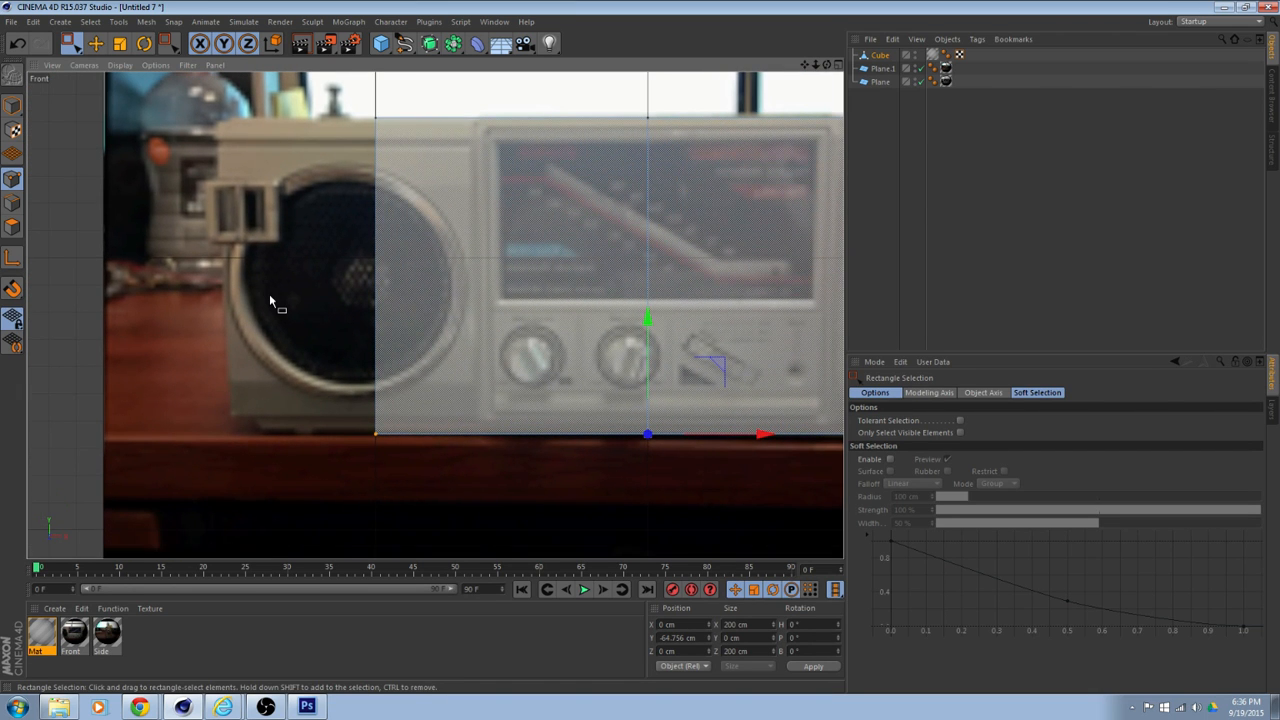
key("F2")
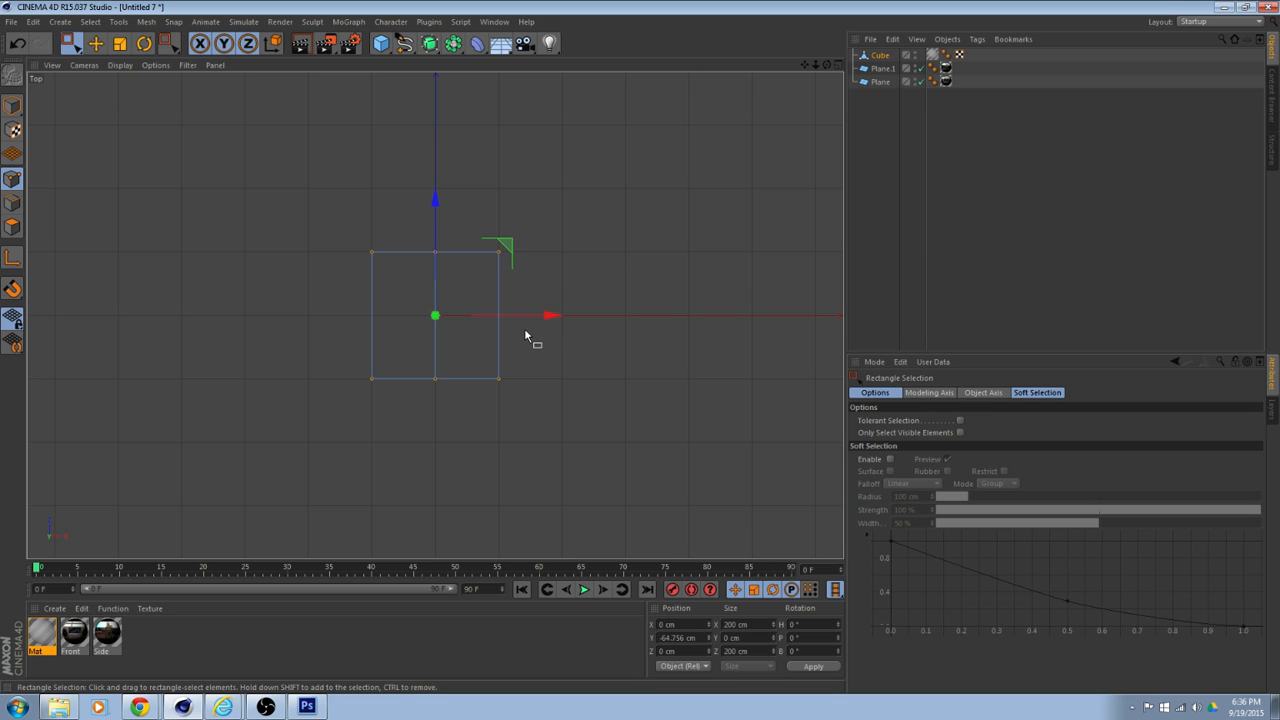
key("F5")
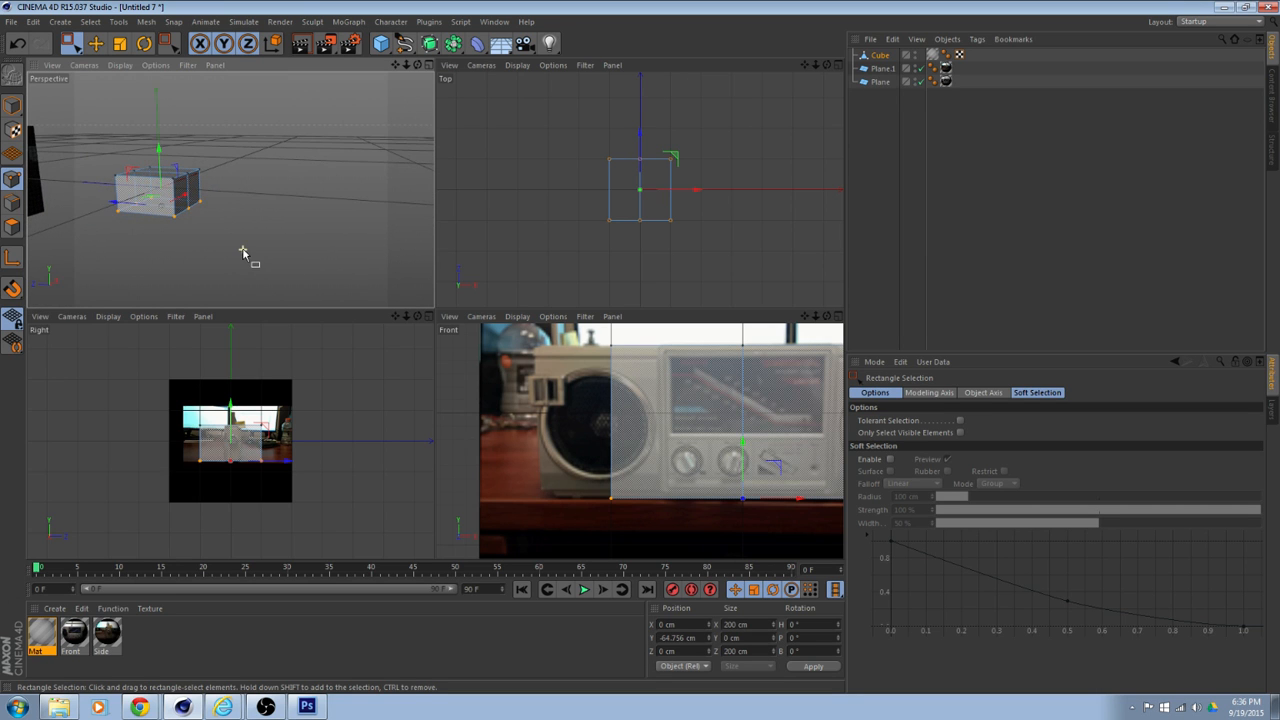
left_click_drag(242, 252, 210, 235, "alt")
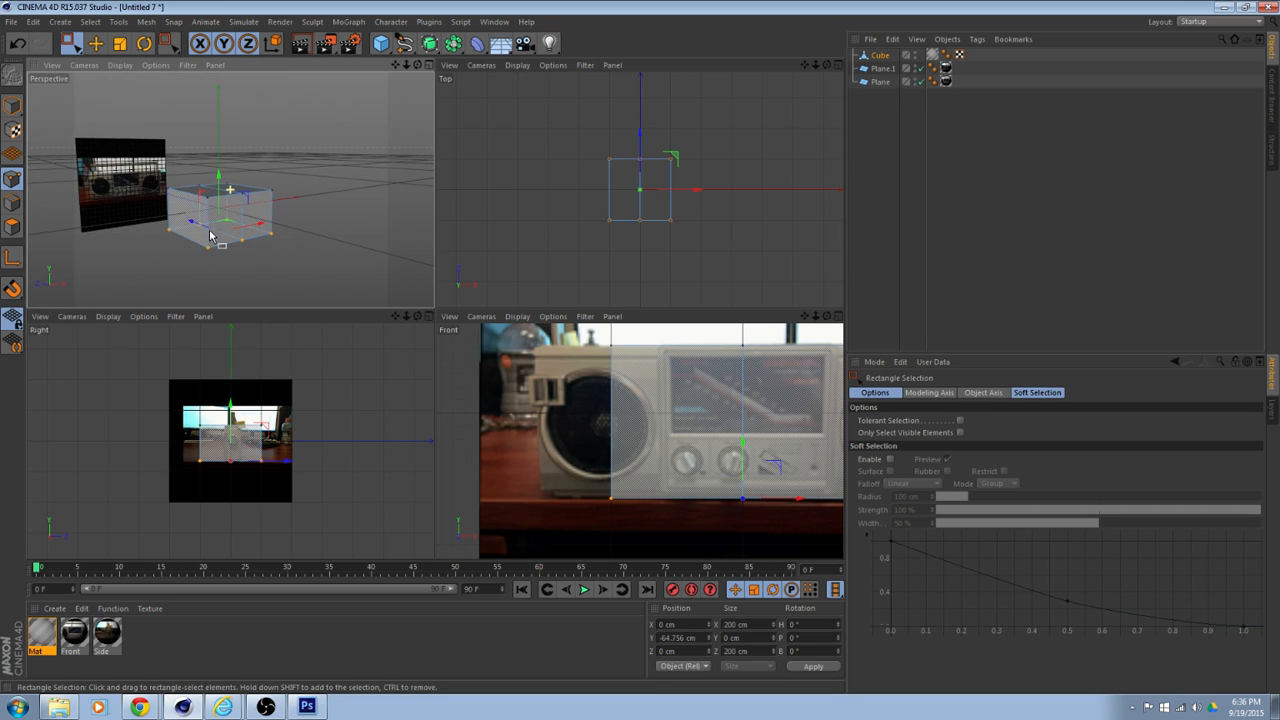
key("e")
key("F1")
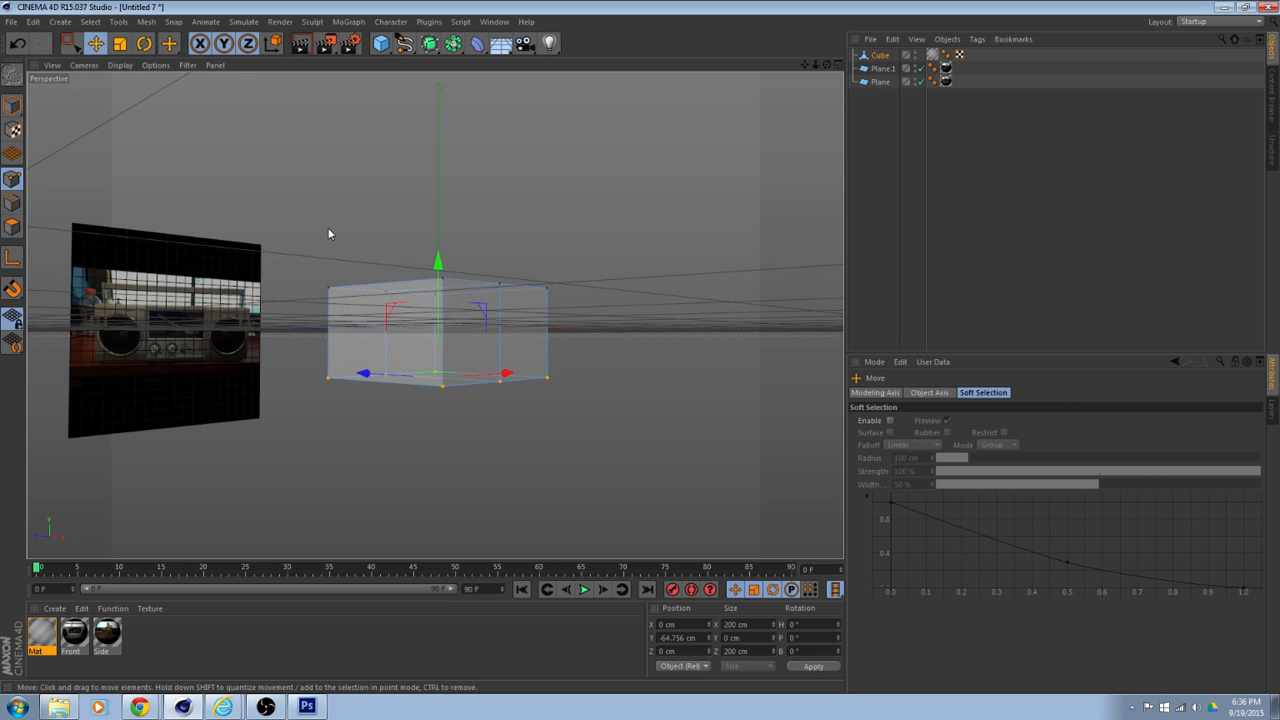
left_click(12, 227)
left_click(426, 353)
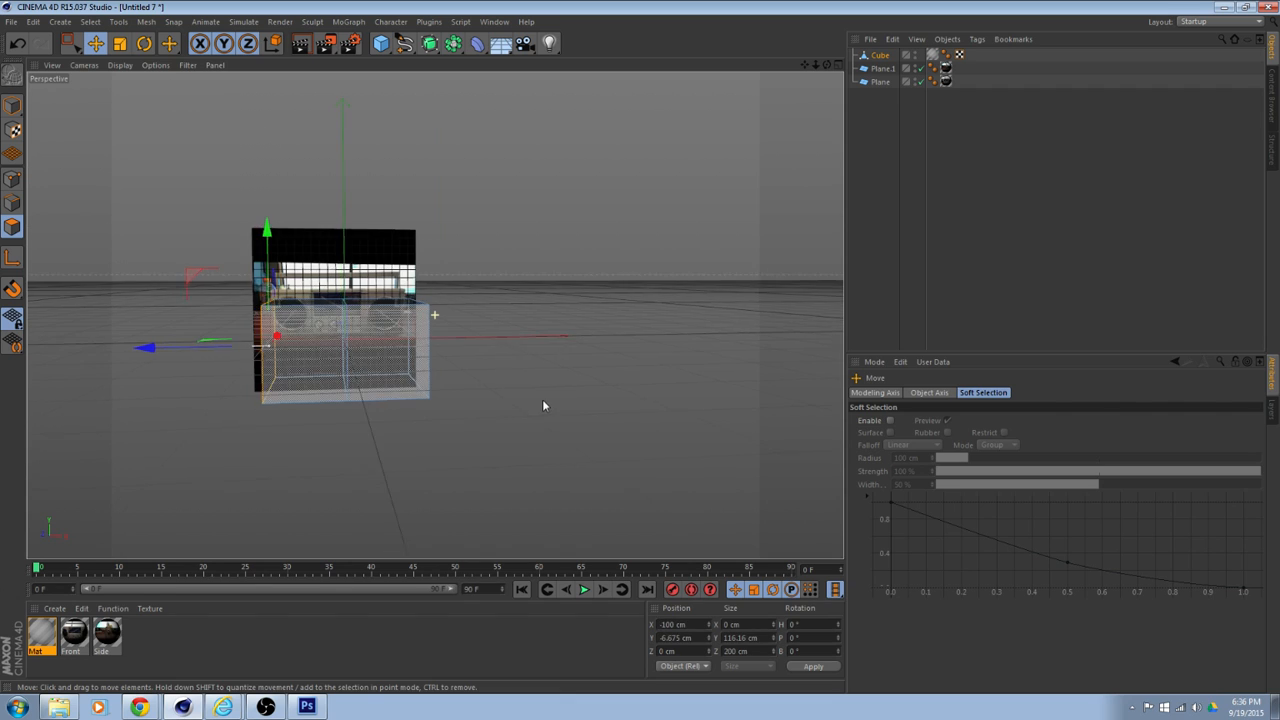
middle_click(543, 403)
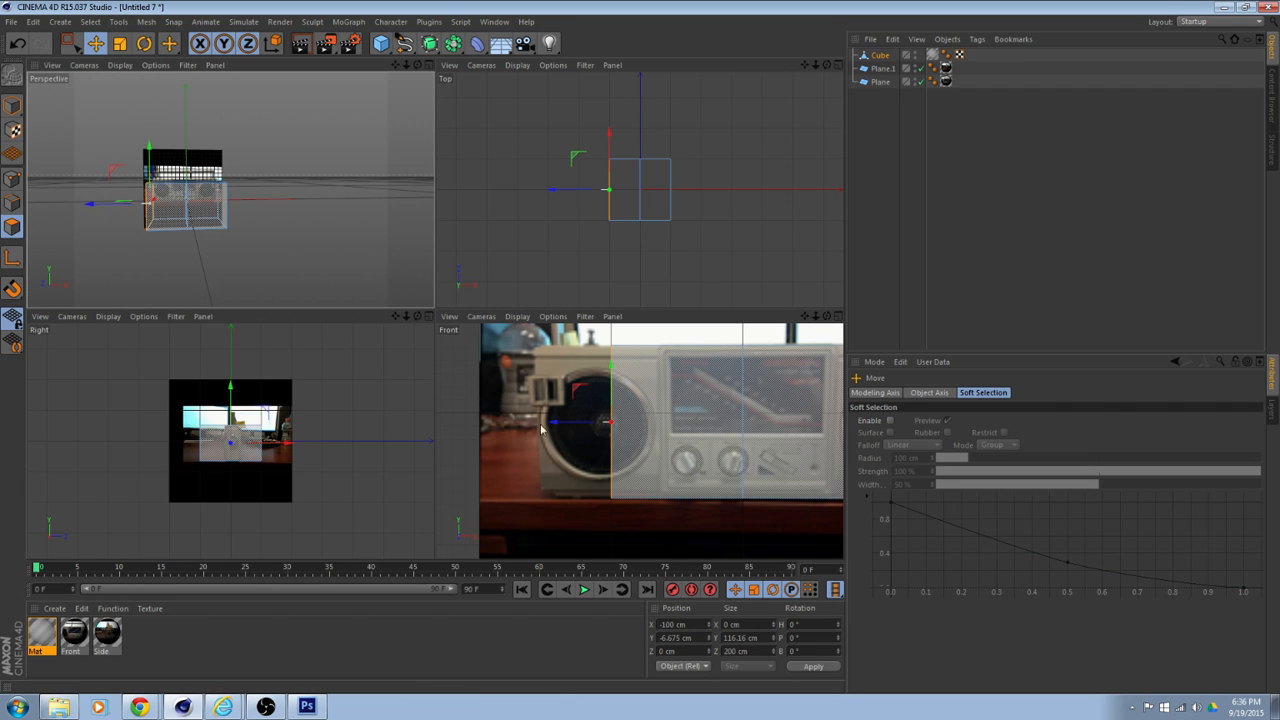
right_click(500, 421)
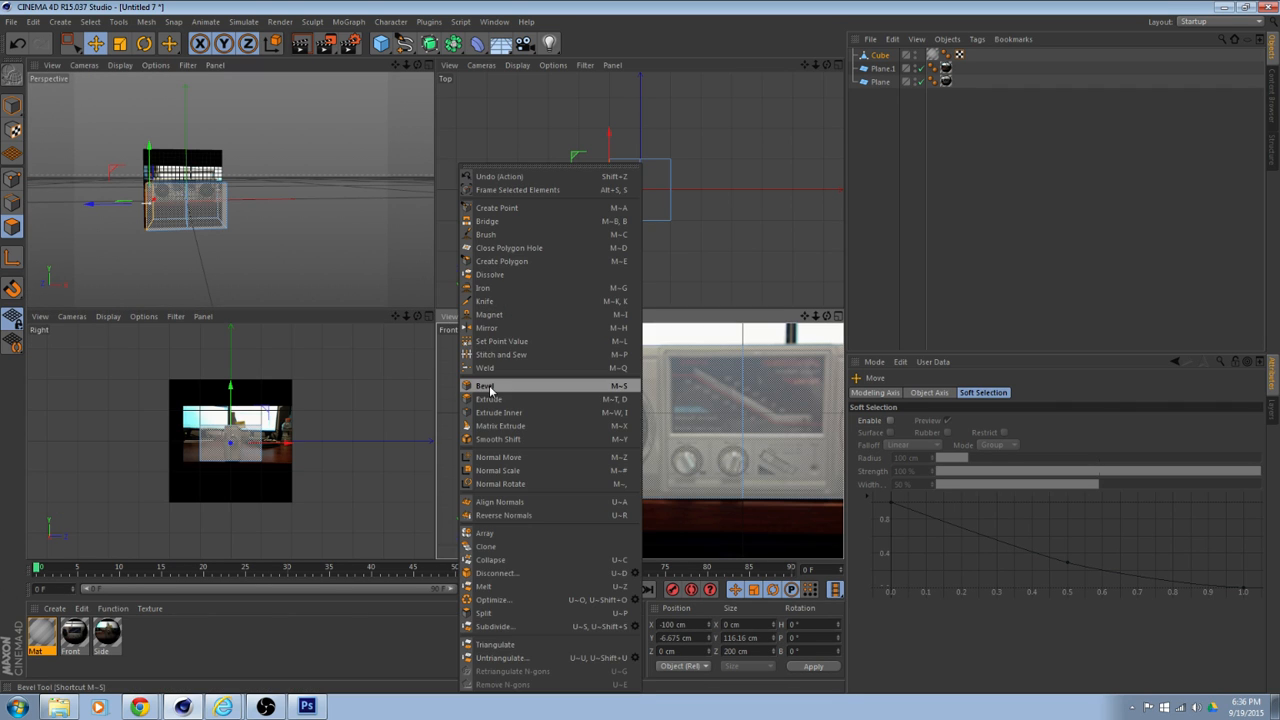
left_click(497, 400)
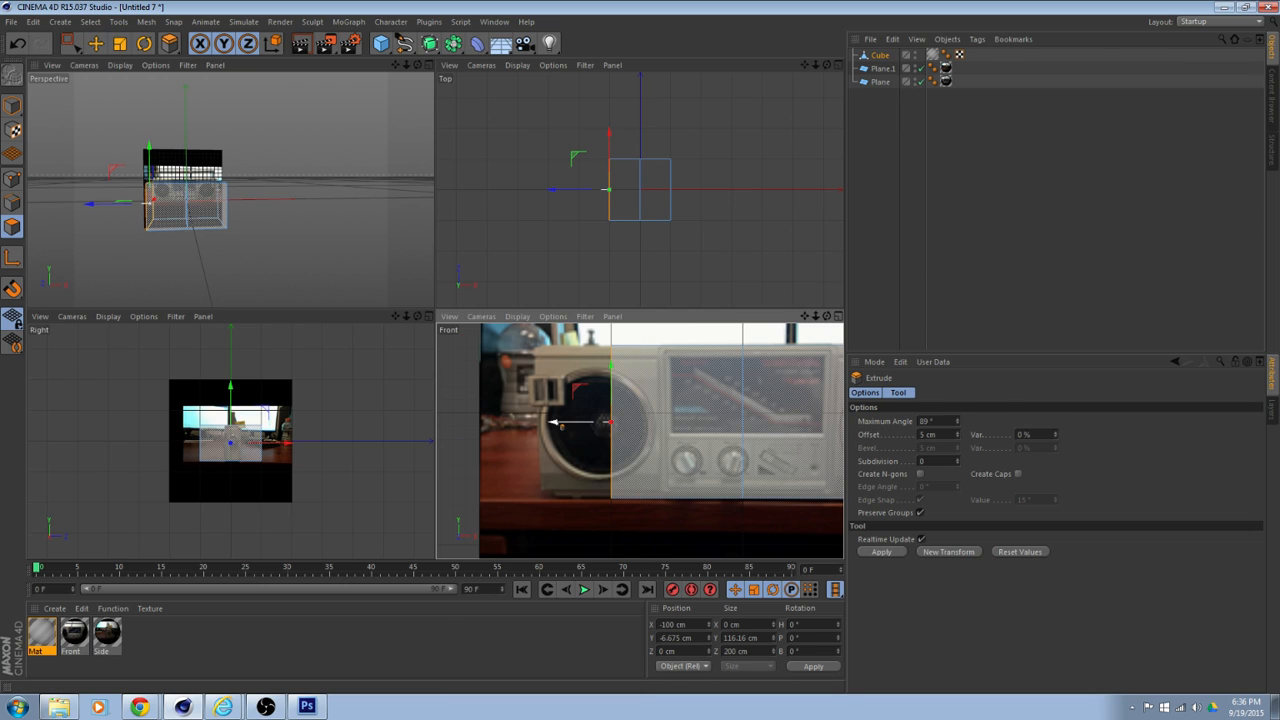
left_click_drag(560, 428, 481, 432)
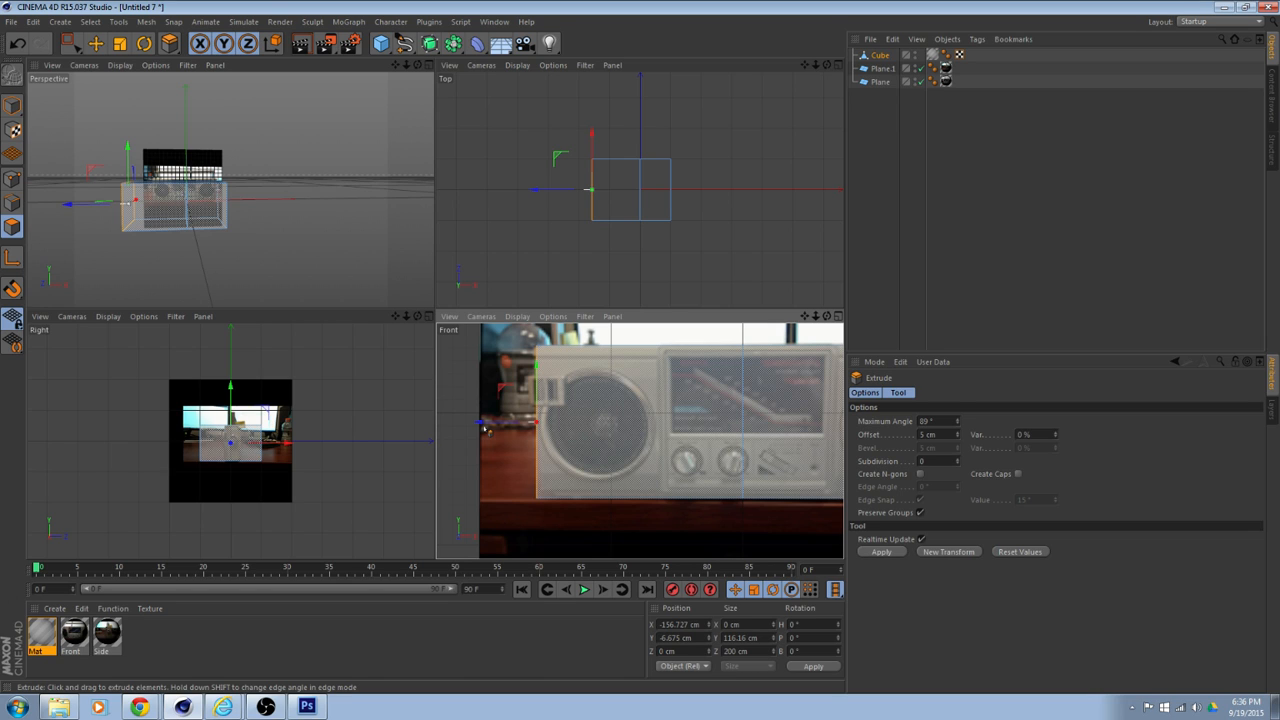
left_click_drag(487, 430, 479, 426)
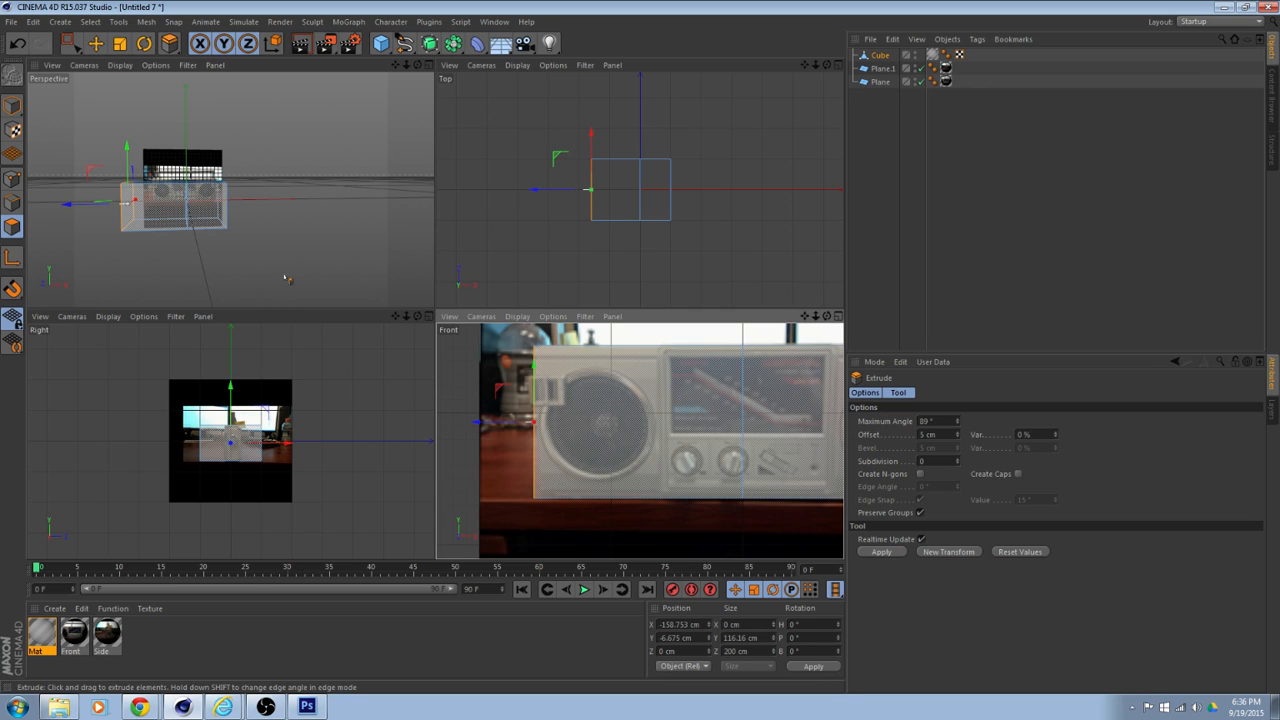
- Select the front, top, end and remaining polygons of the cube's positive X half and delete them
middle_click(285, 273)
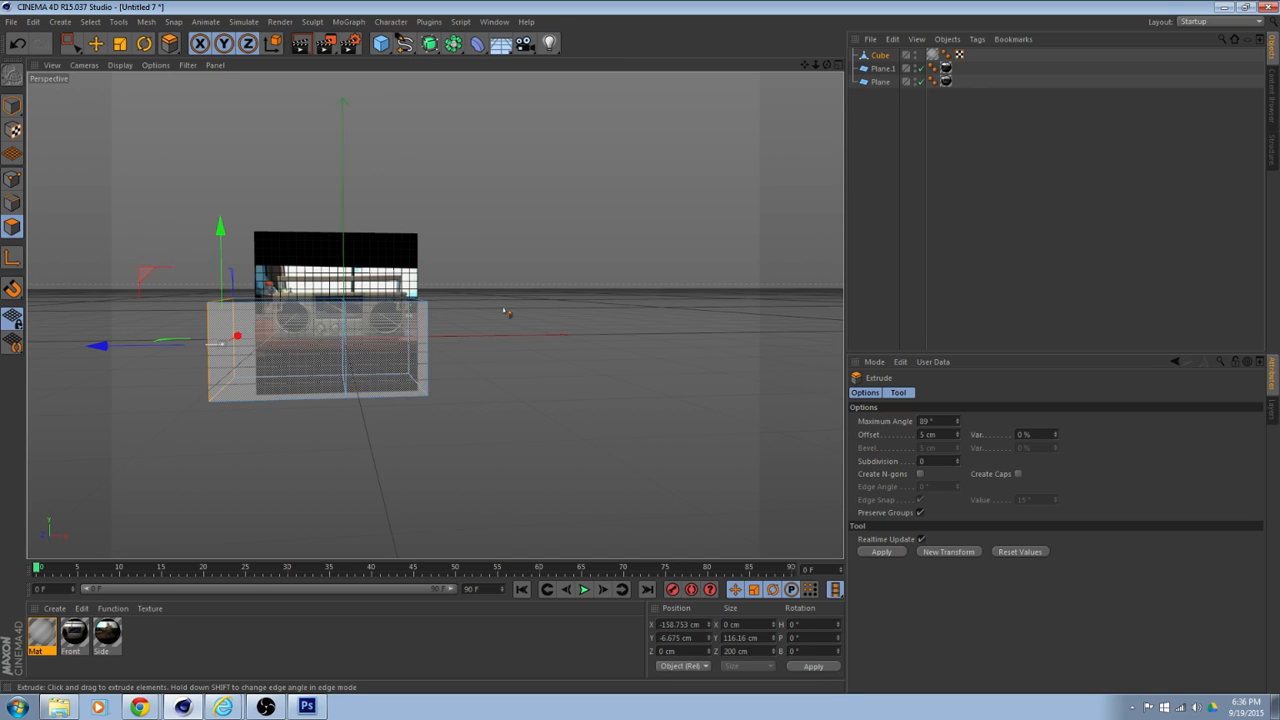
middle_click(505, 313)
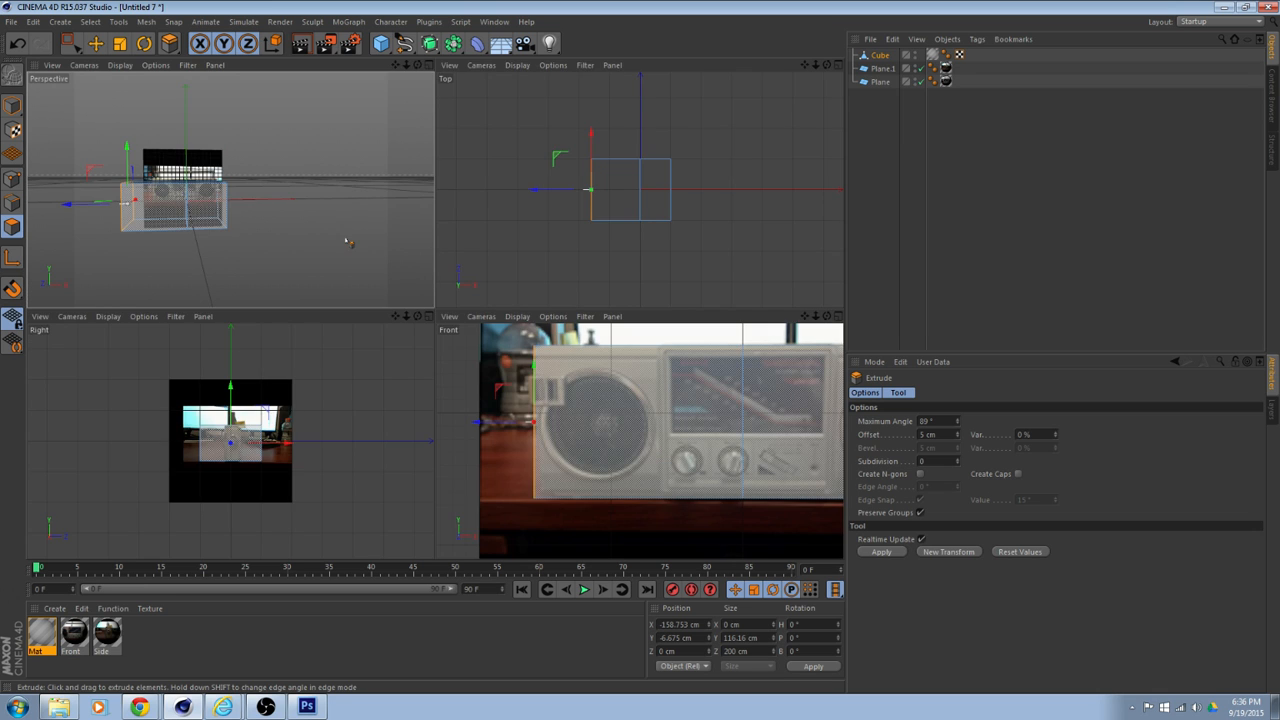
middle_click(349, 243)
left_click_drag(347, 241, 409, 337, "alt")
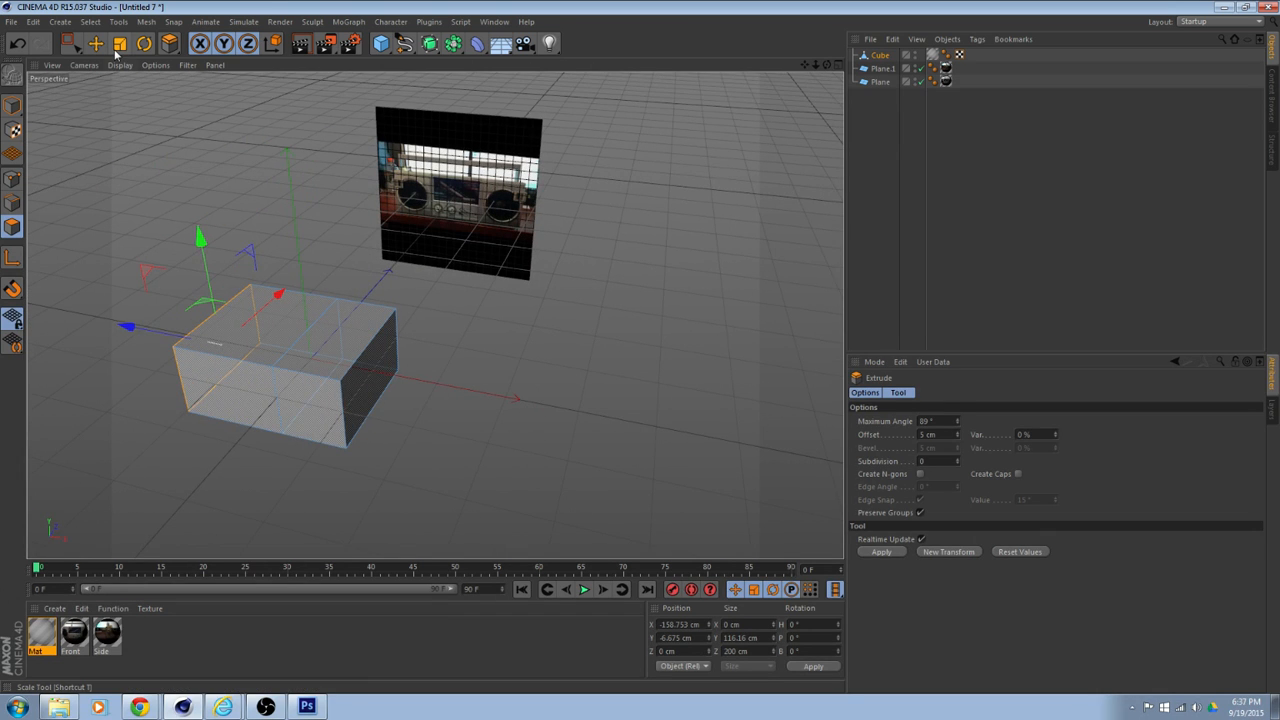
left_click(338, 388)
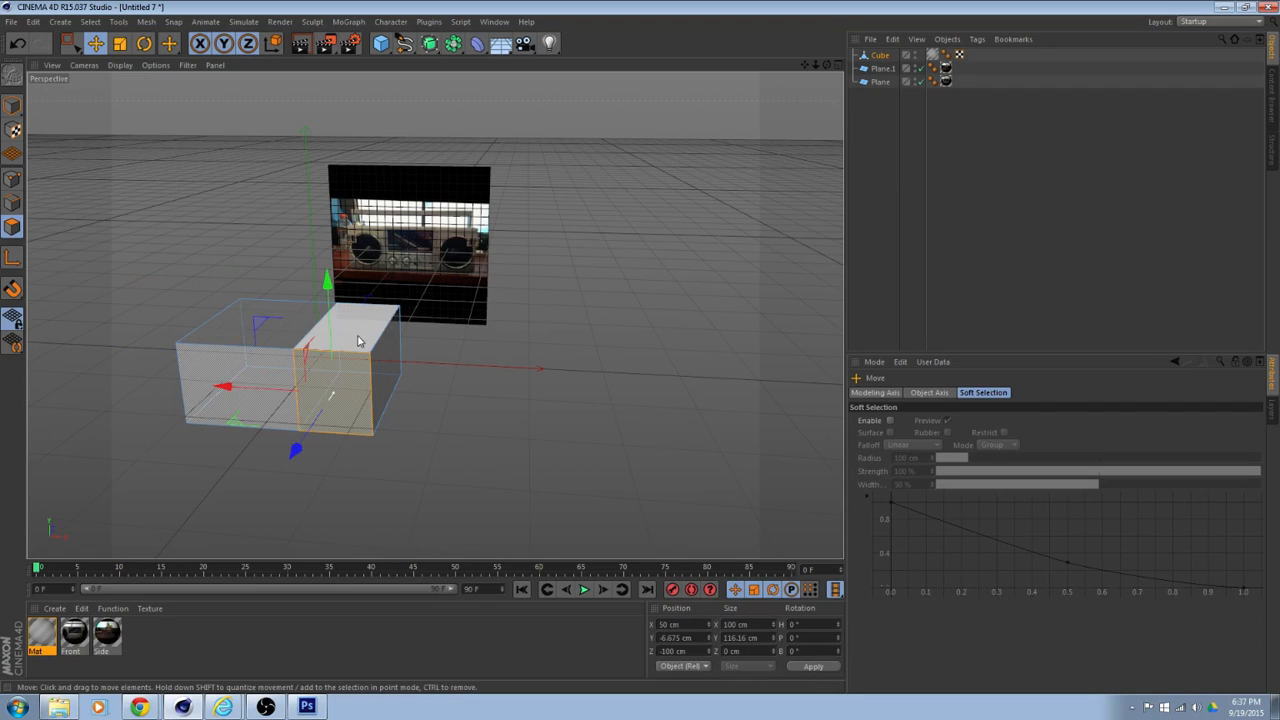
left_click(362, 338, "shift")
left_click(392, 374, "shift")
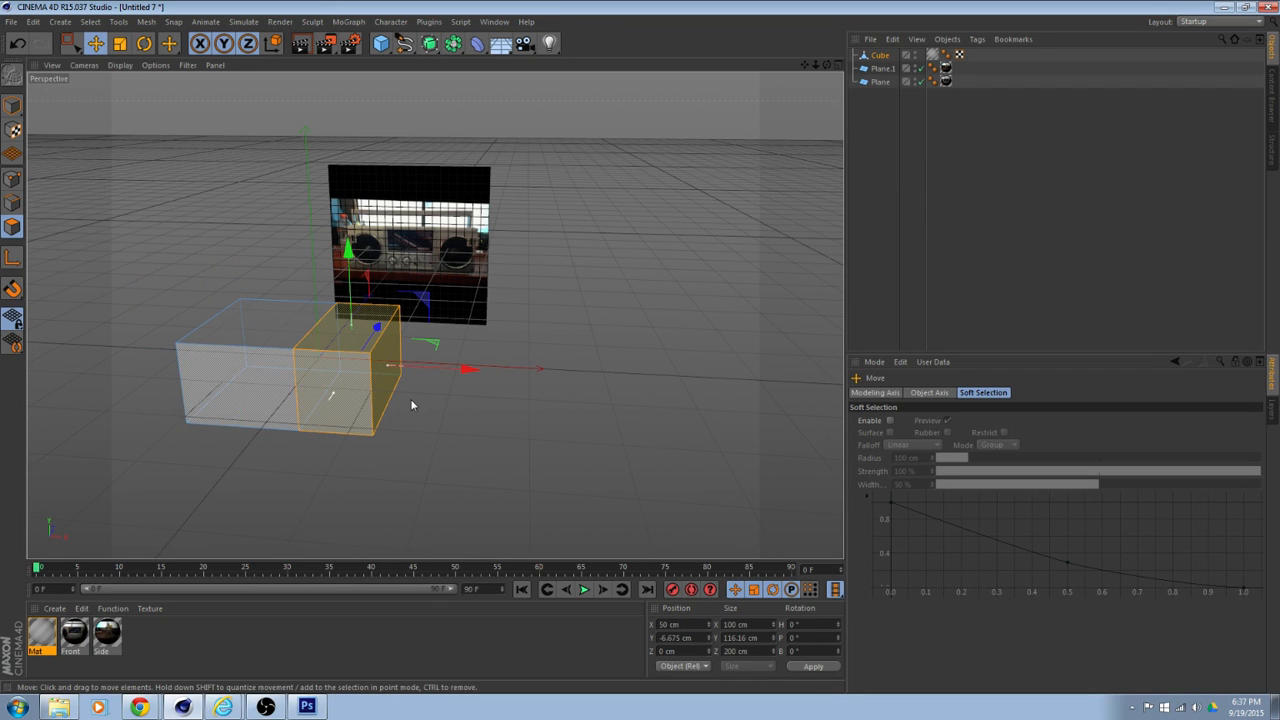
left_click_drag(410, 404, 339, 362, "alt")
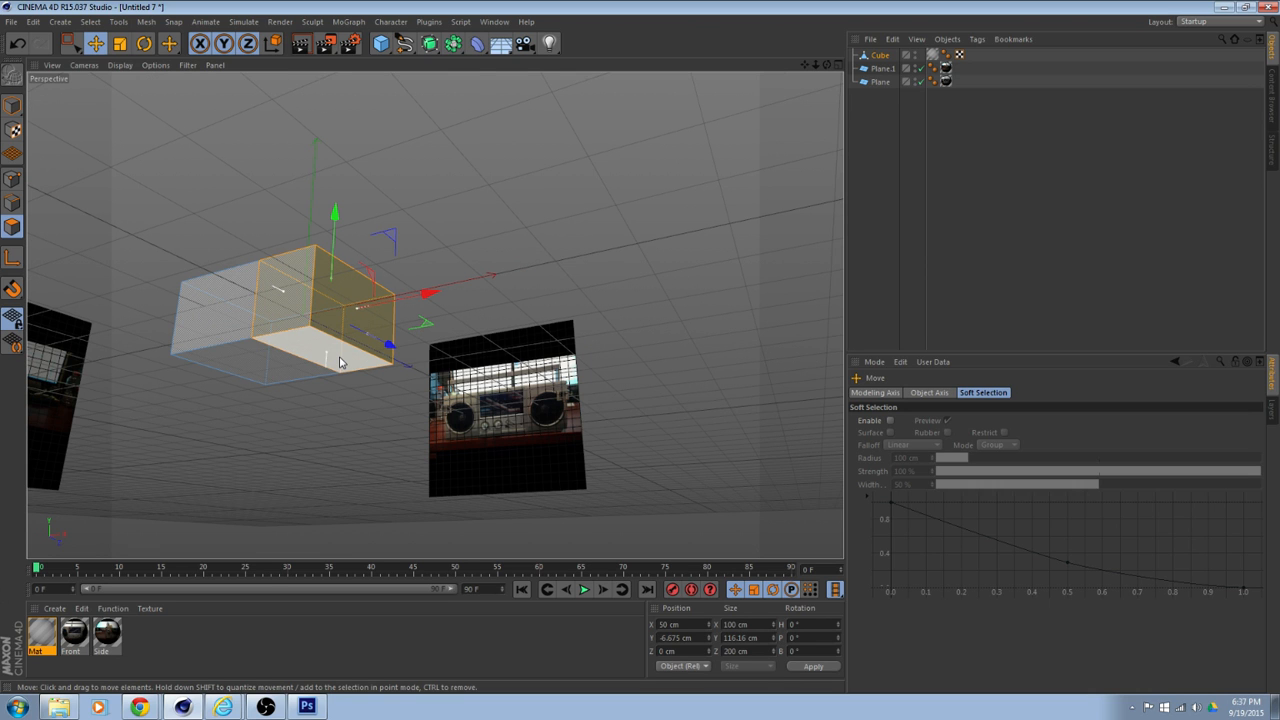
left_click(418, 357)
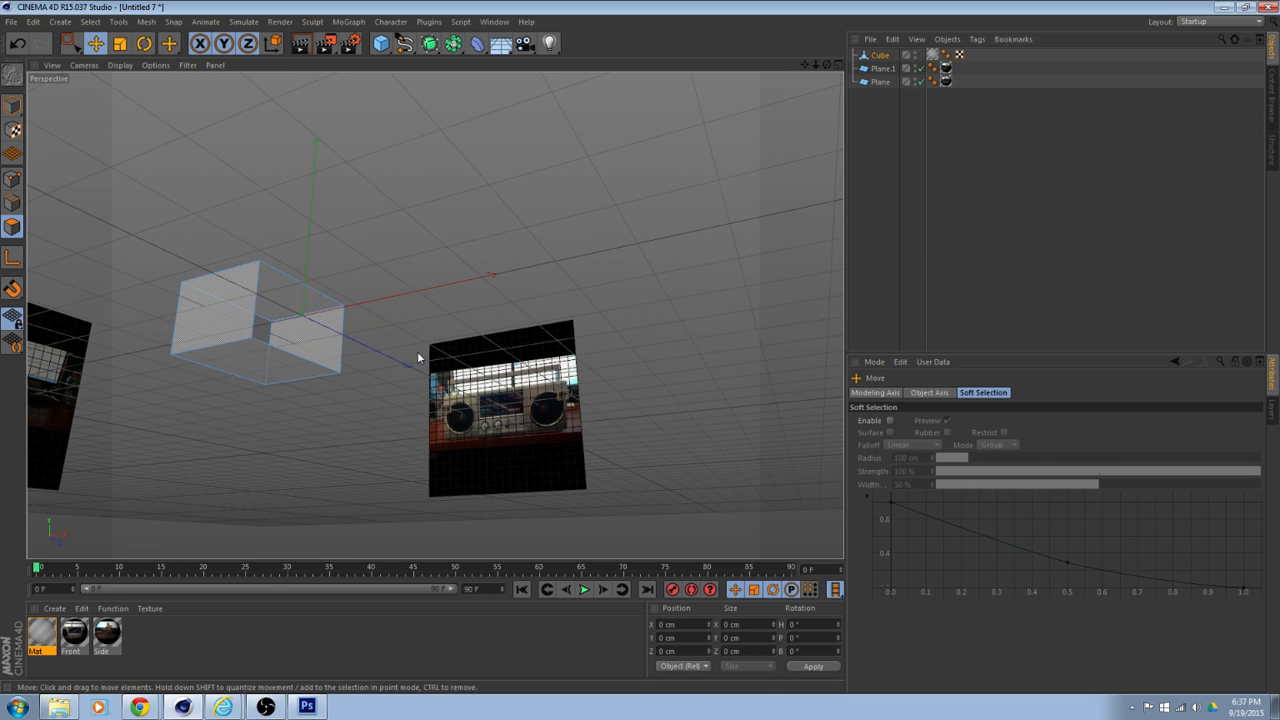
left_click_drag(418, 357, 487, 443, "alt")
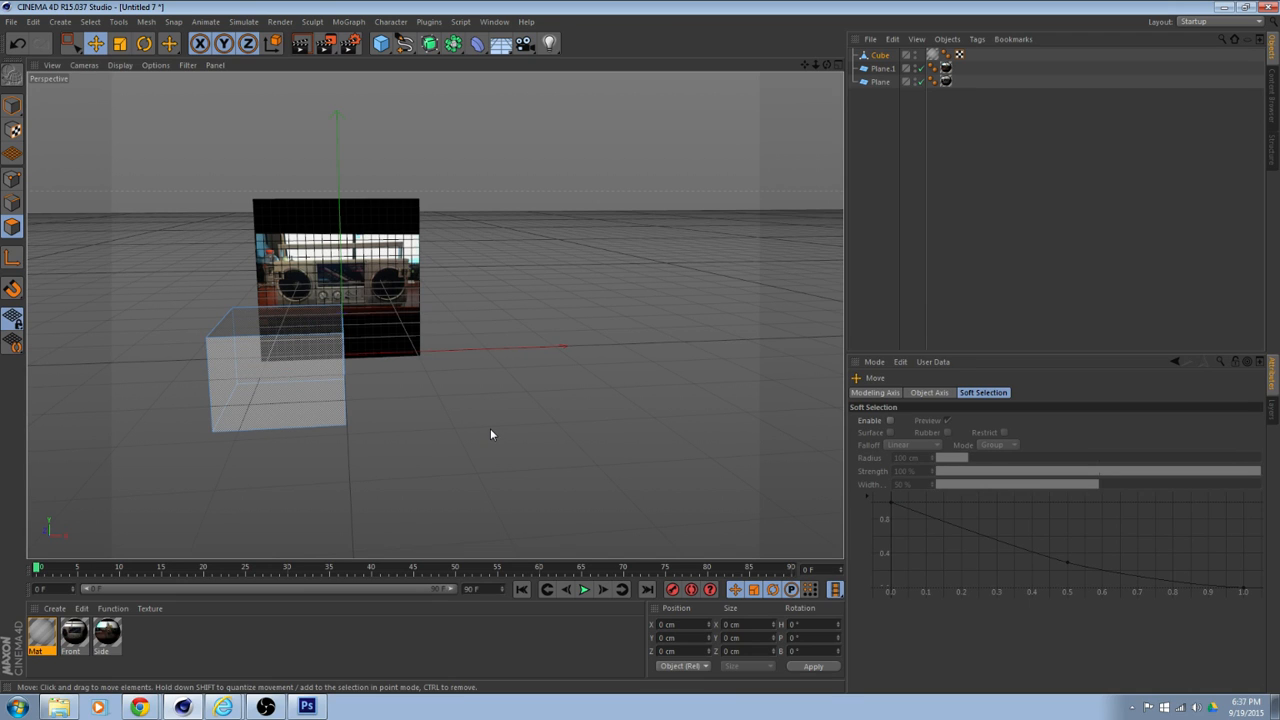
left_click_drag(491, 434, 476, 372, "alt")
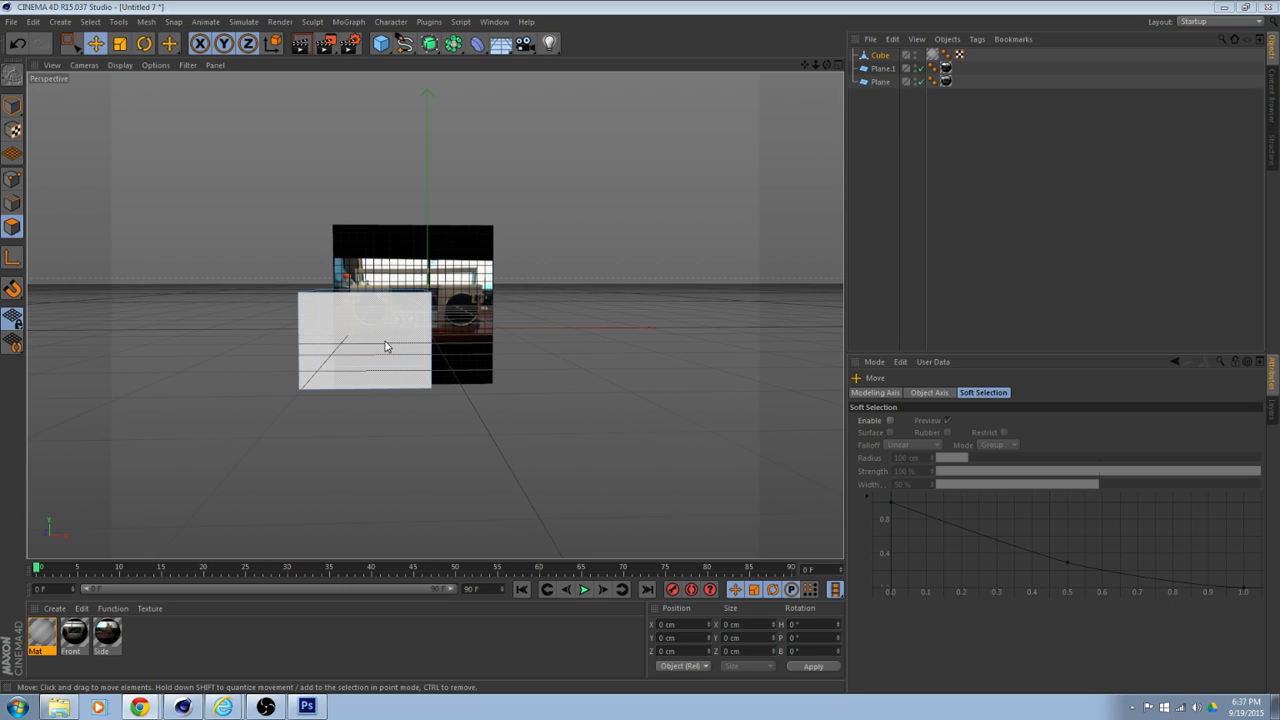
left_click_drag(385, 346, 46, 291, "alt")
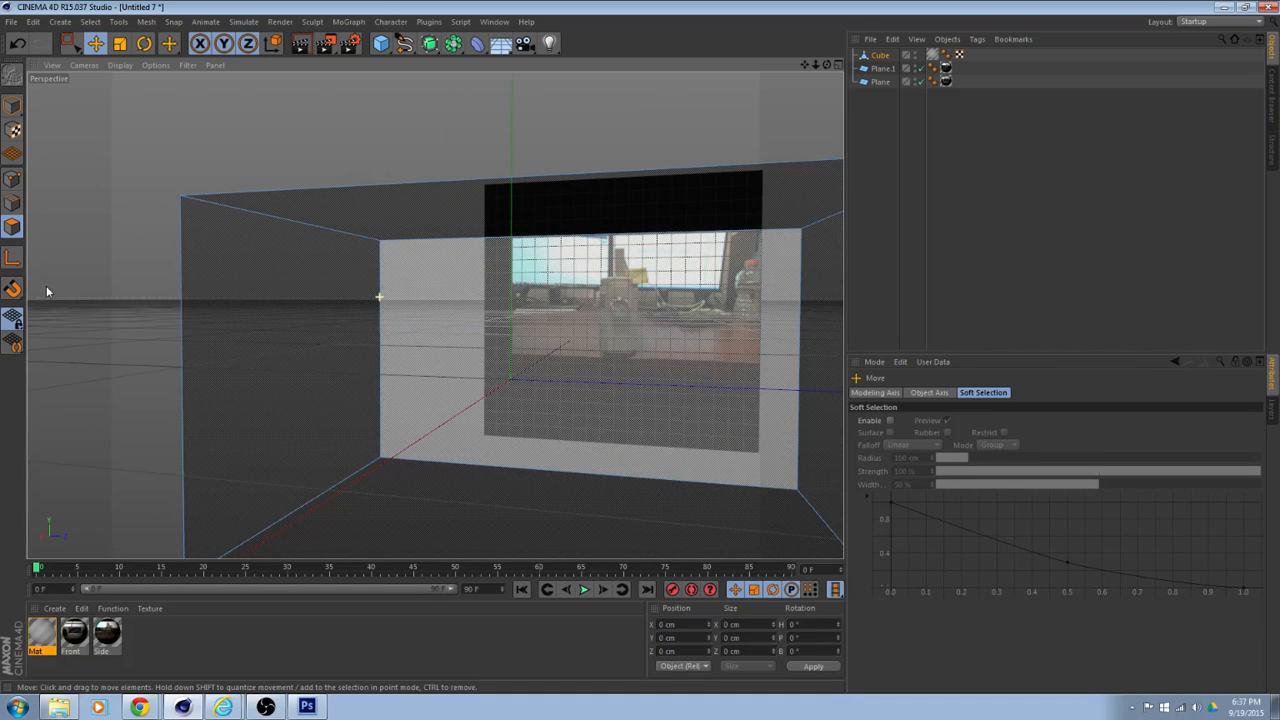
left_click_drag(300, 409, 351, 398, "alt")
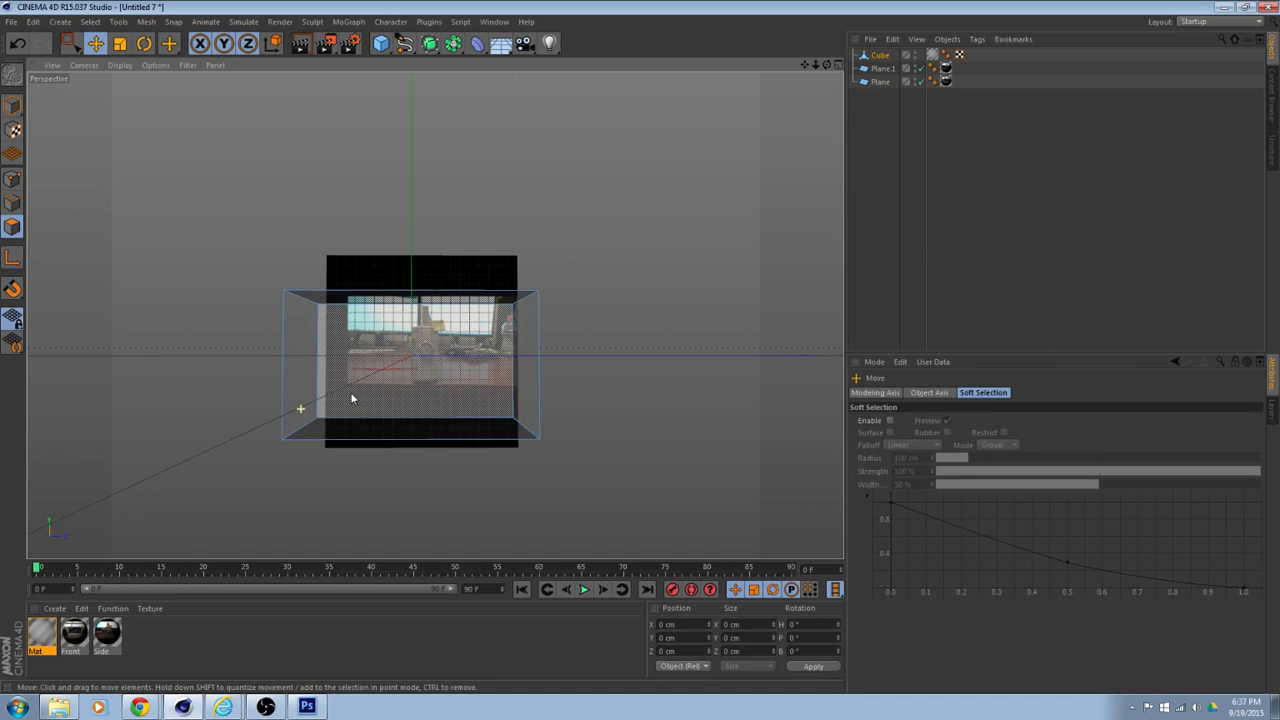
- Rectangle-select the cube's front-face points in the Right view and move them to about Z -20.2 cm at the boombox's side edge
middle_click(351, 398)
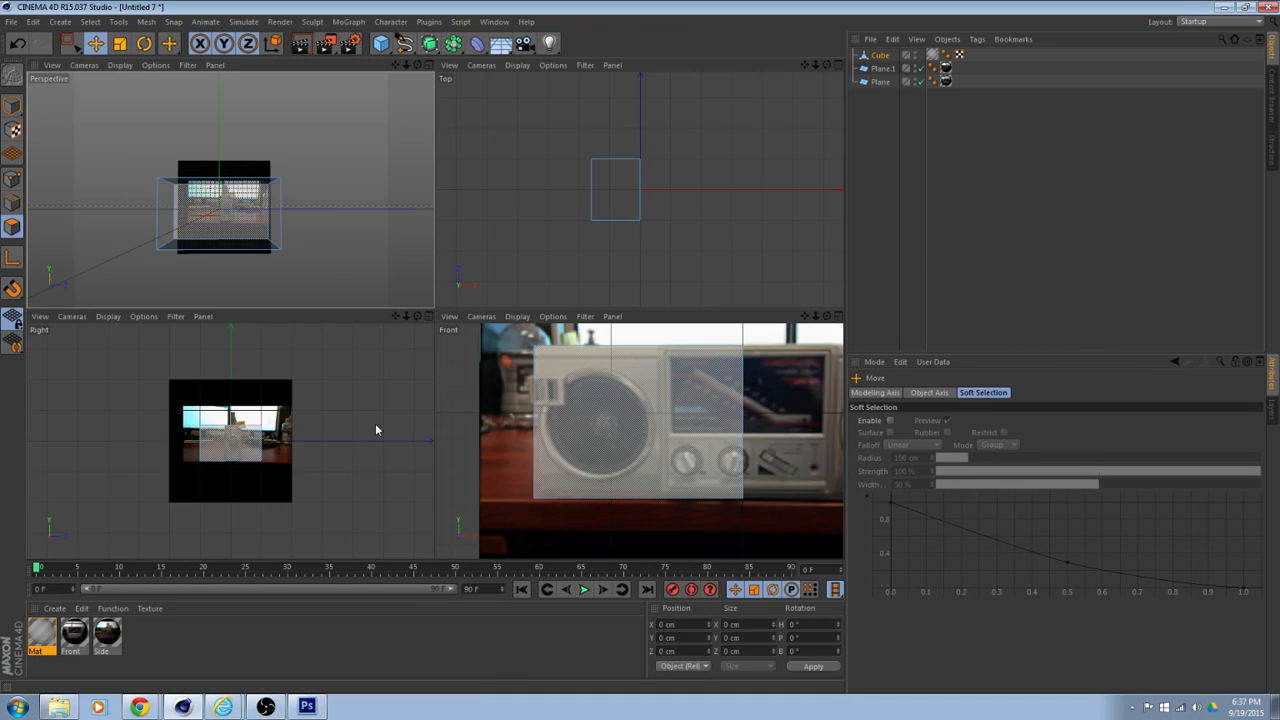
middle_click(376, 429)
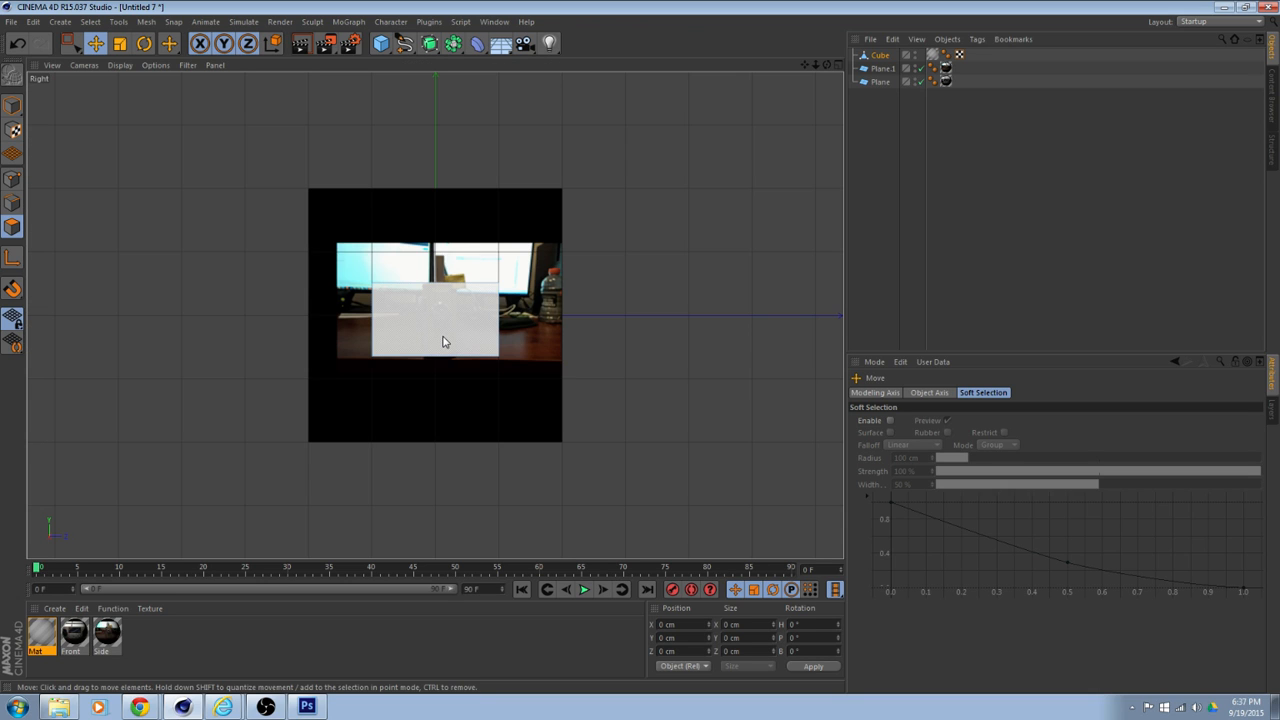
scroll(444, 342, "up", 4)
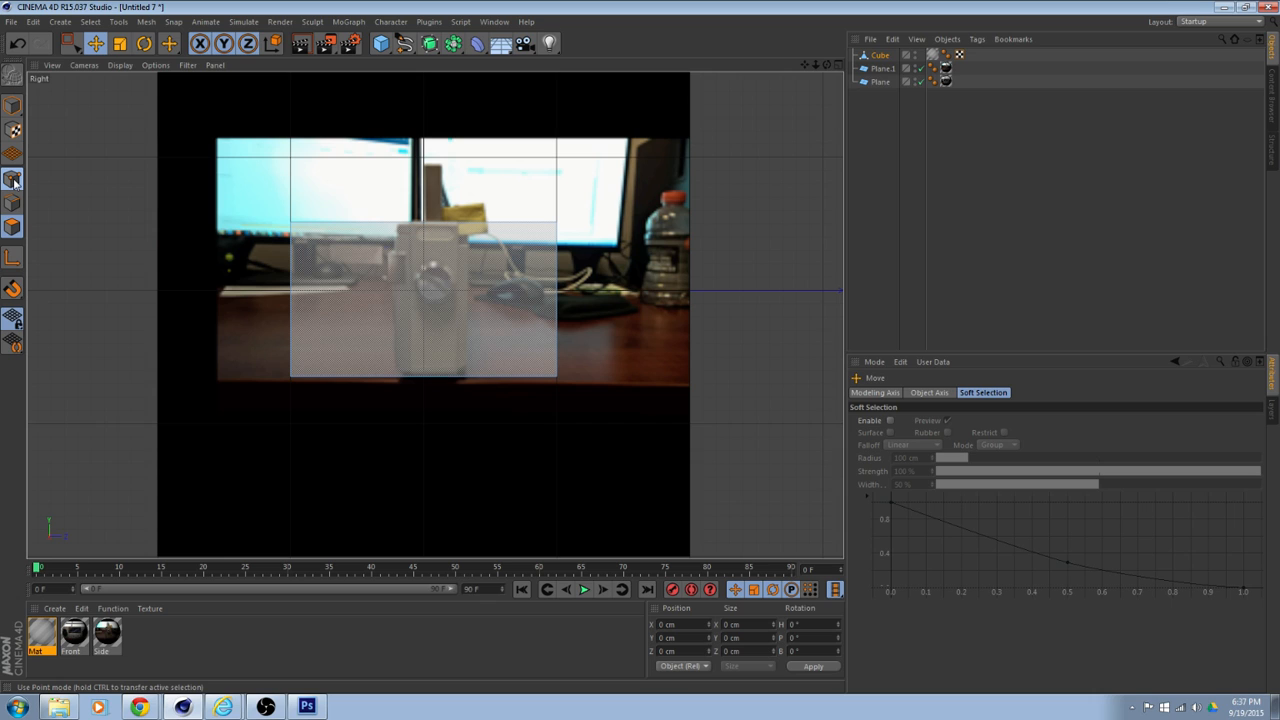
left_click(14, 180)
left_click(70, 45)
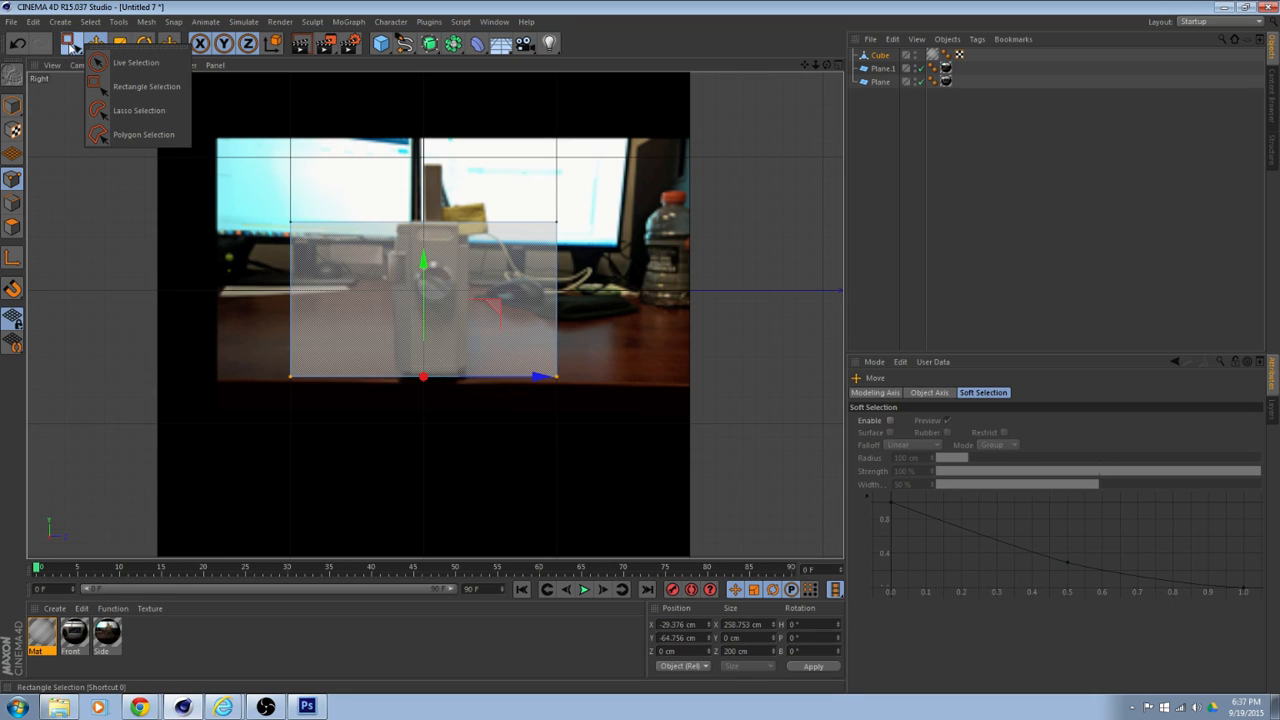
left_click(130, 86)
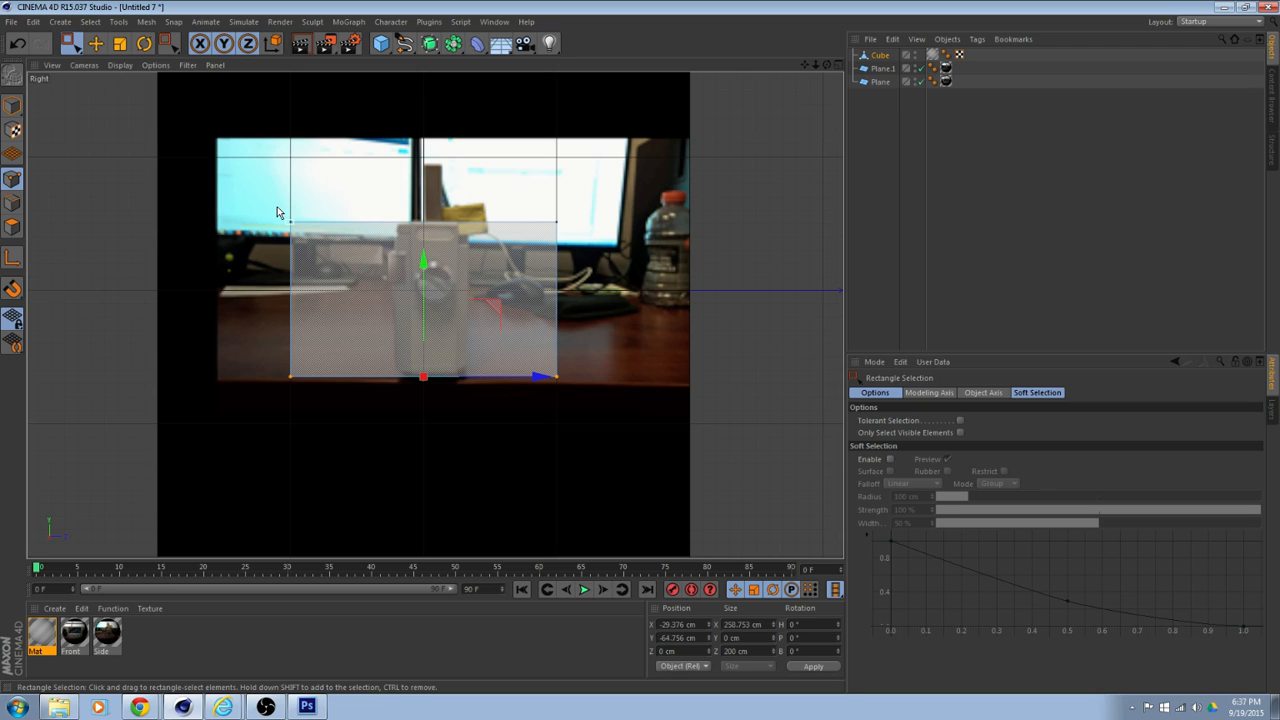
left_click_drag(277, 206, 305, 390)
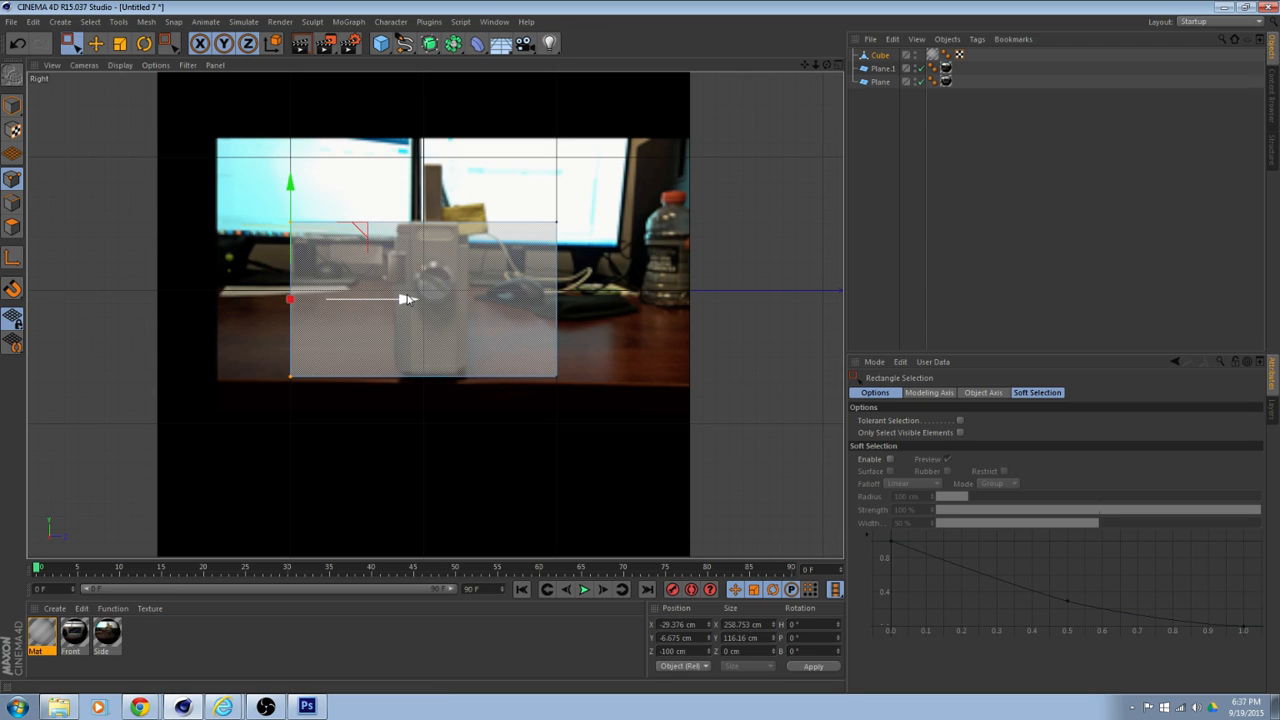
left_click_drag(407, 299, 517, 344)
scroll(517, 344, "up", 5)
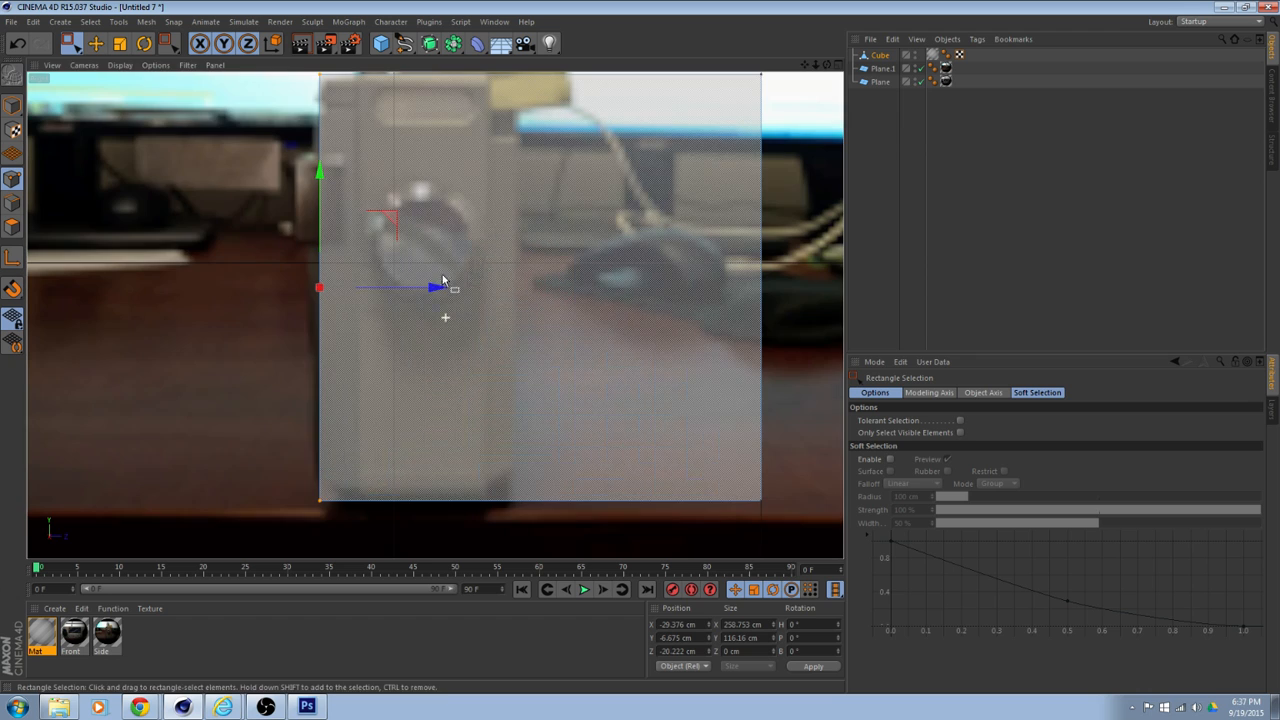
- Raise the cube material's Transparency brightness to 91%
left_click(35, 638)
double_click(37, 636)
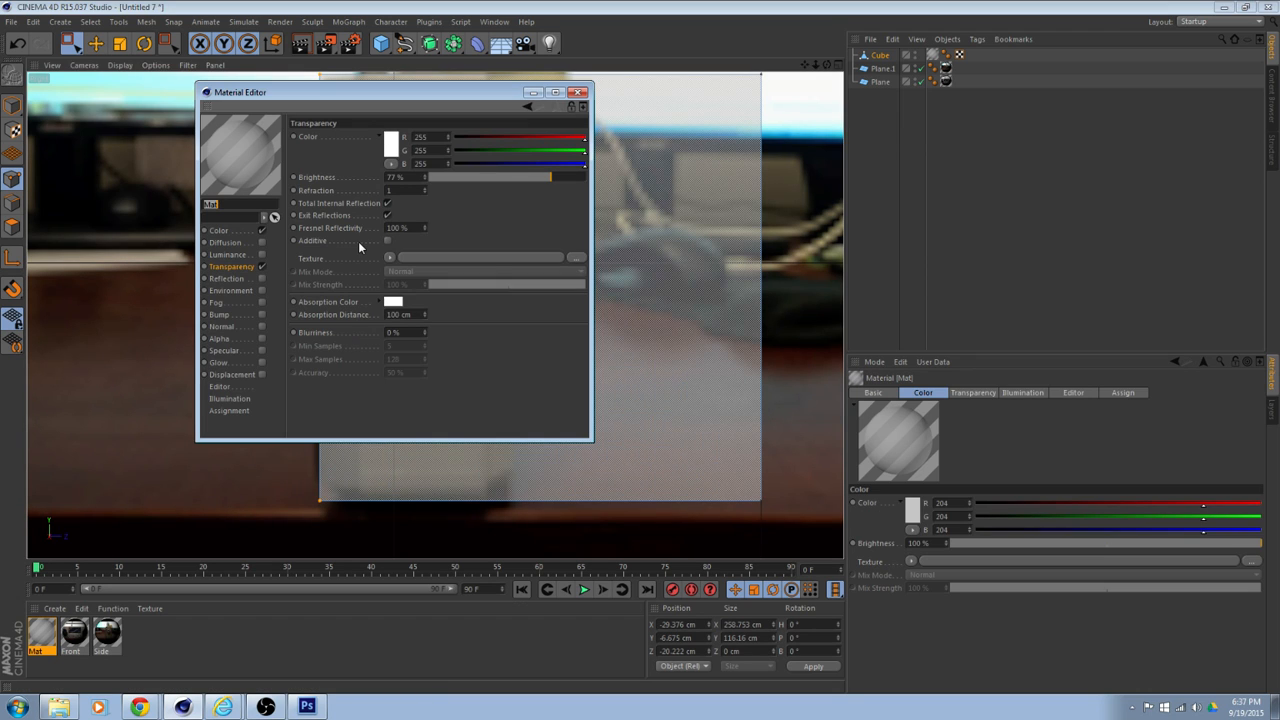
left_click_drag(550, 177, 572, 178)
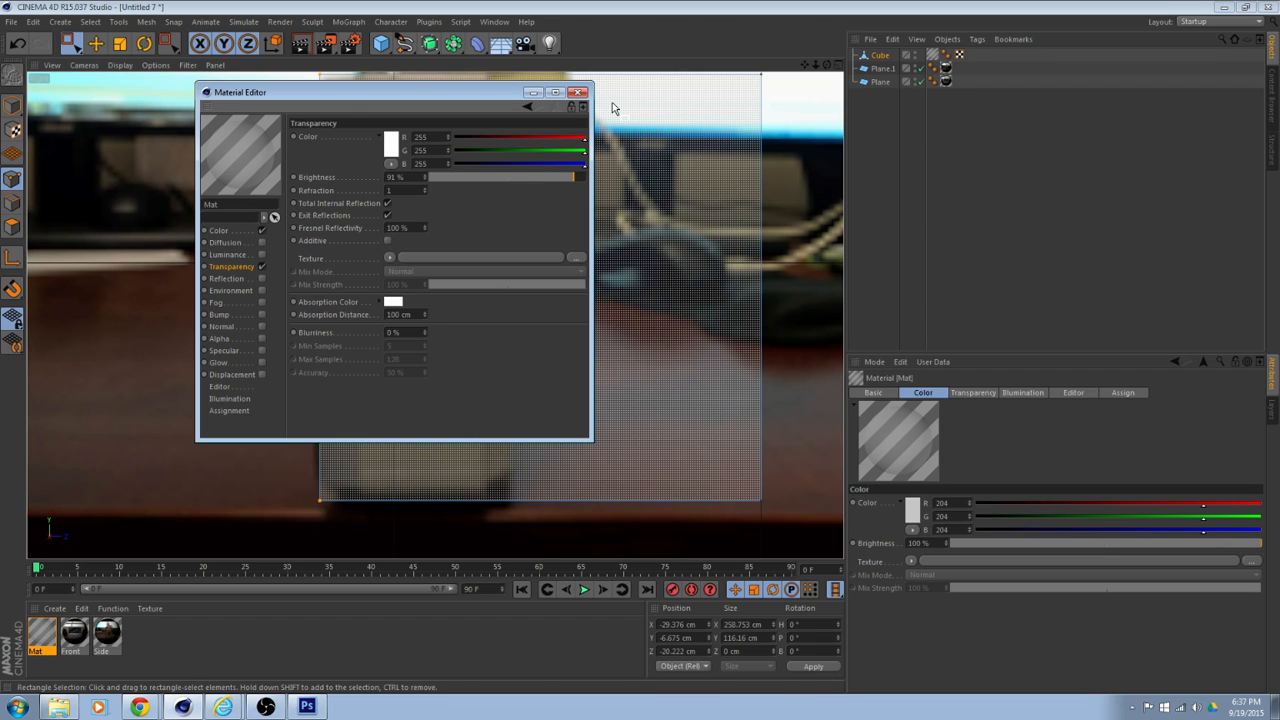